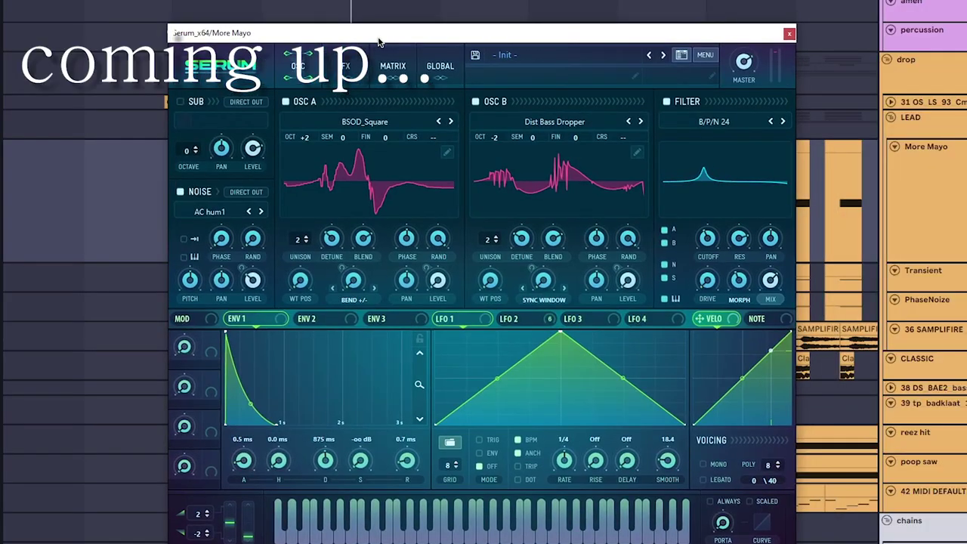
drag(378, 38, 378, 28)
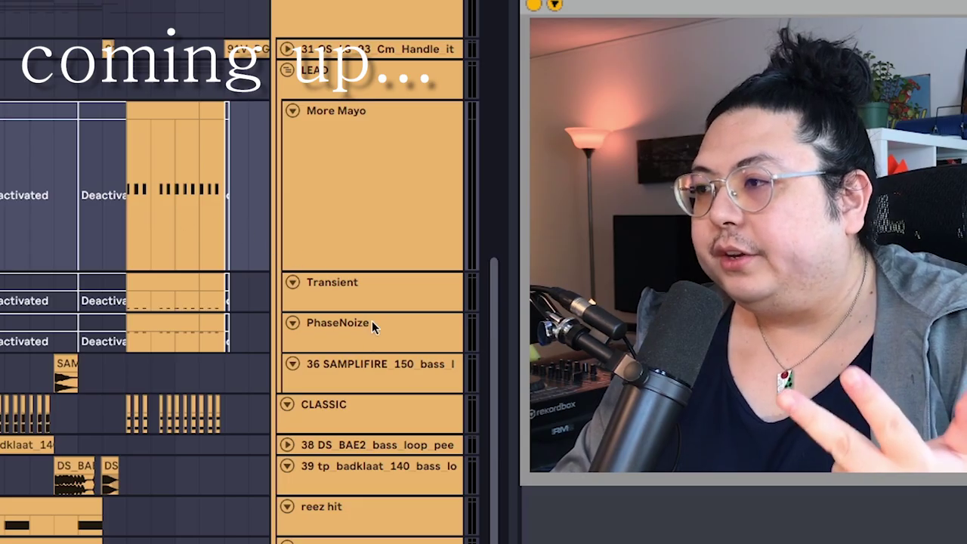
click(368, 306)
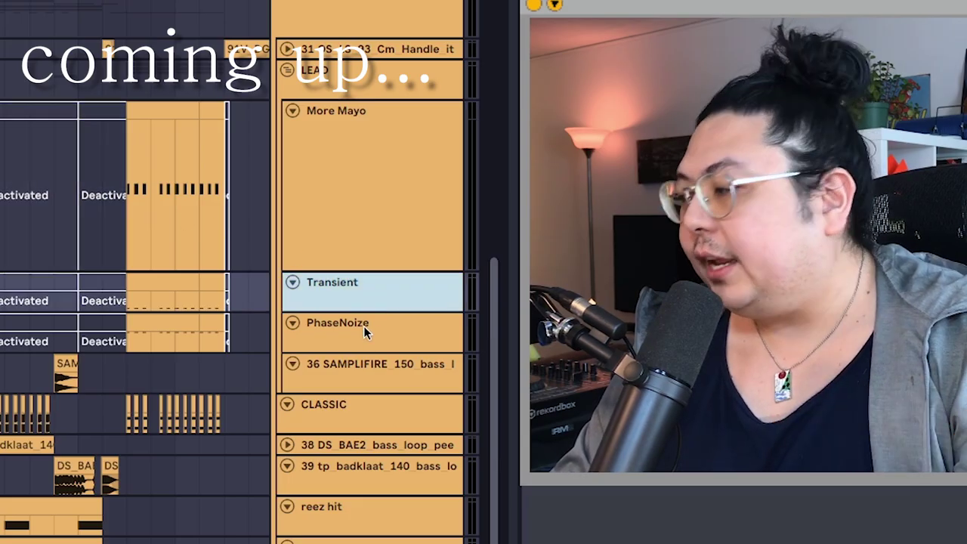
click(364, 326)
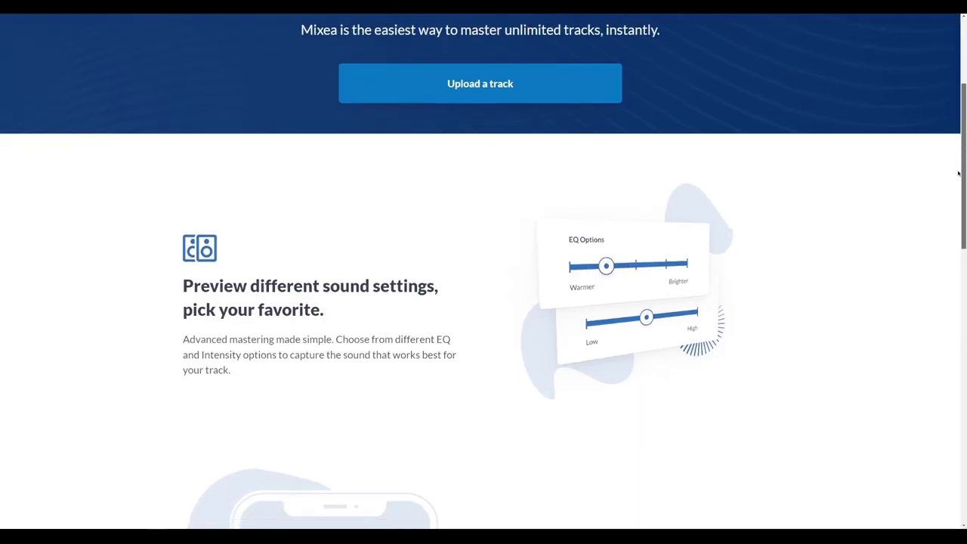
- Upload "FB2B - How to isoxo unmastered.wav" to Mixea for mastering and play the mastered preview from about its middle
scroll(958, 189, down, 3)
drag(957, 209, 957, 335)
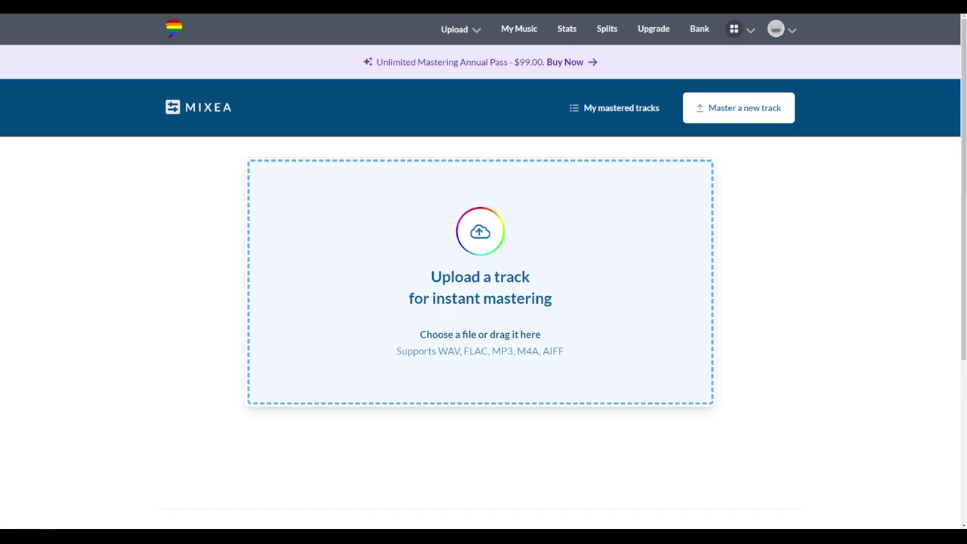
drag(959, 144, 646, 233)
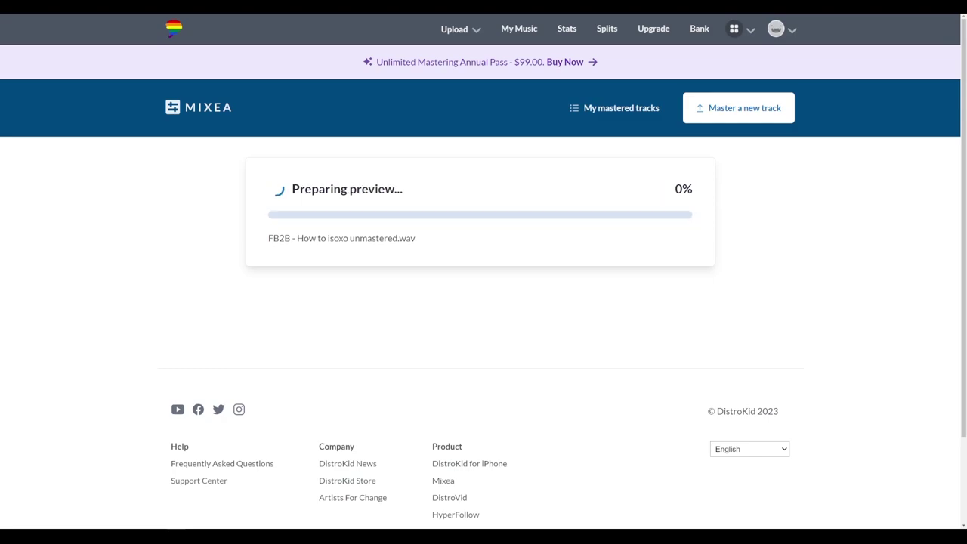
scroll(292, 278, down, 1)
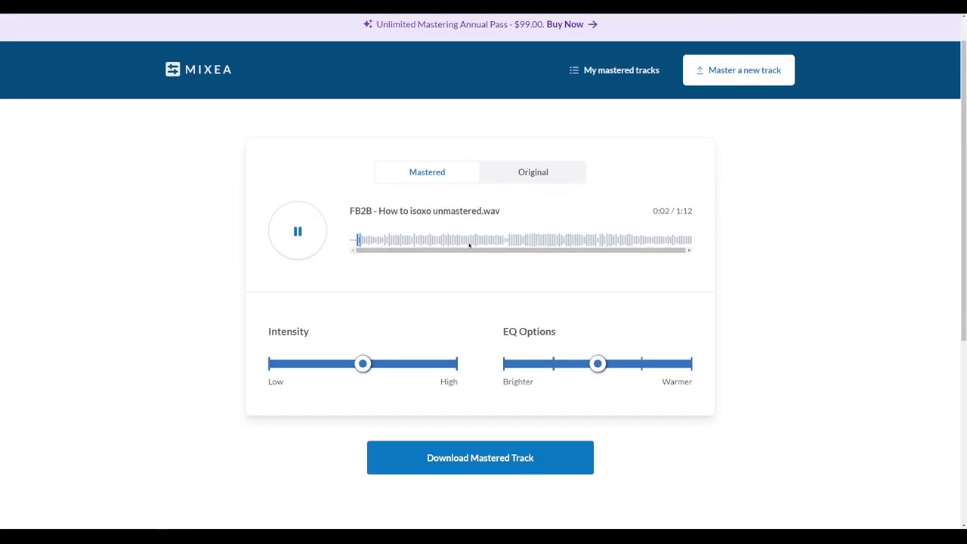
click(516, 240)
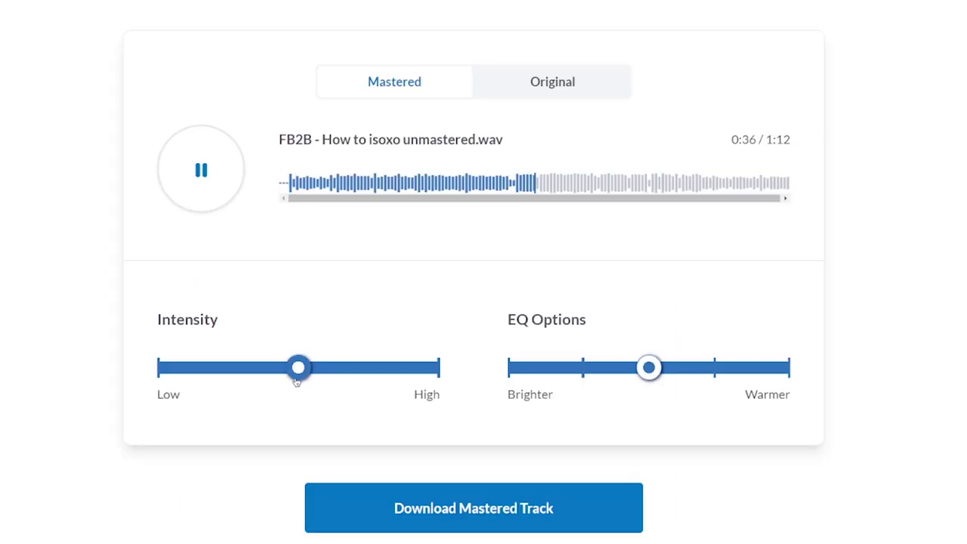
- Try the lowest Intensity with the warmest EQ, then set Intensity to the middle and EQ Options one notch towards Warmer
click(170, 367)
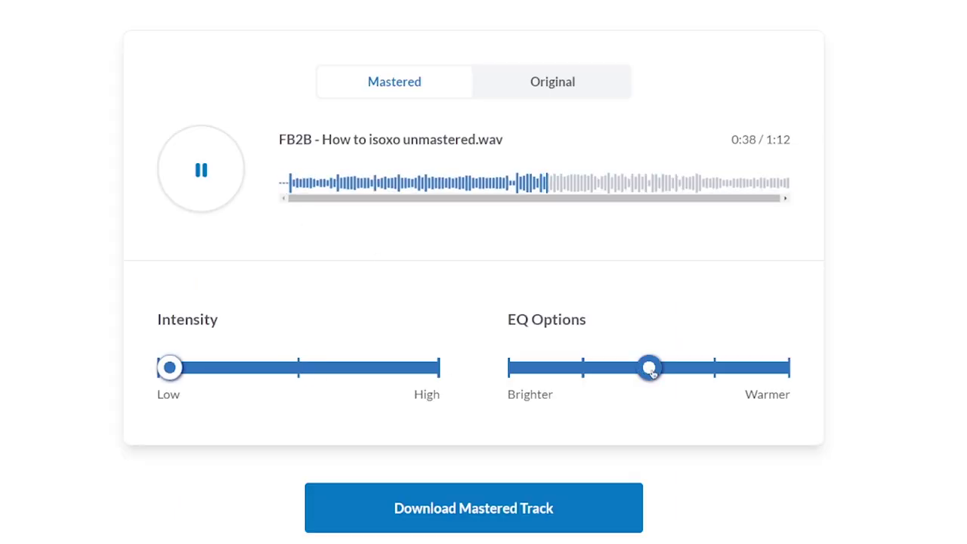
click(777, 367)
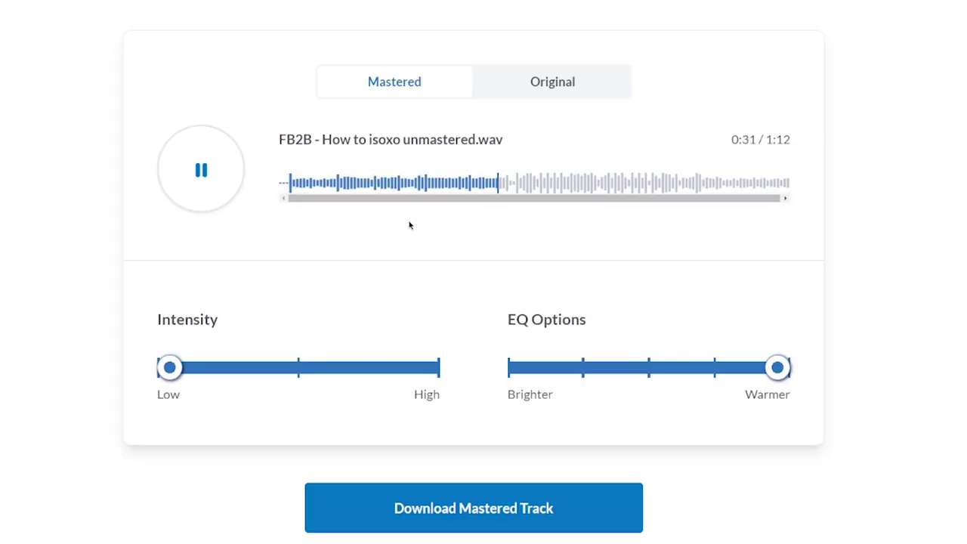
click(299, 367)
click(714, 367)
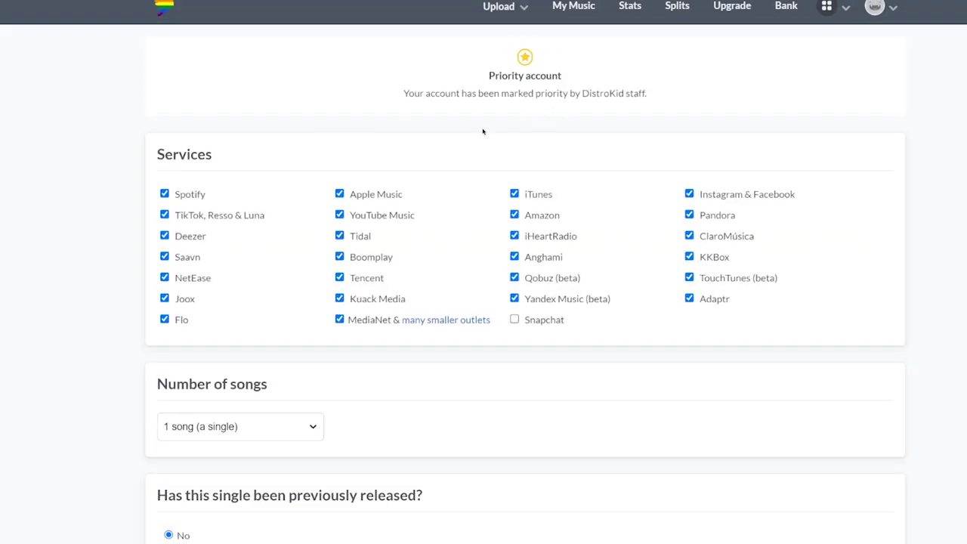
- Look through the DistroKid upload form's services, number of songs, previous-release question and artist name
scroll(483, 132, down, 3)
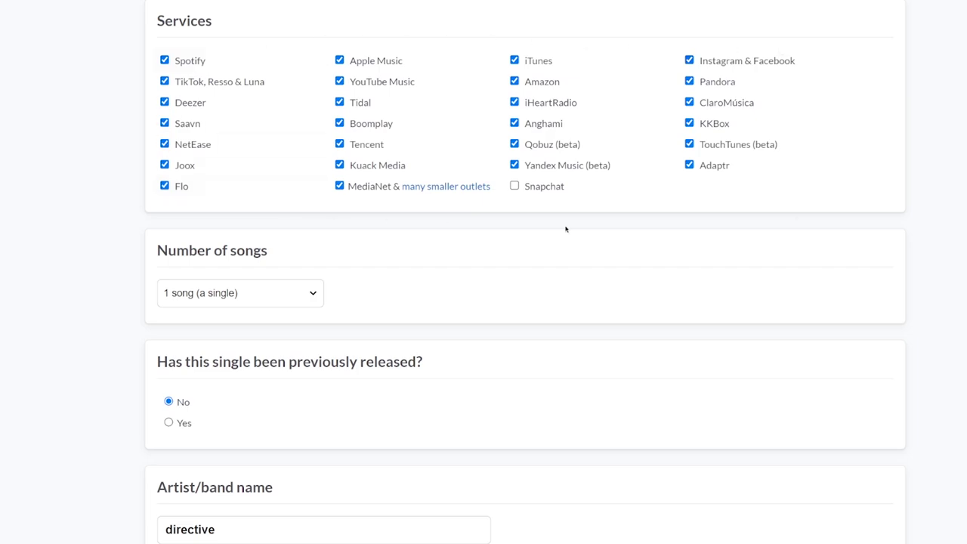
scroll(325, 304, down, 5)
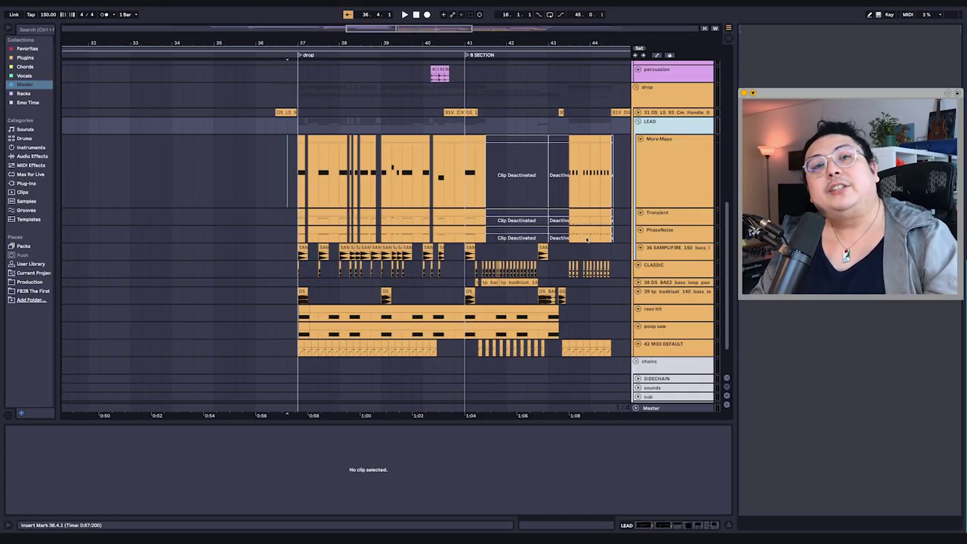
- Switch to the Ableton Live project, show the tracks' mixer controls and play the drop from bar 37
drag(276, 178, 290, 175)
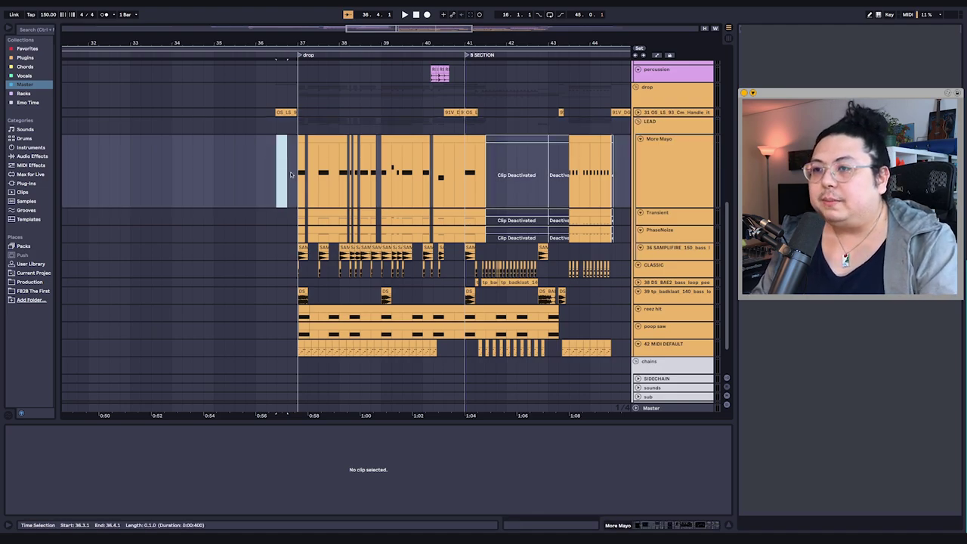
click(279, 115)
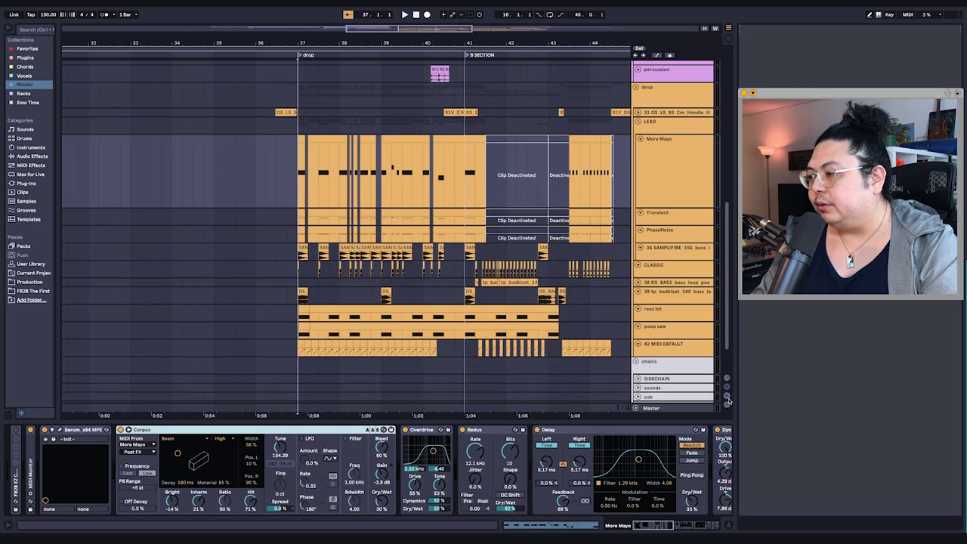
click(727, 396)
key(space)
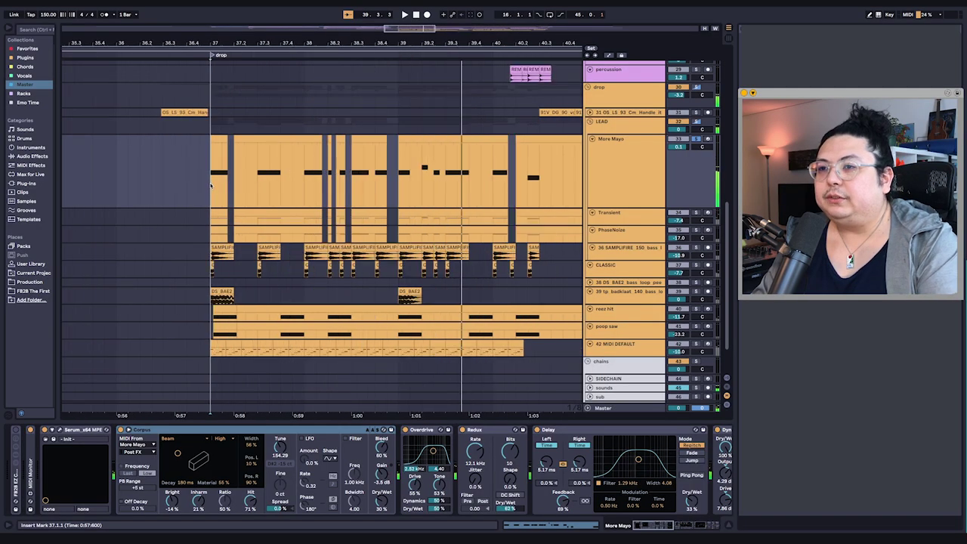
- Select the More Mayo track and set the arrangement to a fixed 1/4 grid
drag(211, 185, 296, 198)
key(plus)
key(plus)
click(614, 155)
scroll(326, 190, up, 3)
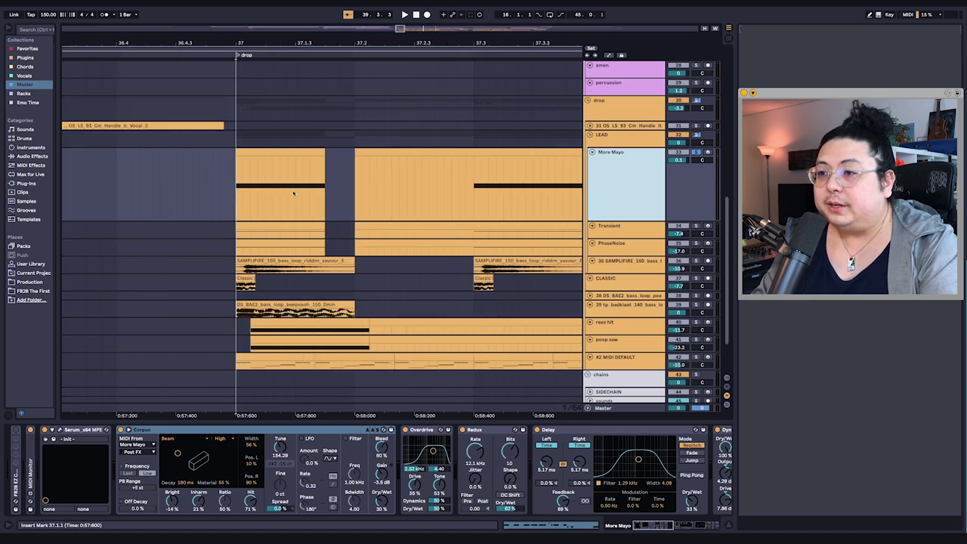
scroll(297, 193, down, 3)
right_click(238, 192)
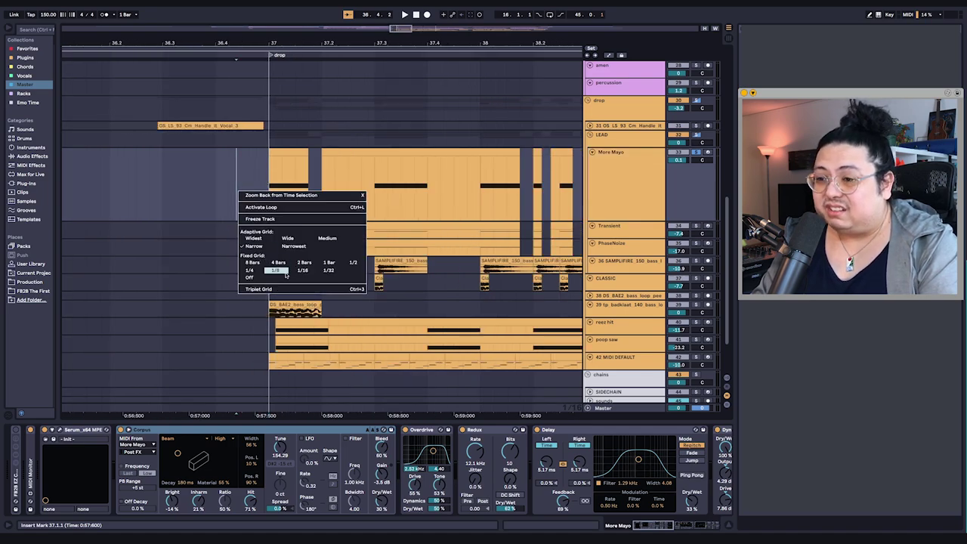
click(247, 271)
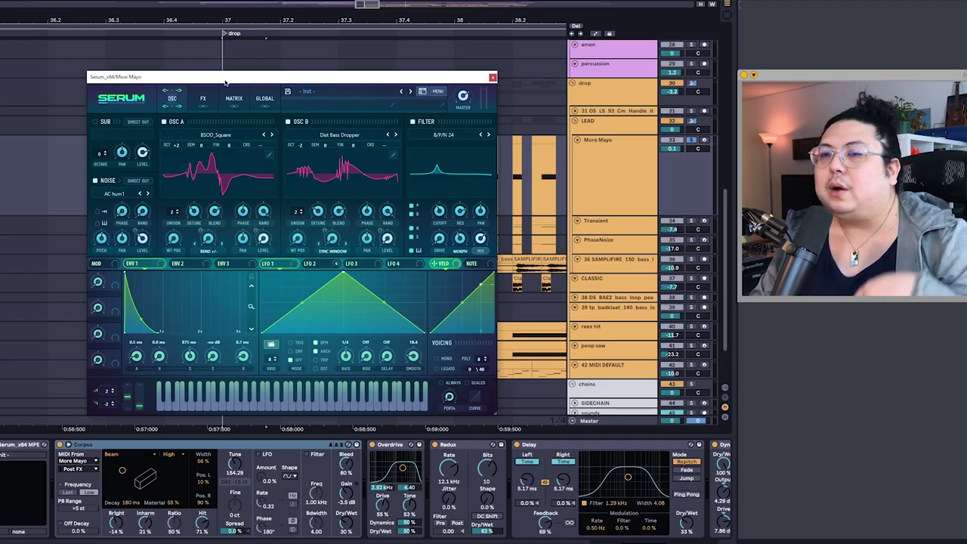
- Examine the wavetable categories offered for oscillators A and B in More Mayo's Serum, including Analog and Digital
drag(225, 81, 247, 72)
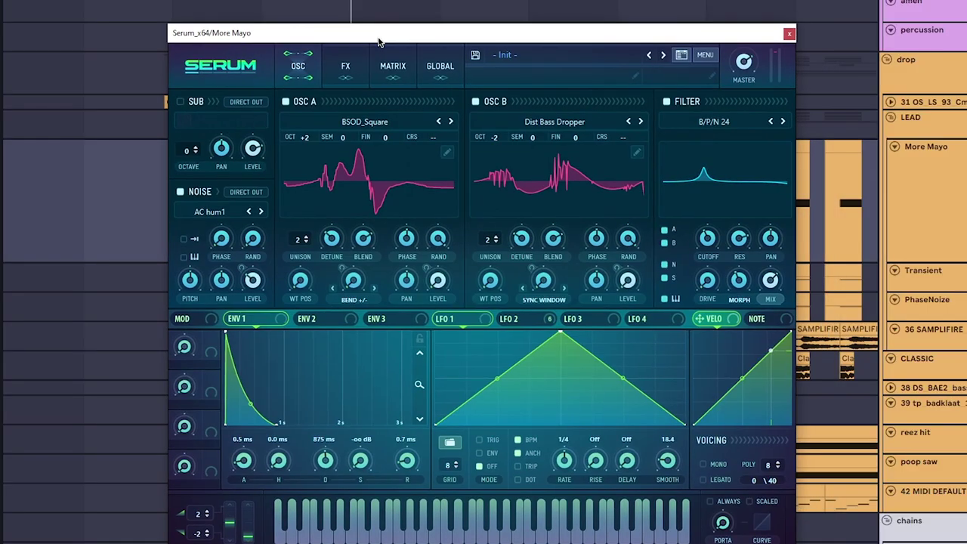
drag(379, 43, 368, 24)
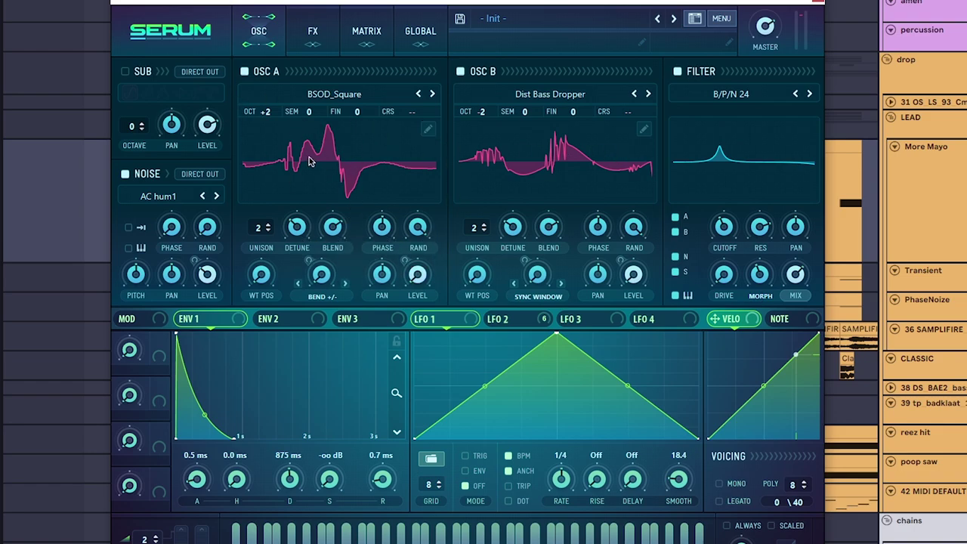
click(330, 98)
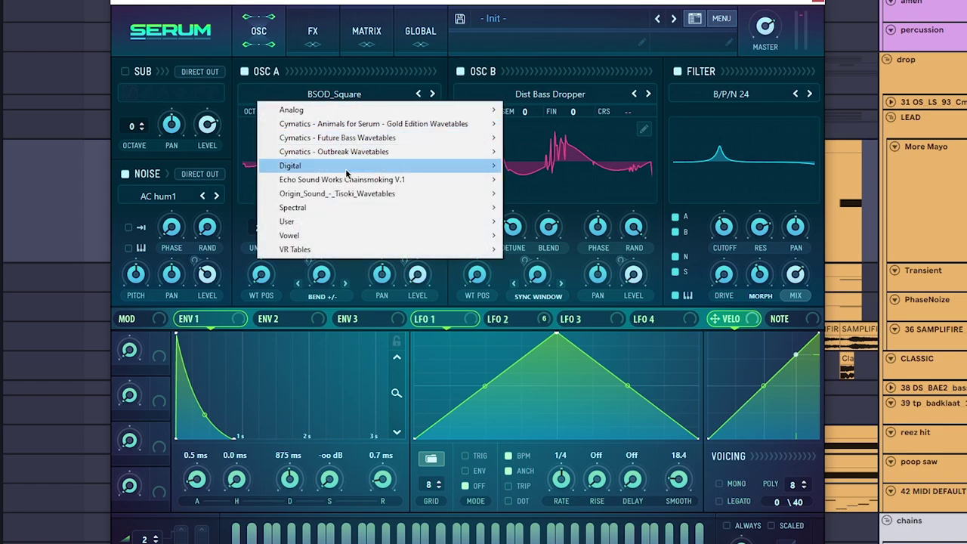
mouse_move(340, 110)
click(533, 92)
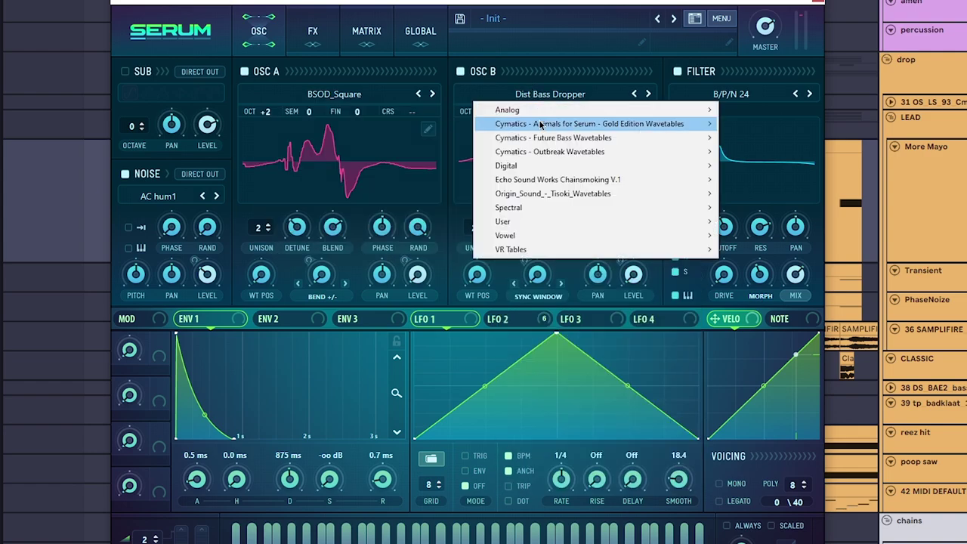
mouse_move(548, 114)
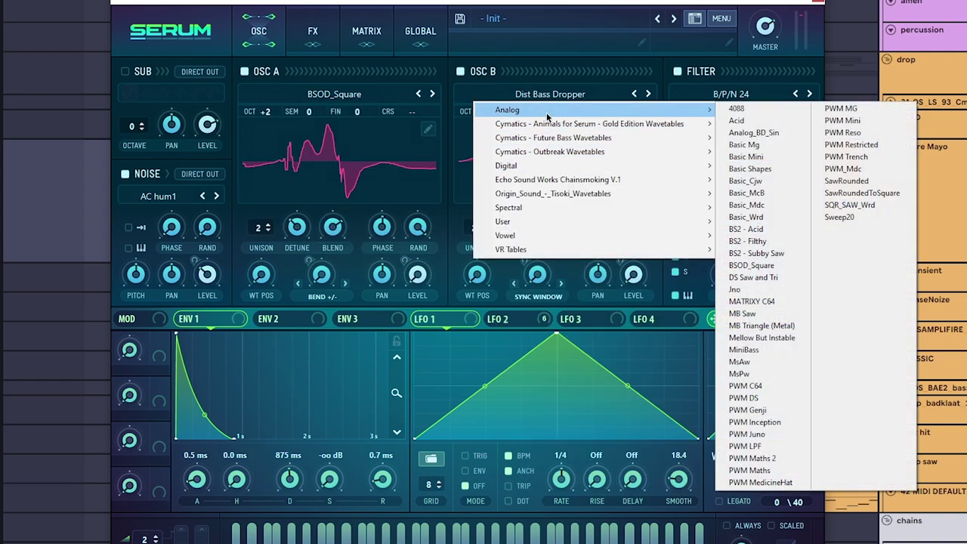
mouse_move(548, 166)
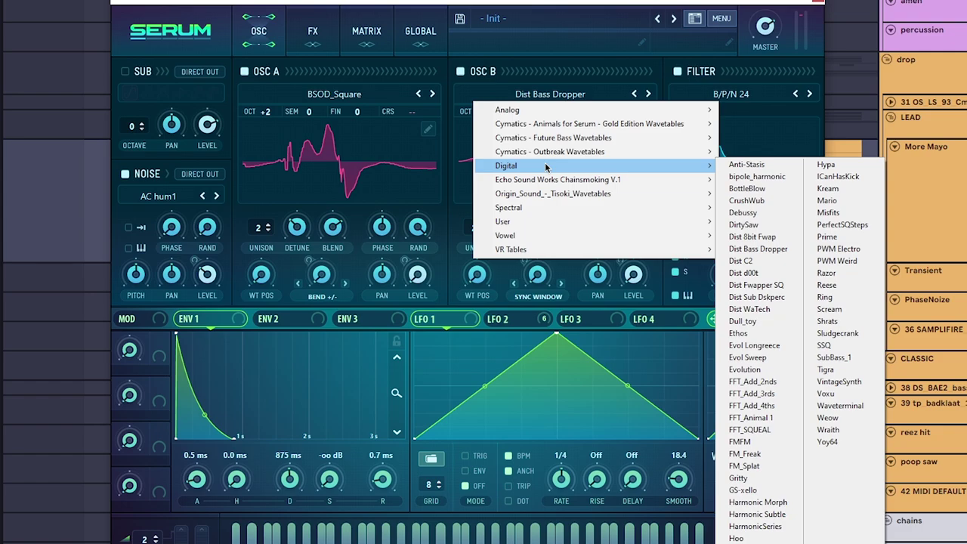
click(345, 97)
click(553, 97)
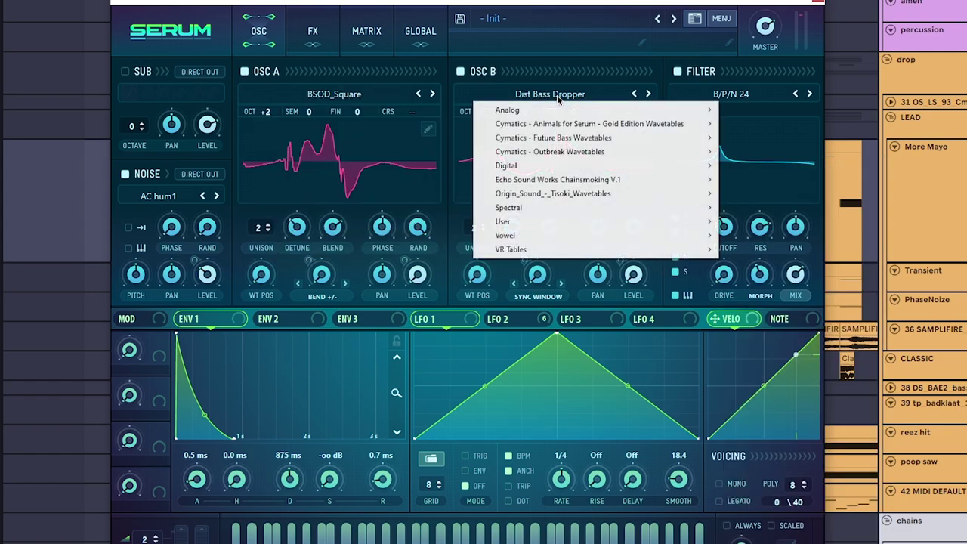
click(269, 107)
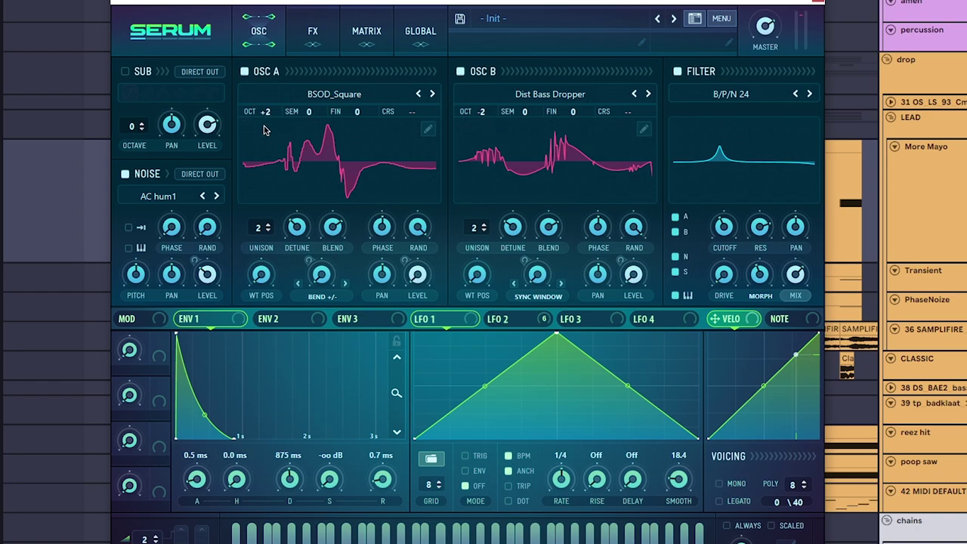
- View oscillator A's BSOD_Square wavetable in 3D and return its display to the 2D waveform
click(312, 98)
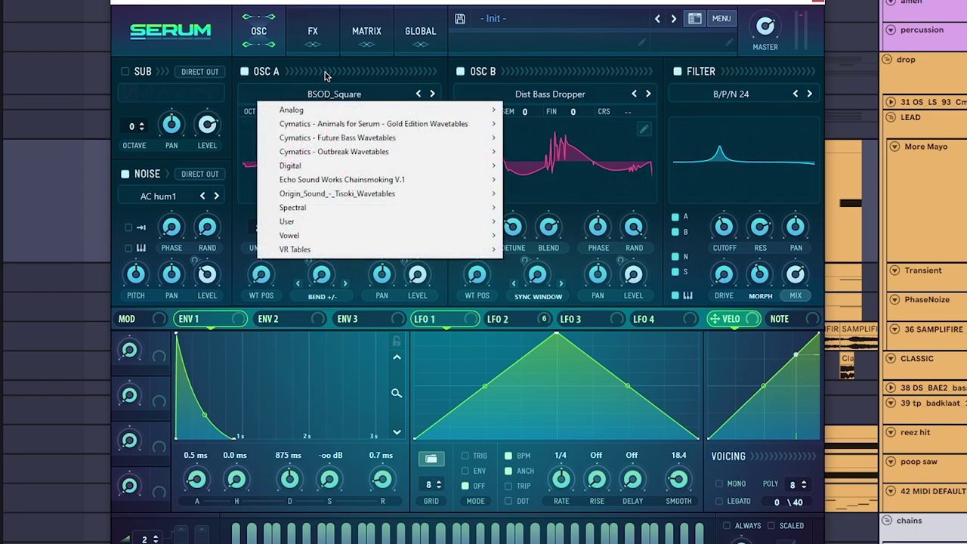
click(263, 121)
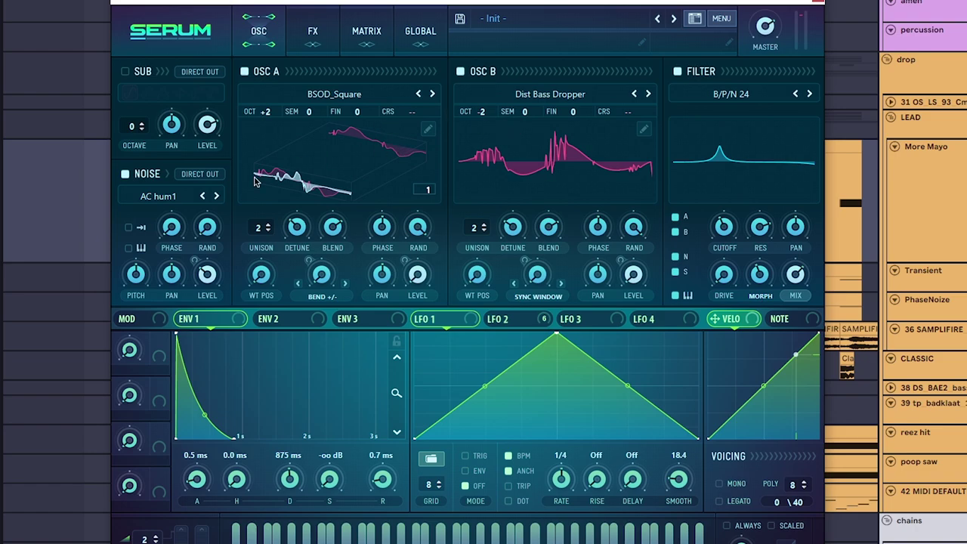
click(317, 191)
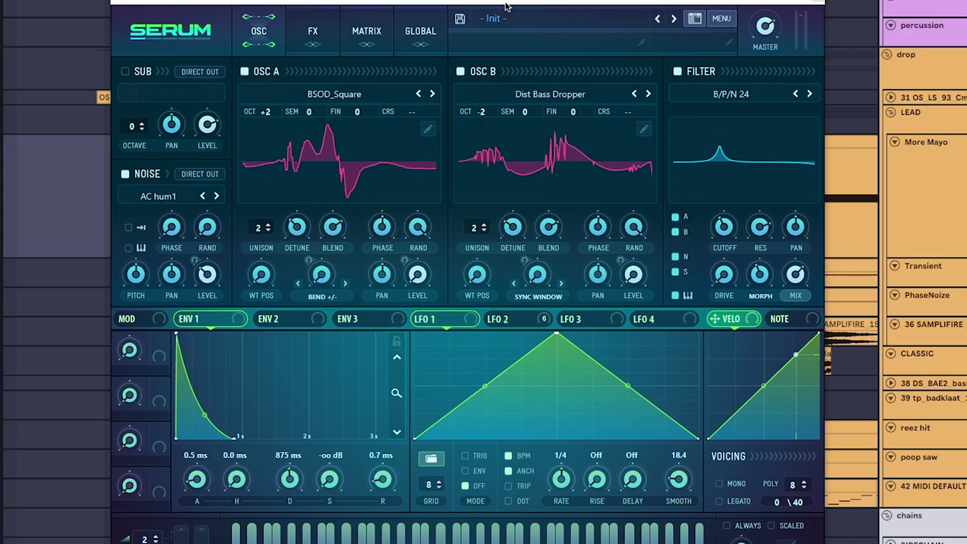
- Display LFO 2 and examine its modulation of oscillator A's Bend +/- and oscillator B's Sync Window warp amounts
drag(514, 5, 476, 3)
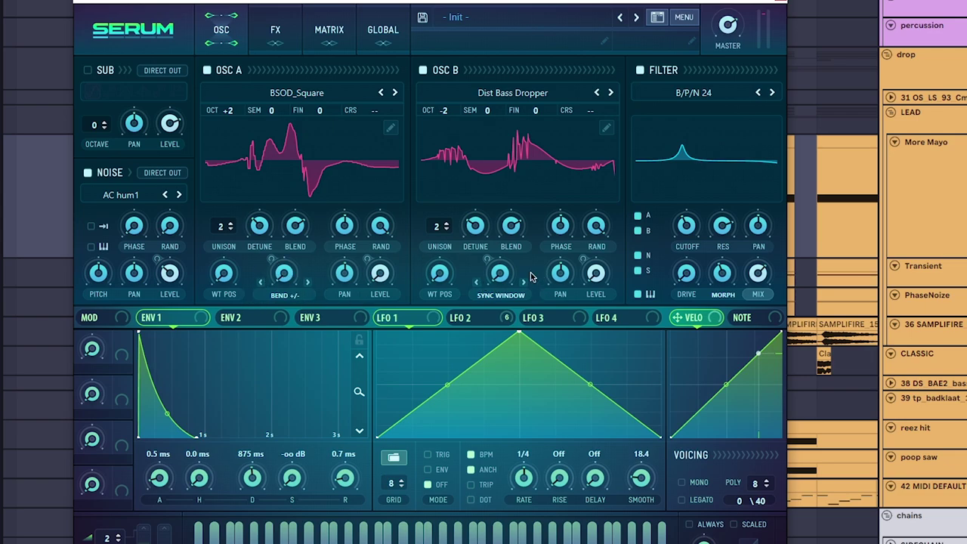
mouse_move(286, 281)
mouse_move(356, 272)
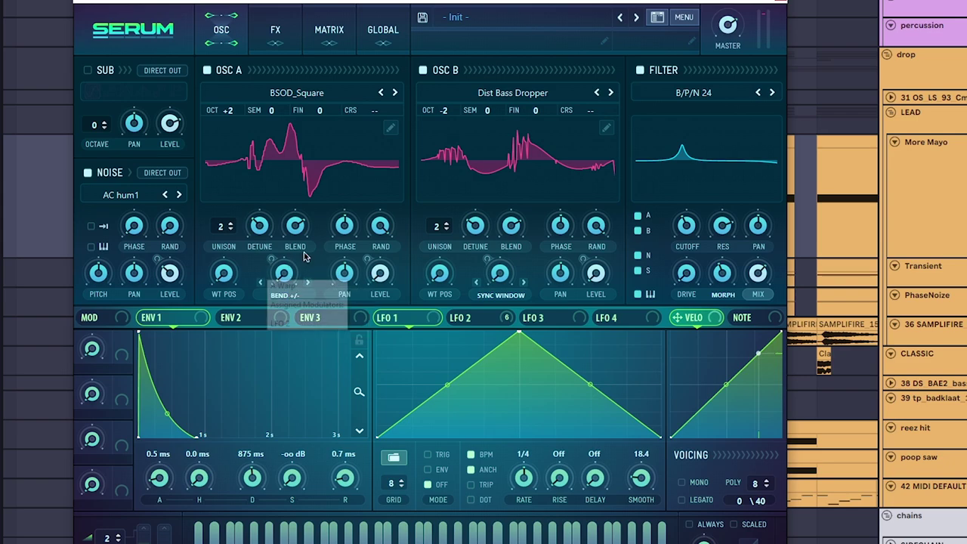
mouse_move(282, 278)
mouse_down()
mouse_move(287, 141)
mouse_move(292, 274)
mouse_move(295, 174)
mouse_move(289, 280)
mouse_move(271, 178)
mouse_move(281, 296)
mouse_up()
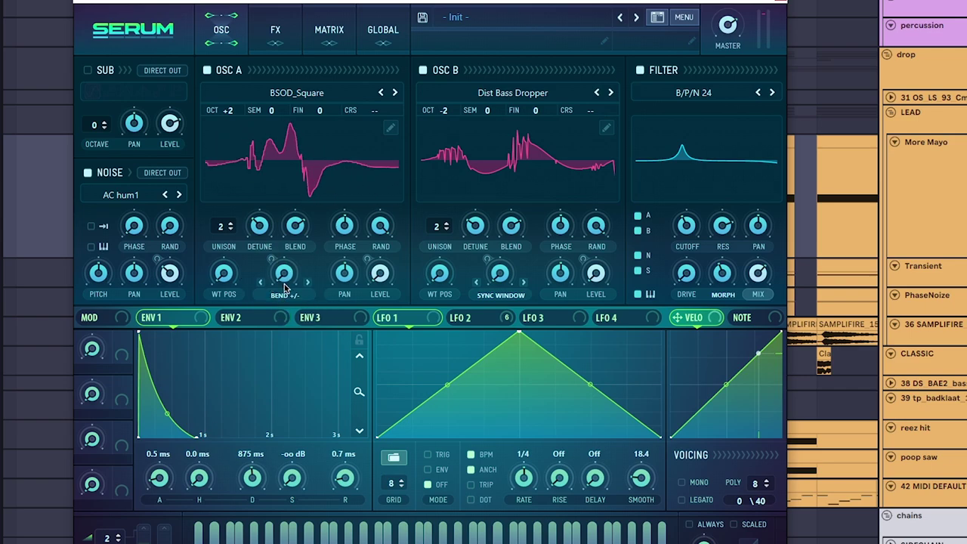
mouse_move(506, 282)
mouse_down()
mouse_move(505, 237)
mouse_move(506, 283)
mouse_up()
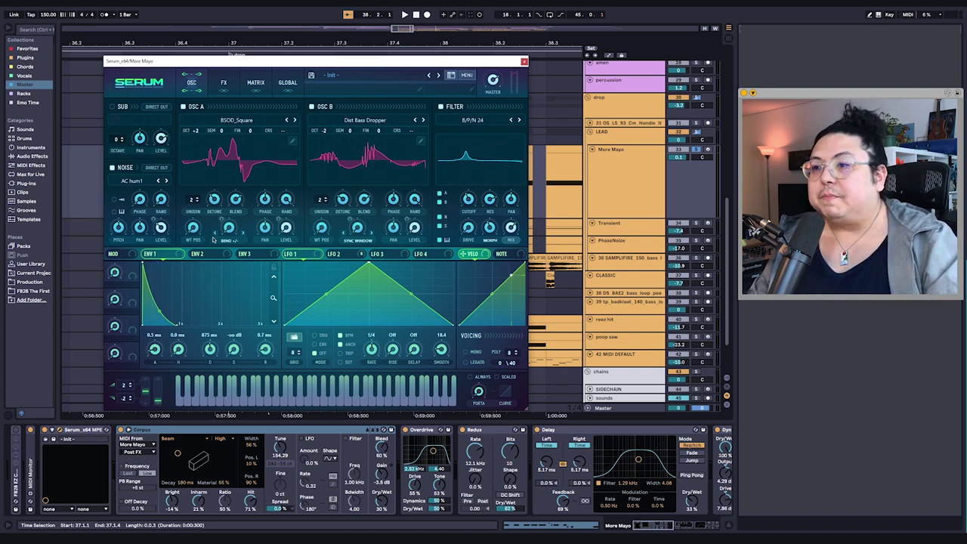
click(336, 254)
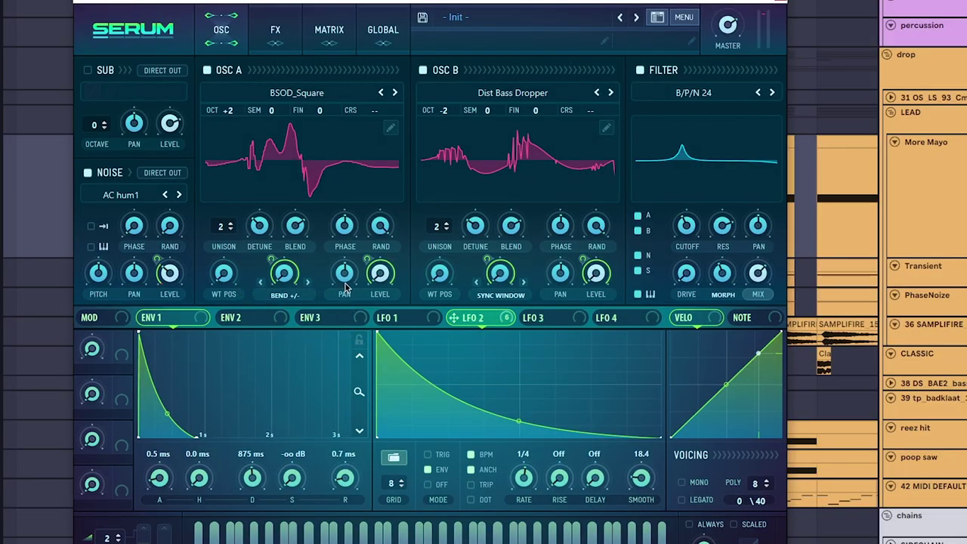
right_click(504, 282)
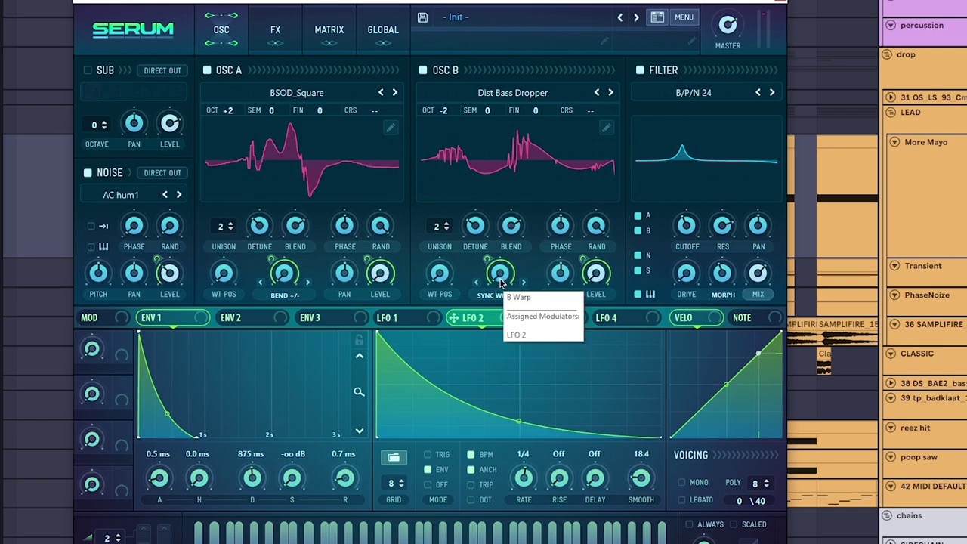
- Compare the warp and wavetable position controls of oscillators A and B while LFO 2 is displayed
click(472, 391)
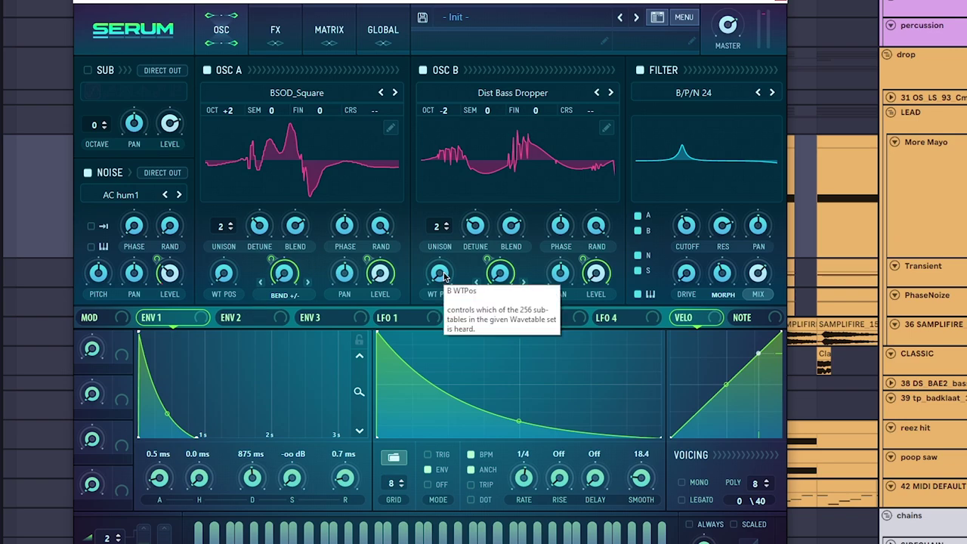
right_click(279, 280)
click(400, 278)
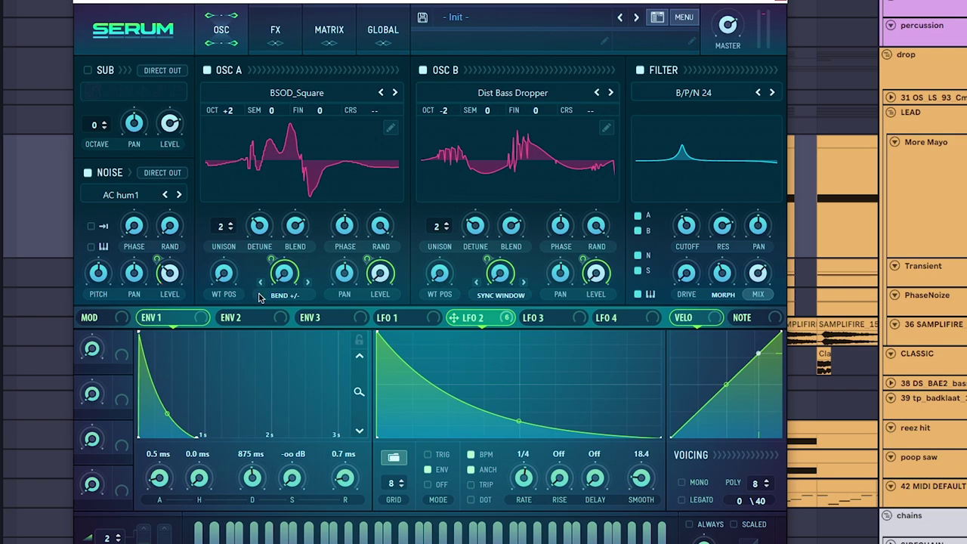
right_click(510, 291)
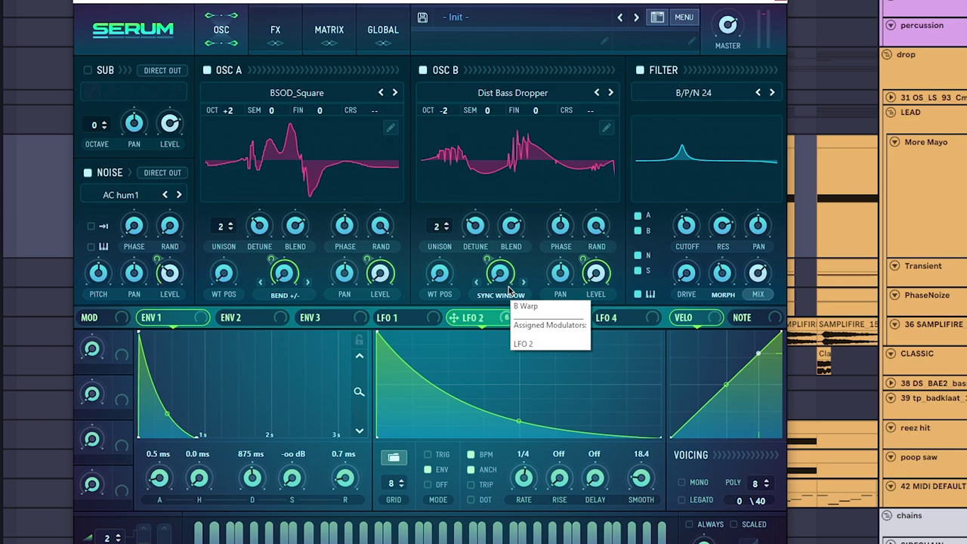
click(472, 291)
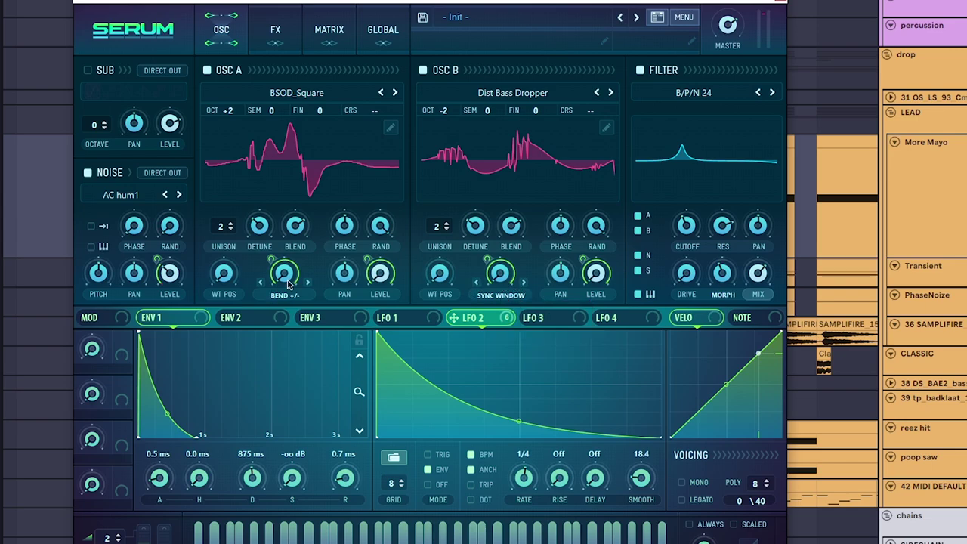
- Check oscillator B's warp mode list with LFO 1 displayed, keep Sync (Window Full), and return the display to LFO 2
click(408, 318)
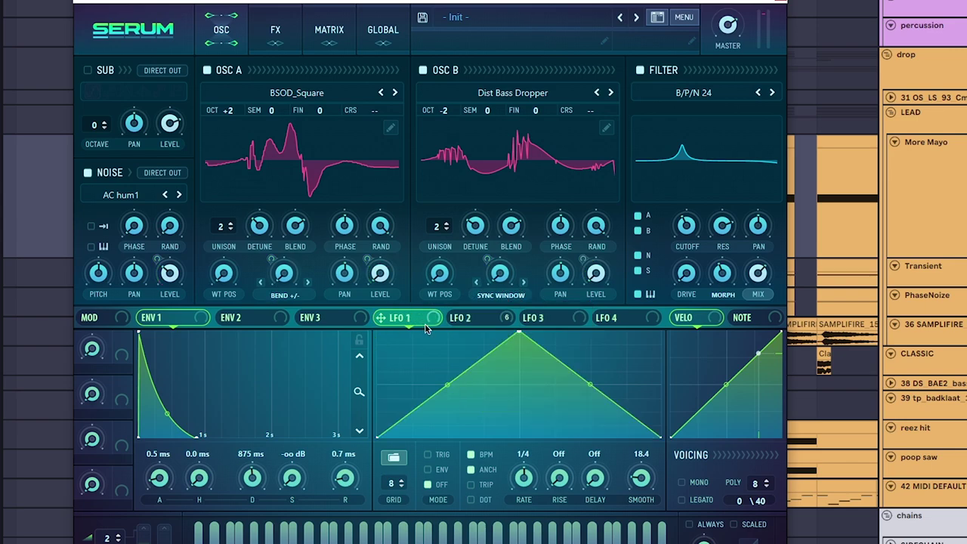
click(284, 295)
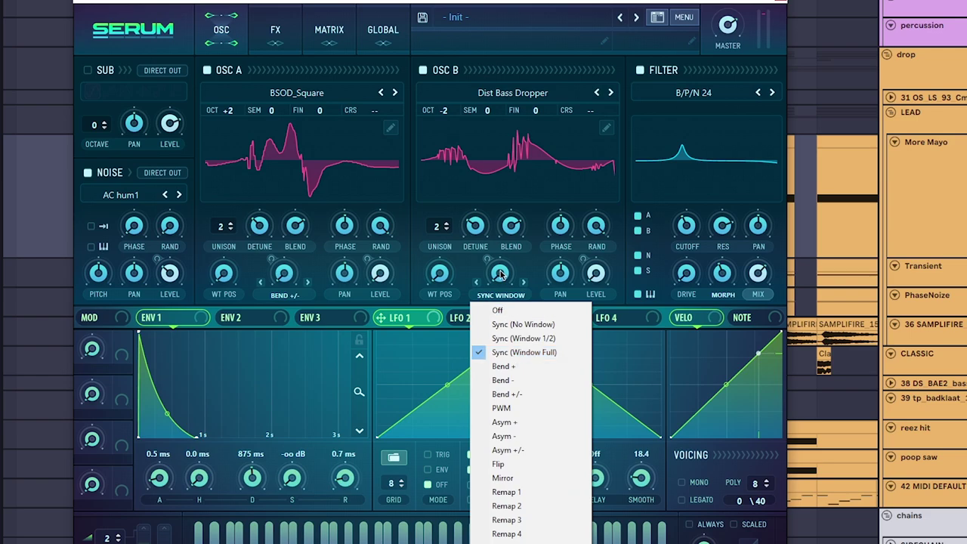
click(524, 353)
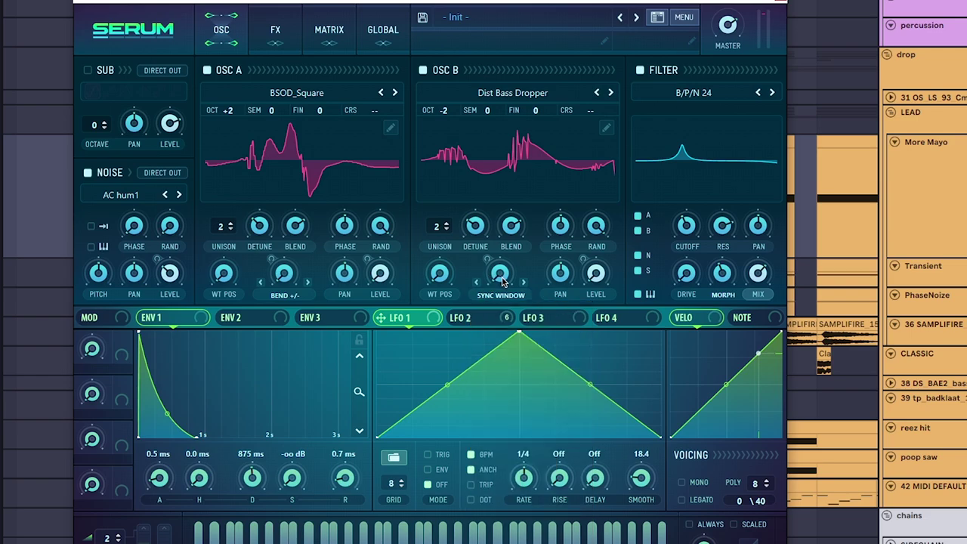
right_click(503, 281)
drag(503, 281, 508, 326)
key(space)
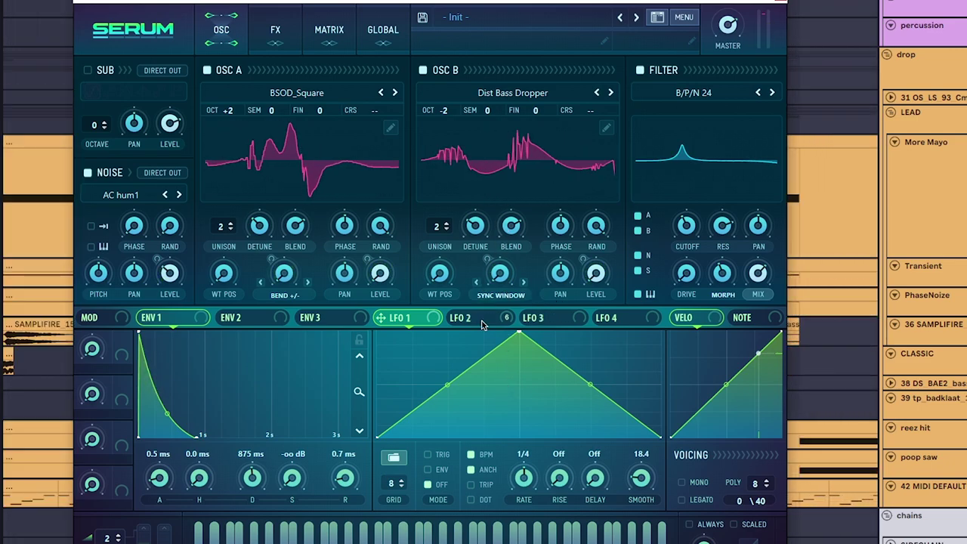
click(483, 321)
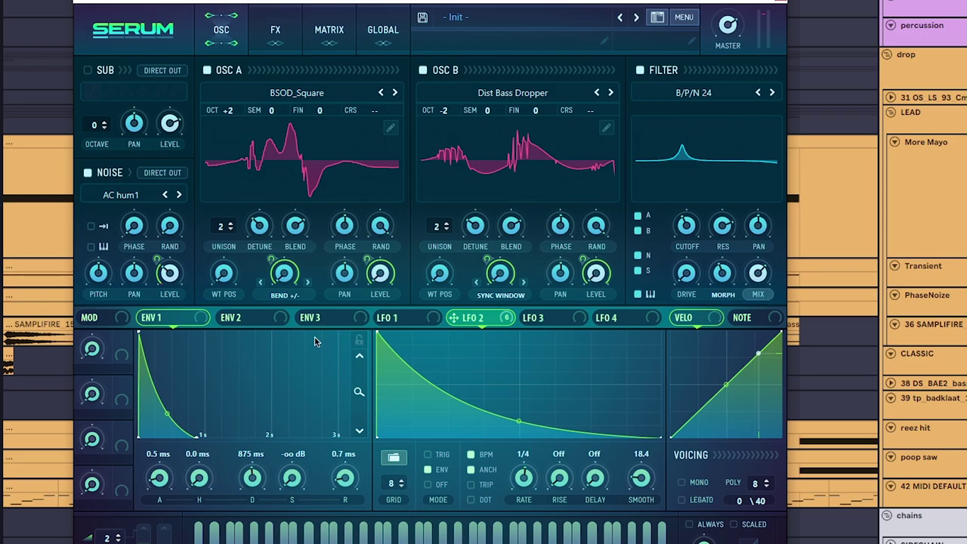
- Review LFO 2's assigned destinations and bypass all of them
drag(440, 2, 402, 6)
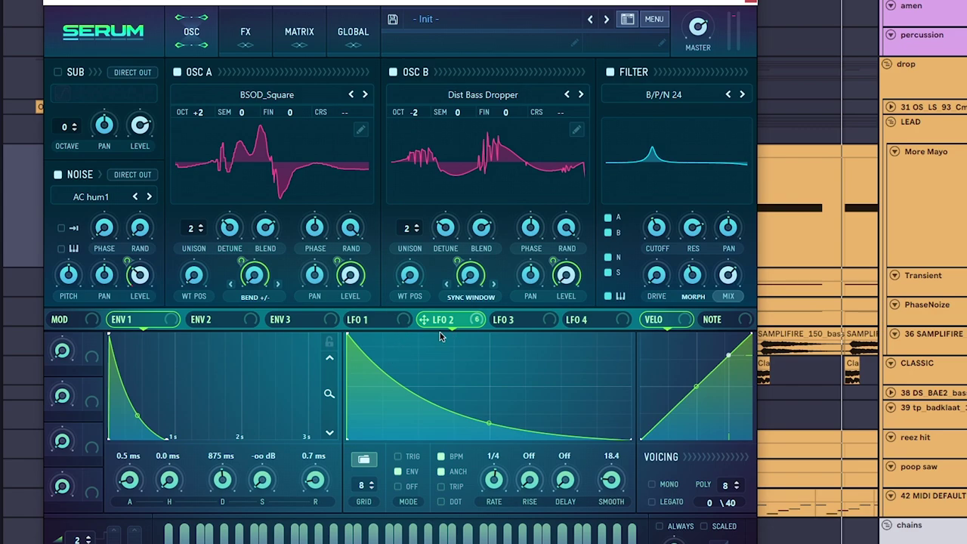
right_click(468, 332)
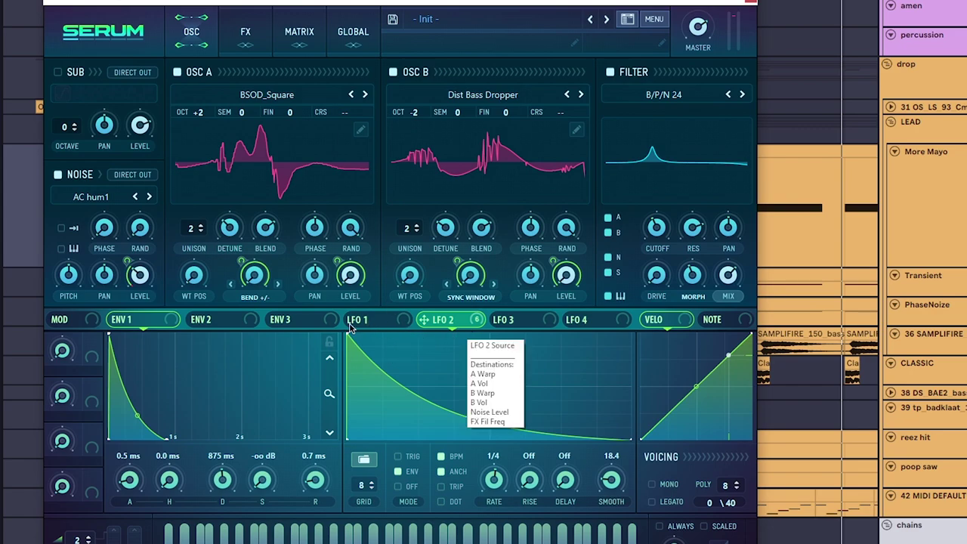
key(Escape)
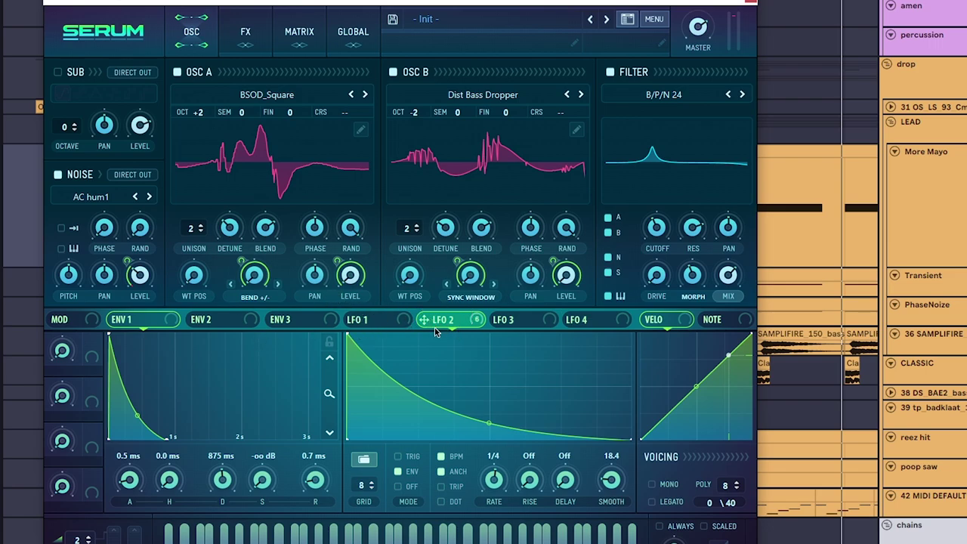
mouse_move(439, 327)
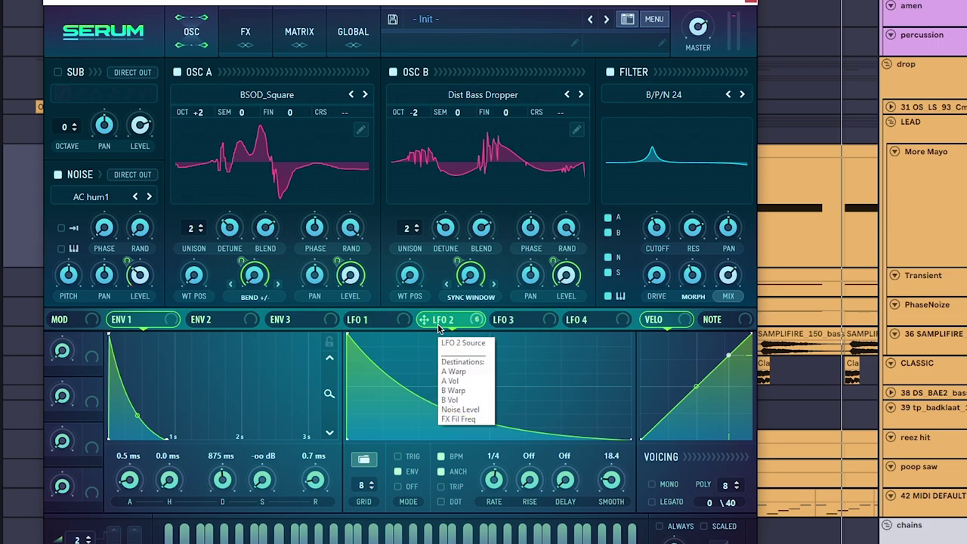
right_click(438, 327)
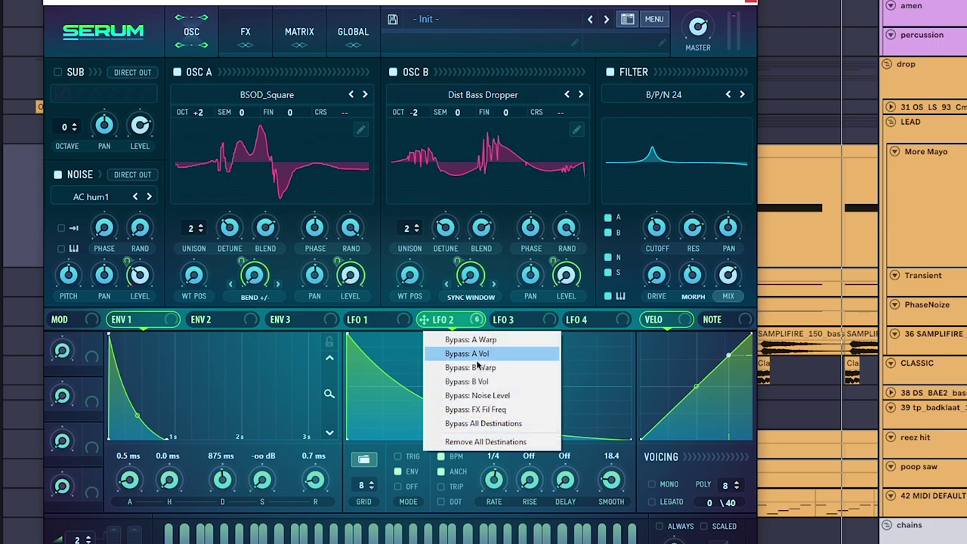
click(487, 424)
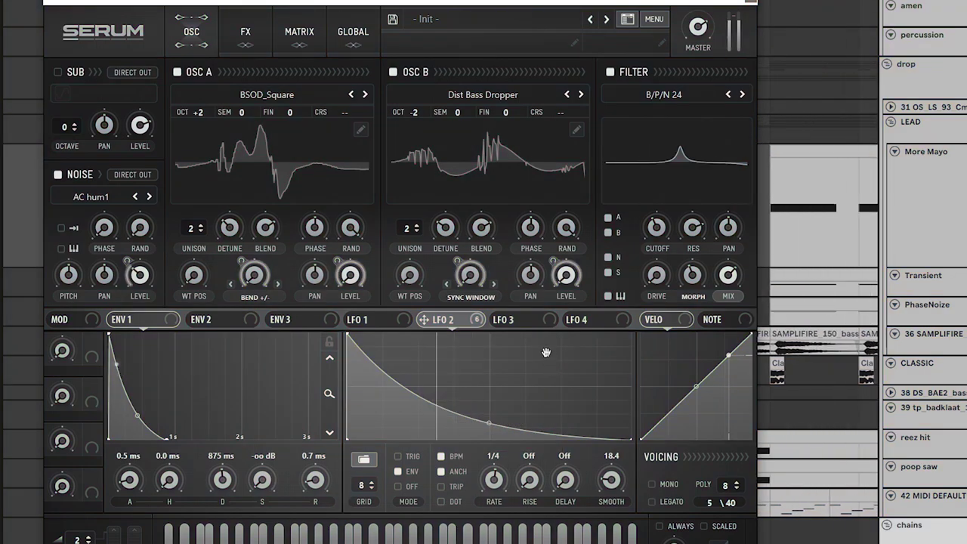
- Set oscillator A's level to 0% with LFO 2's modulation bypassed
scroll(951, 211, down, 1)
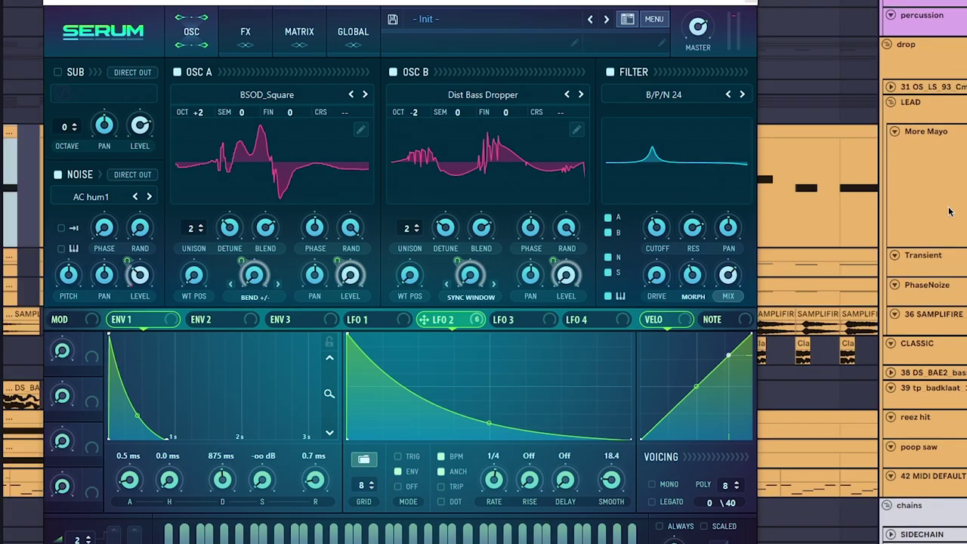
drag(828, 206, 936, 214)
drag(844, 221, 918, 228)
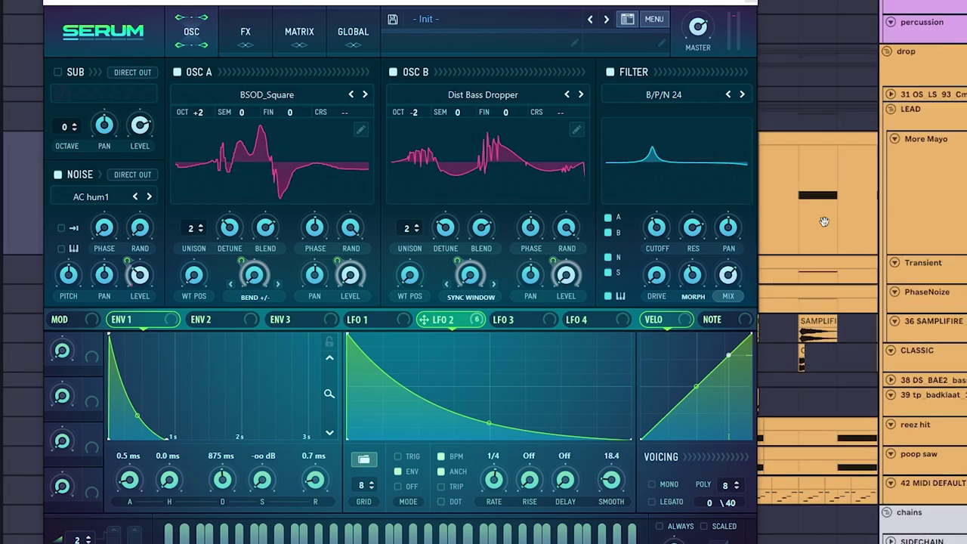
scroll(824, 221, up, 2)
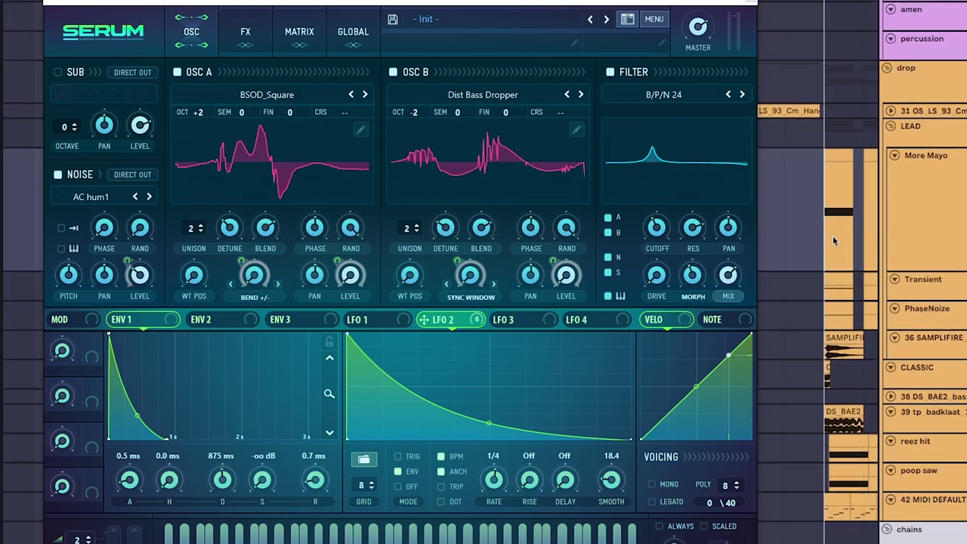
scroll(834, 241, down, 1)
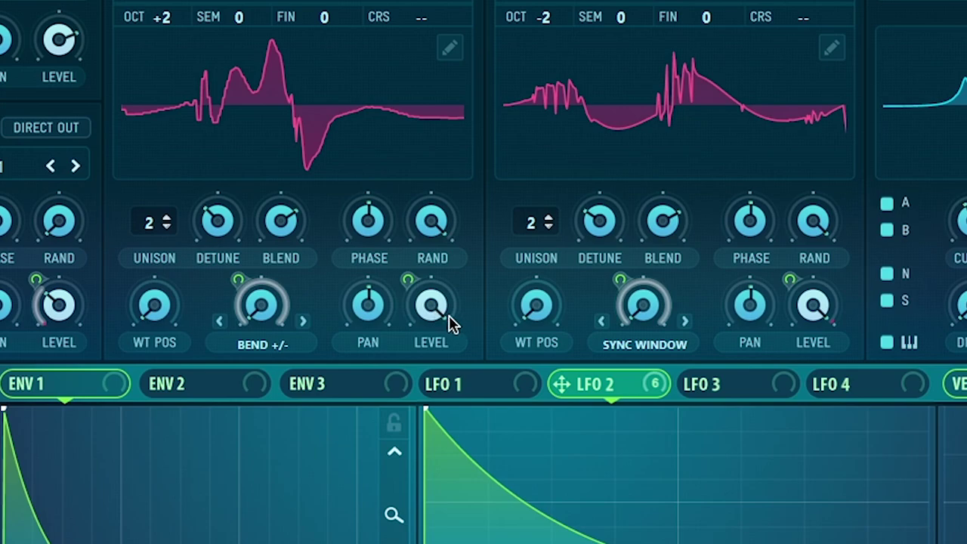
drag(435, 312, 436, 370)
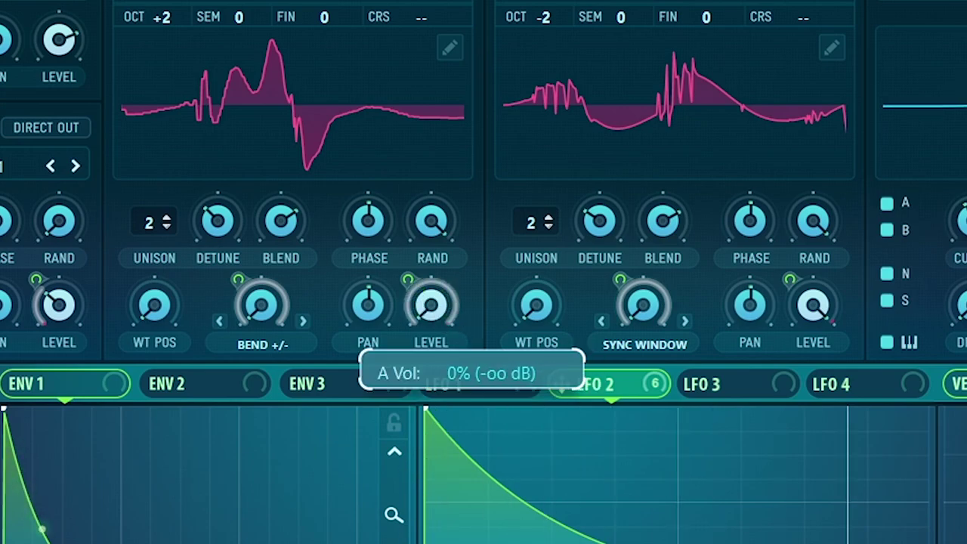
mouse_move(641, 359)
mouse_down()
mouse_move(660, 121)
mouse_move(643, 369)
mouse_up()
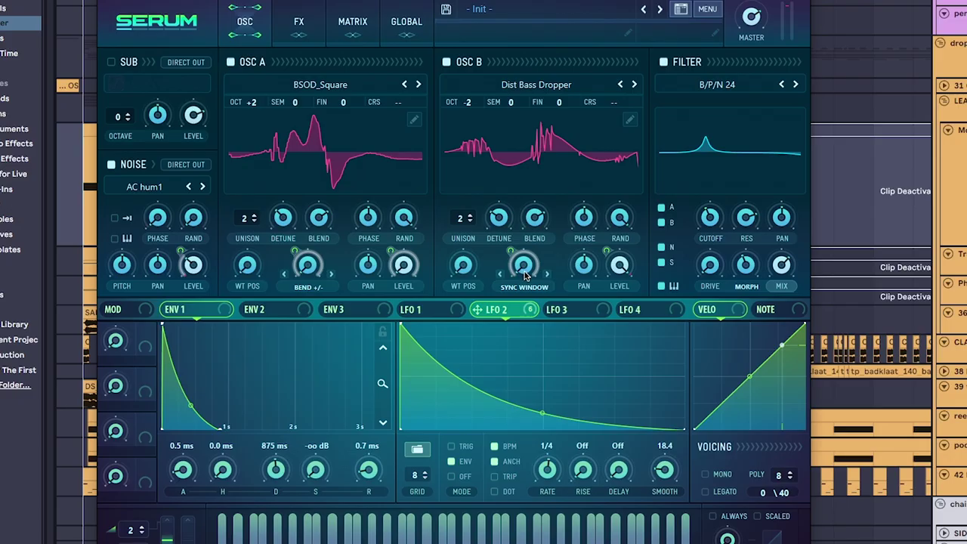
- Lower oscillator B's level and check which modulator is assigned to its Sync Window warp
mouse_move(525, 276)
mouse_down()
mouse_move(550, 164)
mouse_move(531, 270)
mouse_up()
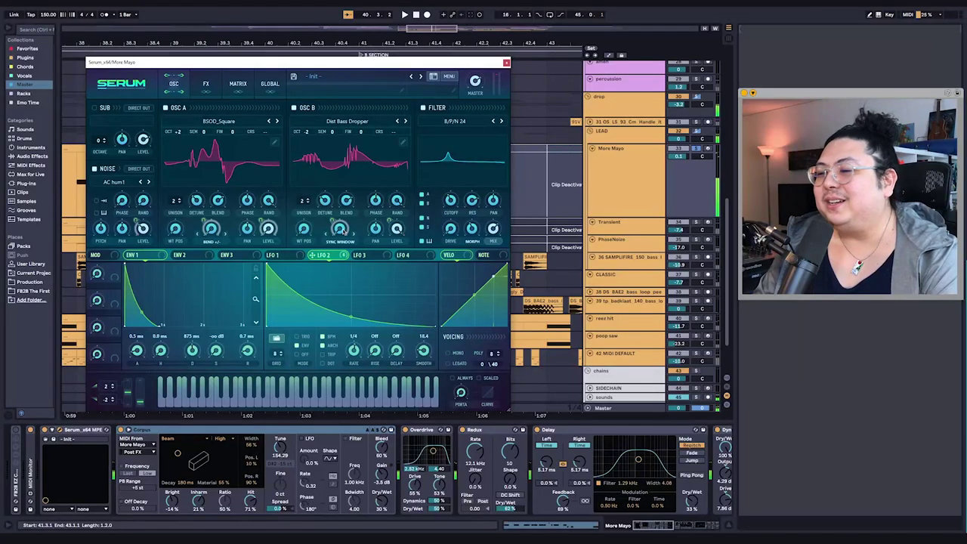
right_click(341, 234)
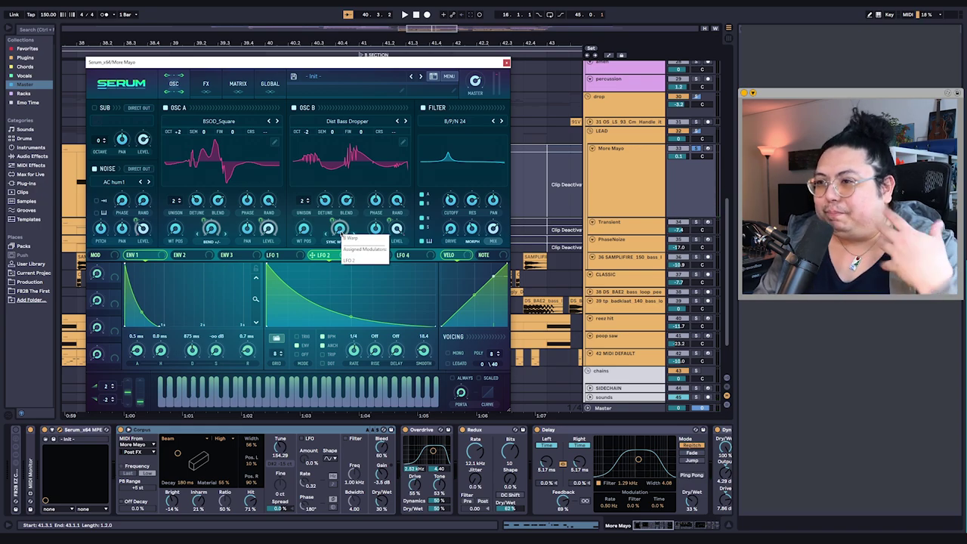
click(335, 236)
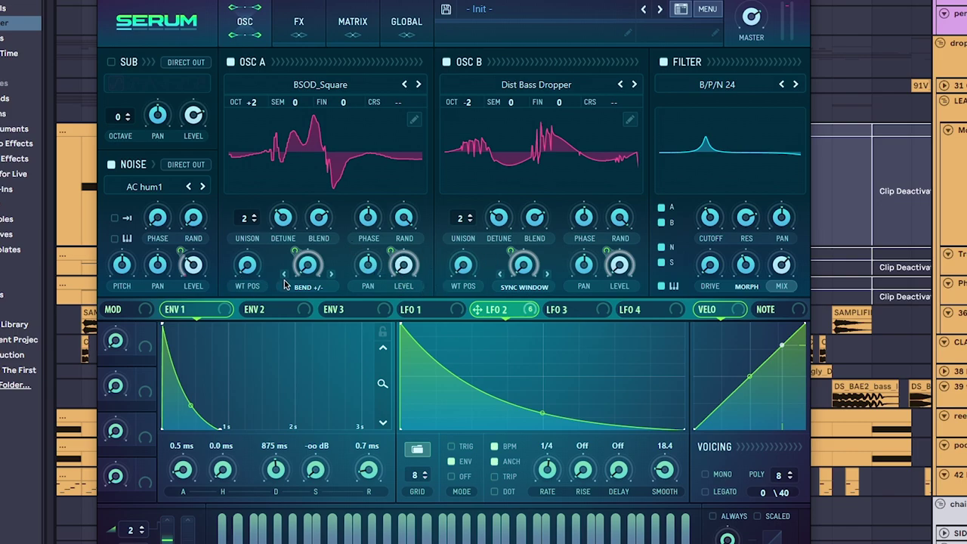
right_click(403, 257)
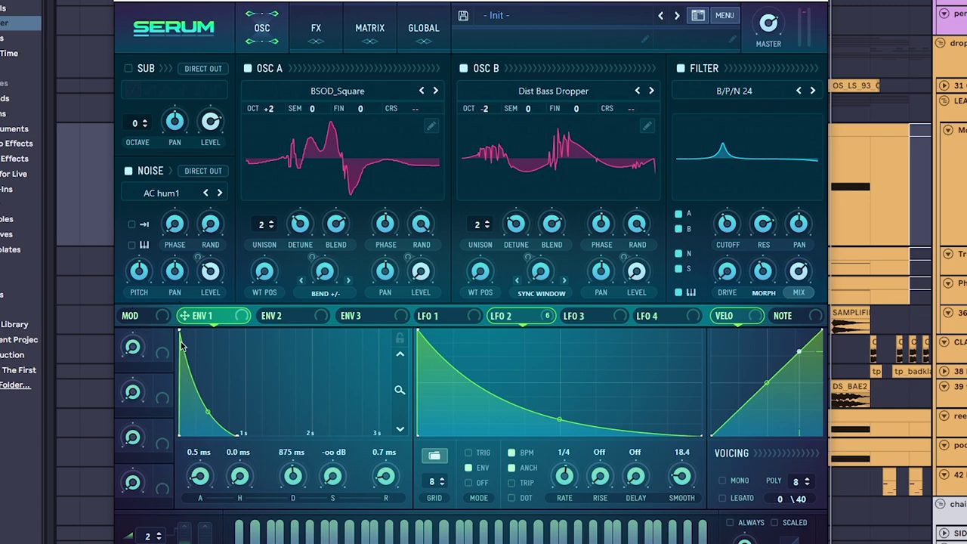
- Reactivate LFO 2's A Vol and B Vol destinations, leaving the warp, noise level and FX filter destinations bypassed
mouse_move(516, 326)
drag(405, 2, 372, 6)
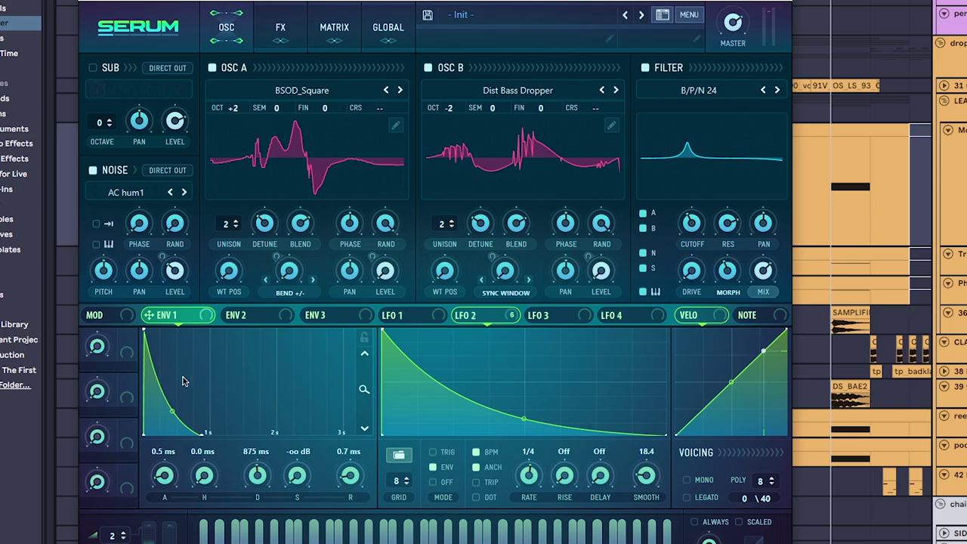
right_click(475, 327)
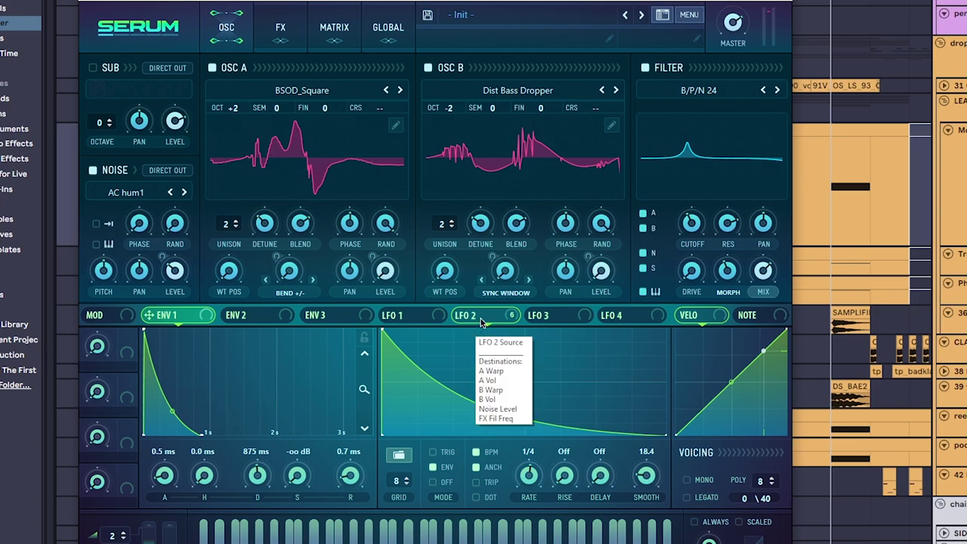
key(Escape)
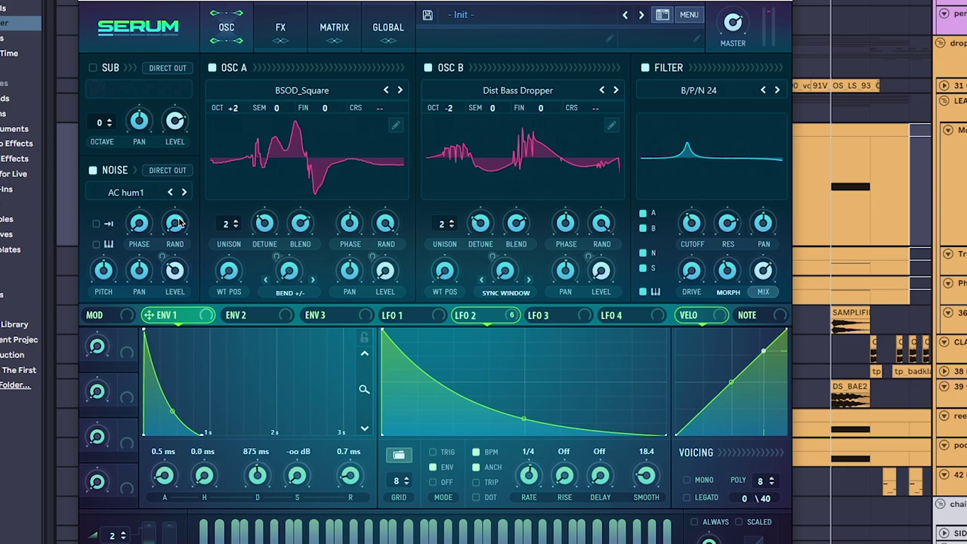
right_click(475, 320)
key(Escape)
right_click(475, 321)
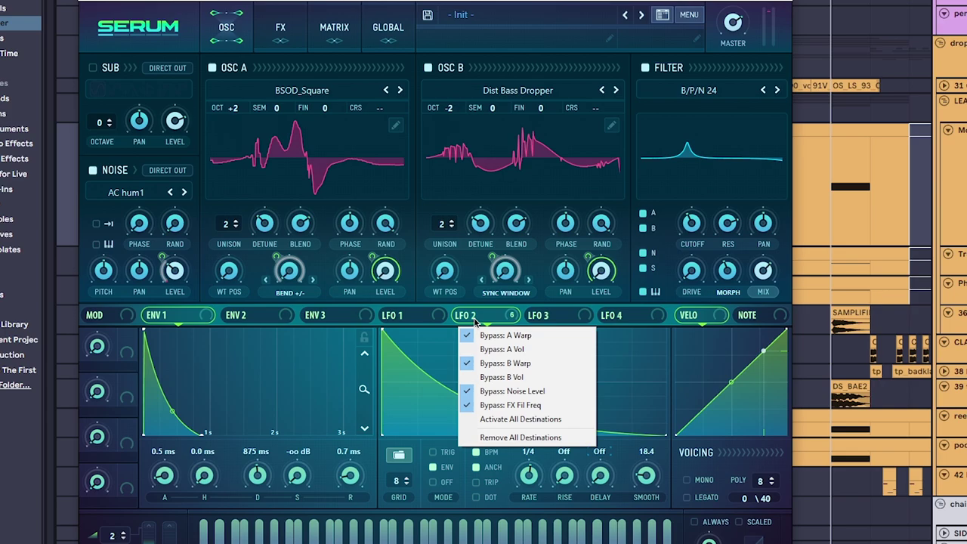
click(474, 320)
- Reactivate LFO 2's modulation of the oscillator B and oscillator A warp amounts
right_click(476, 321)
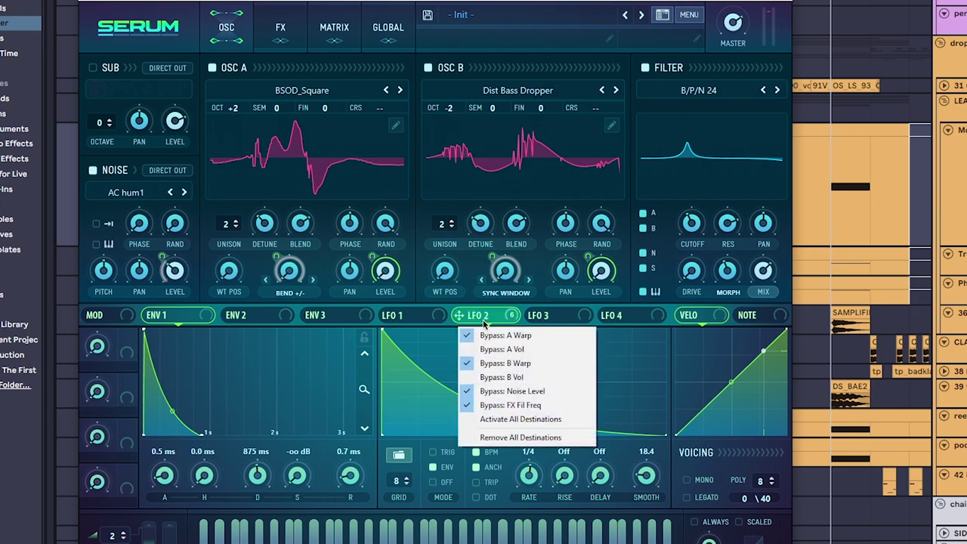
click(505, 363)
right_click(487, 320)
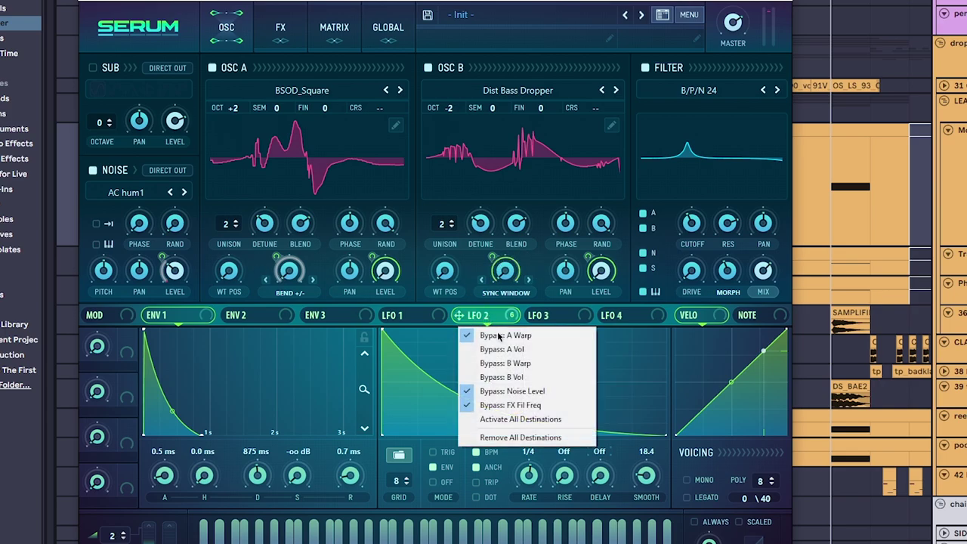
click(510, 405)
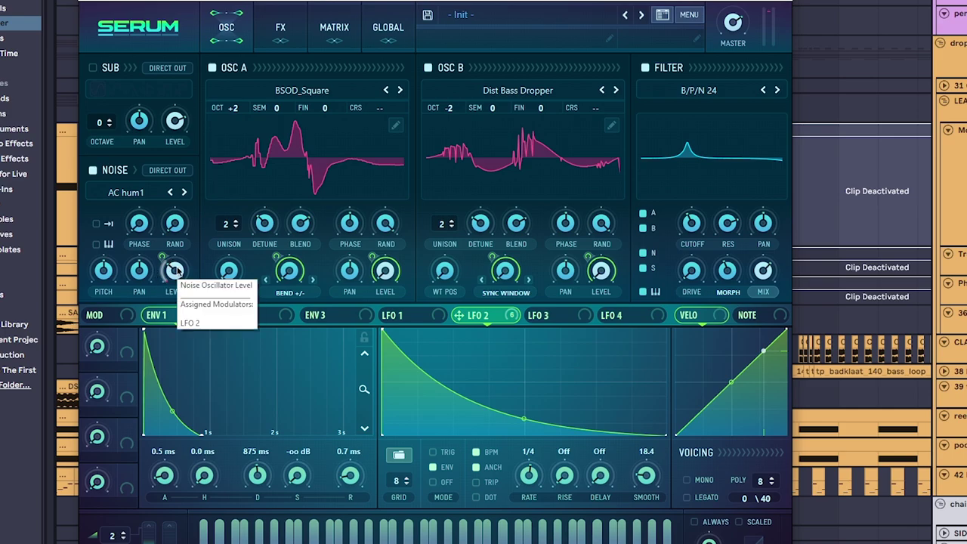
- Reactivate LFO 2's modulation of the noise oscillator's level
mouse_move(177, 282)
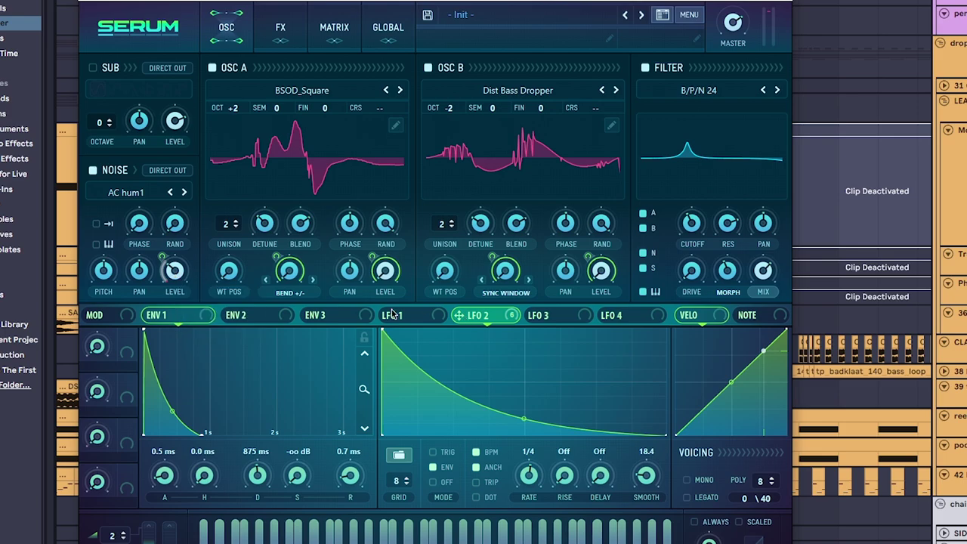
right_click(165, 272)
click(210, 279)
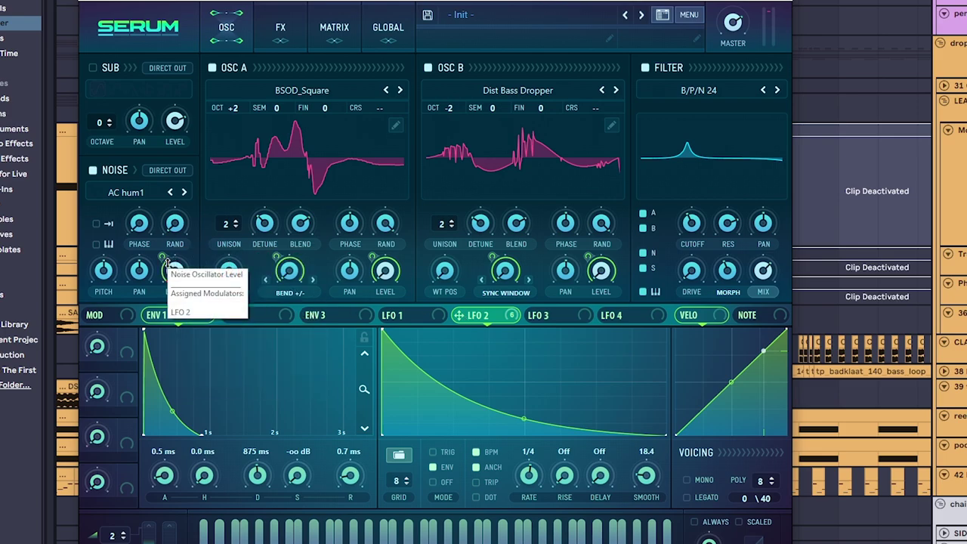
mouse_move(169, 266)
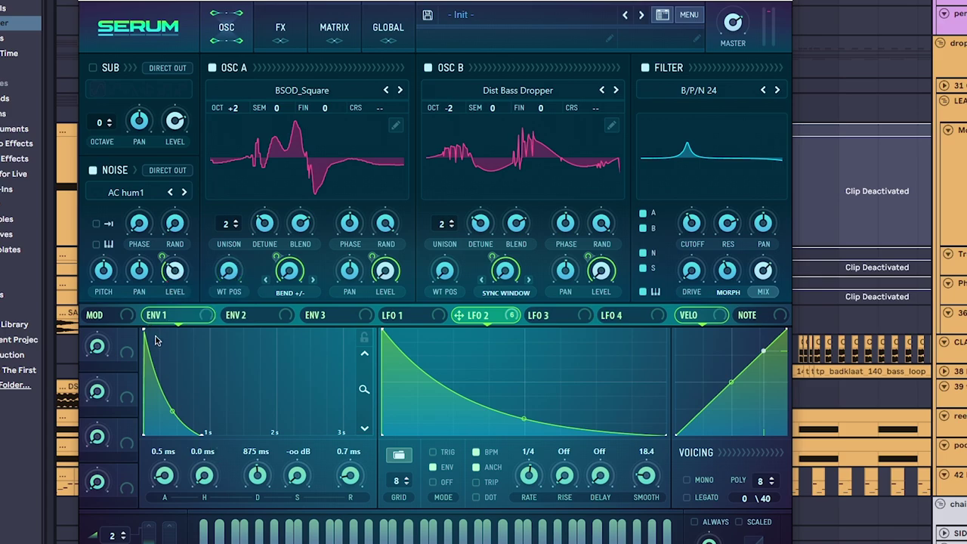
- Audition the lead and show the devices inside the JUST TURN THIS UP rack, expanding its OTT
key(space)
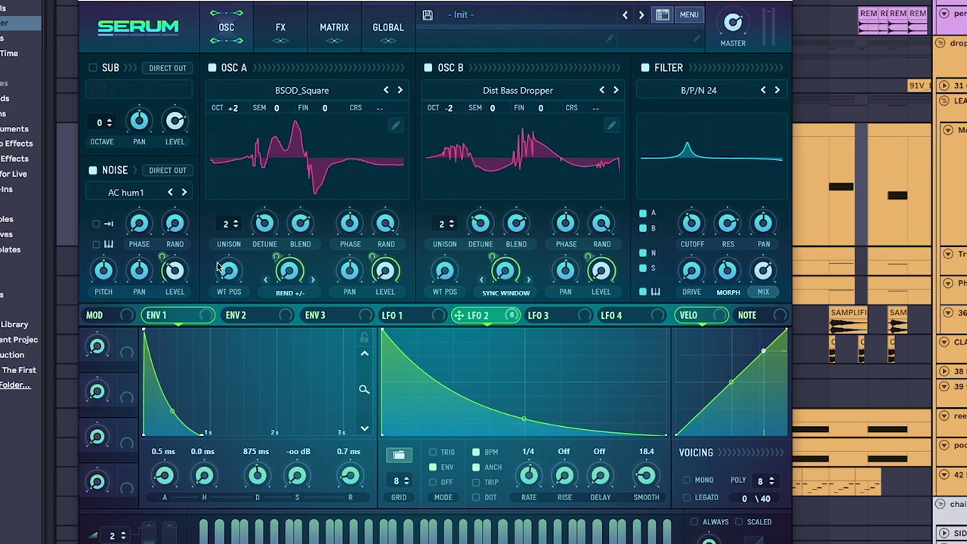
mouse_move(218, 268)
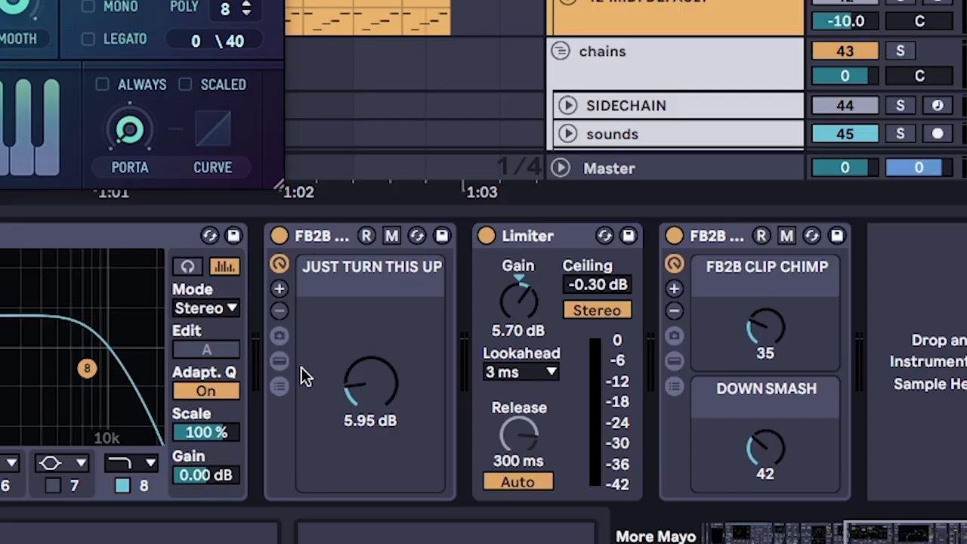
click(279, 363)
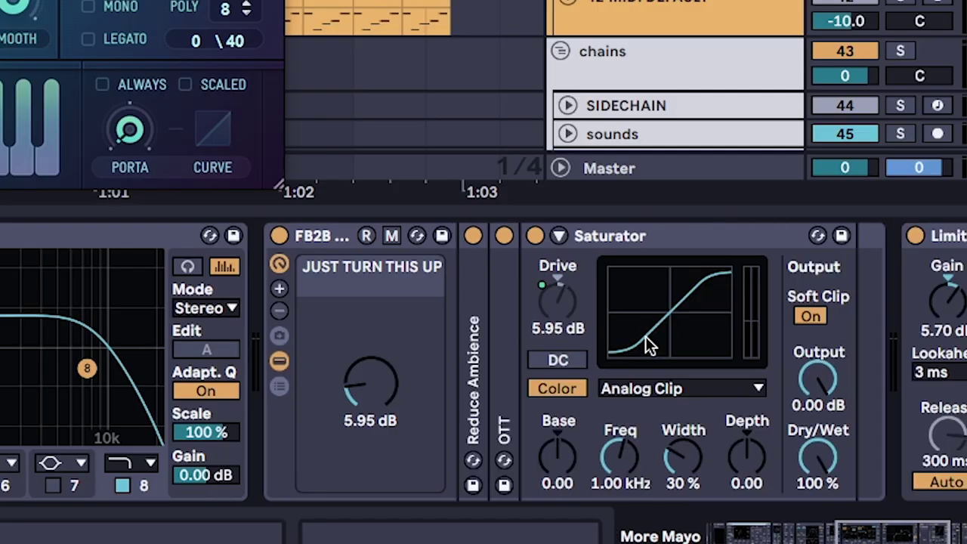
double_click(502, 355)
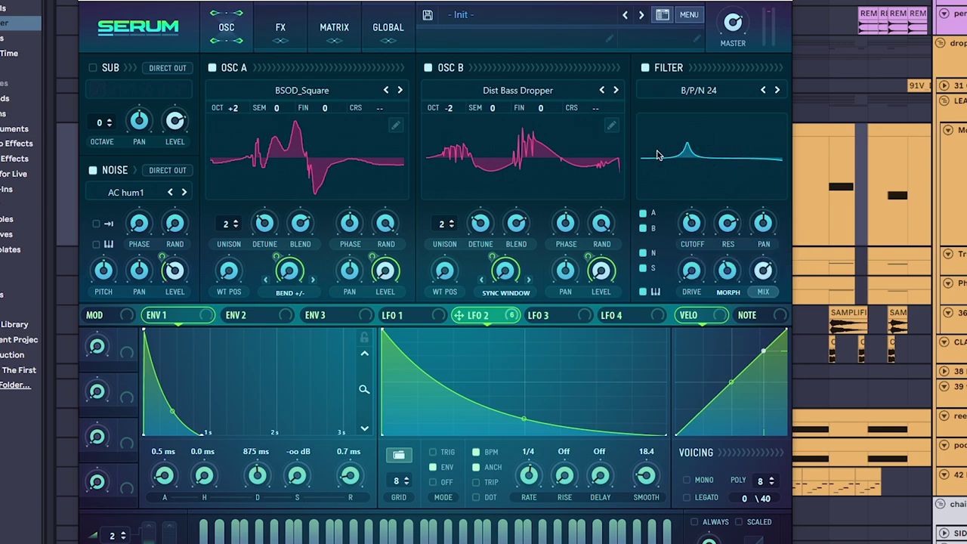
- Compare the lead with the B/P/N 24 filter bypassed and active, and toggle the filter's key tracking off and on
click(646, 69)
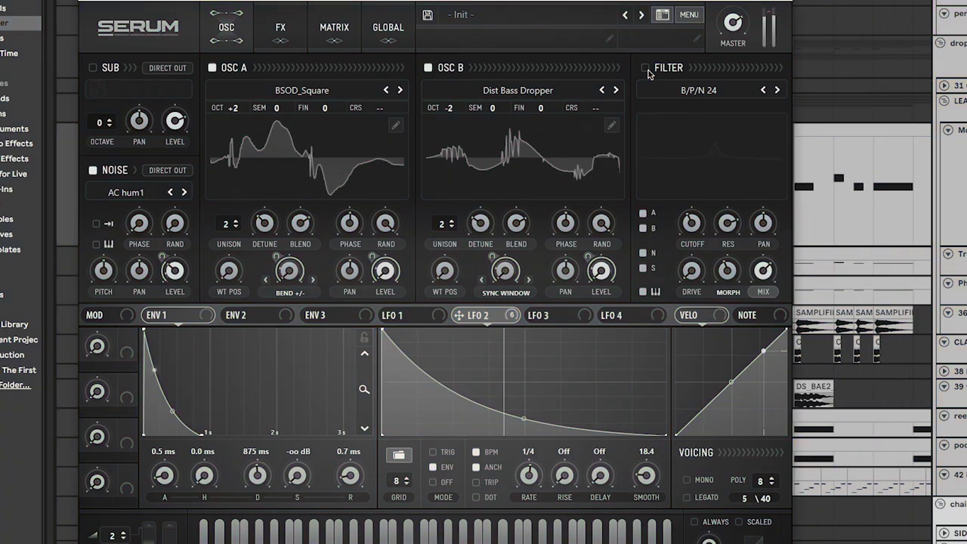
click(646, 68)
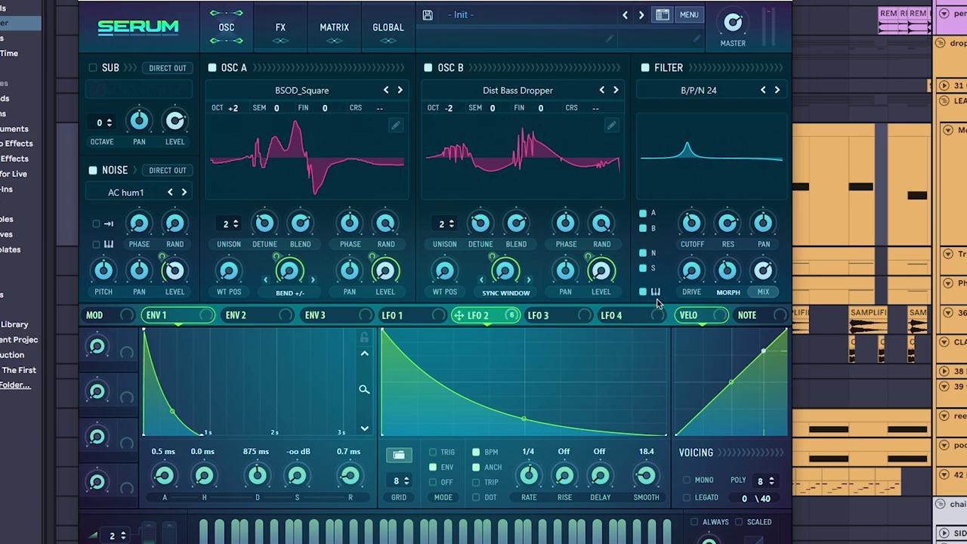
click(645, 293)
click(643, 293)
- Examine the effects chain and compare LFO 1 with LFO 2 to identify the FX filter cutoff's modulation source
drag(616, 4, 547, 11)
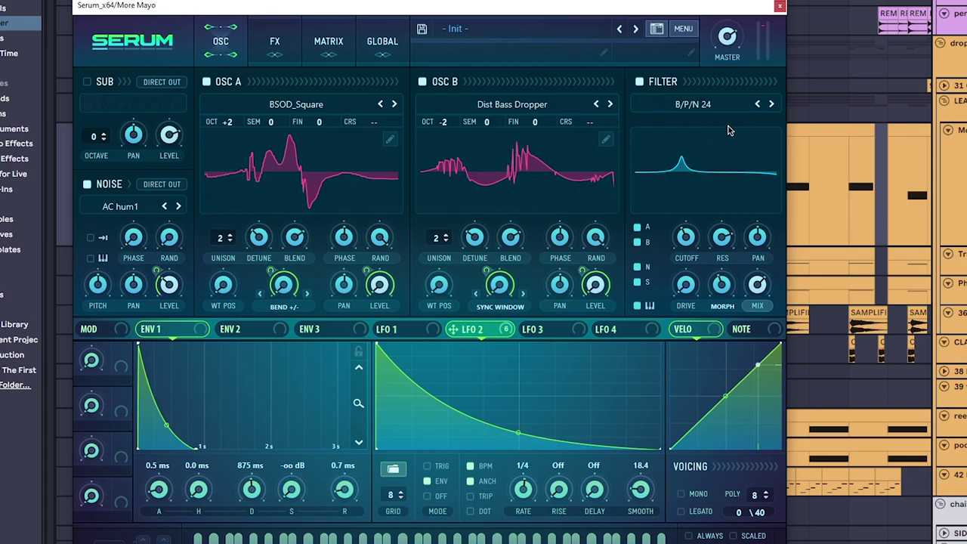
click(274, 41)
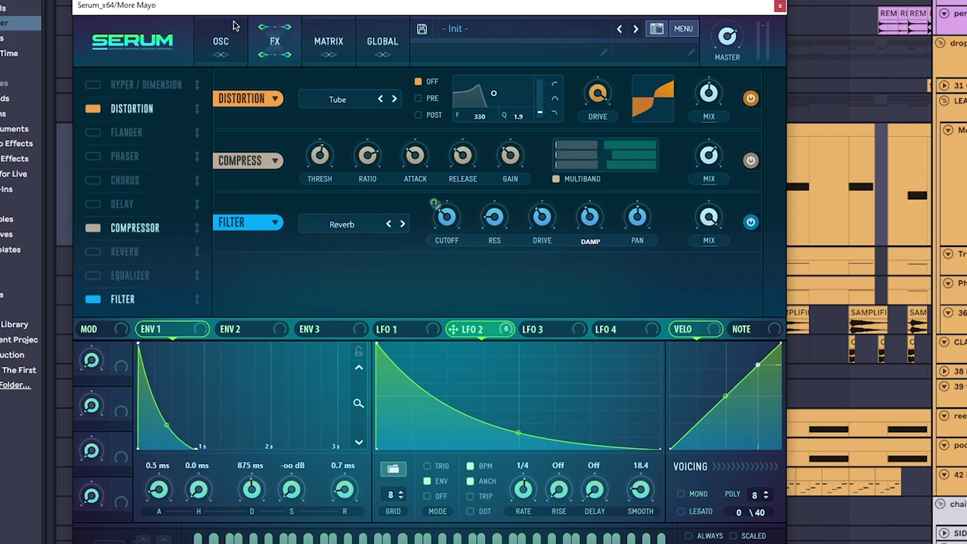
click(211, 46)
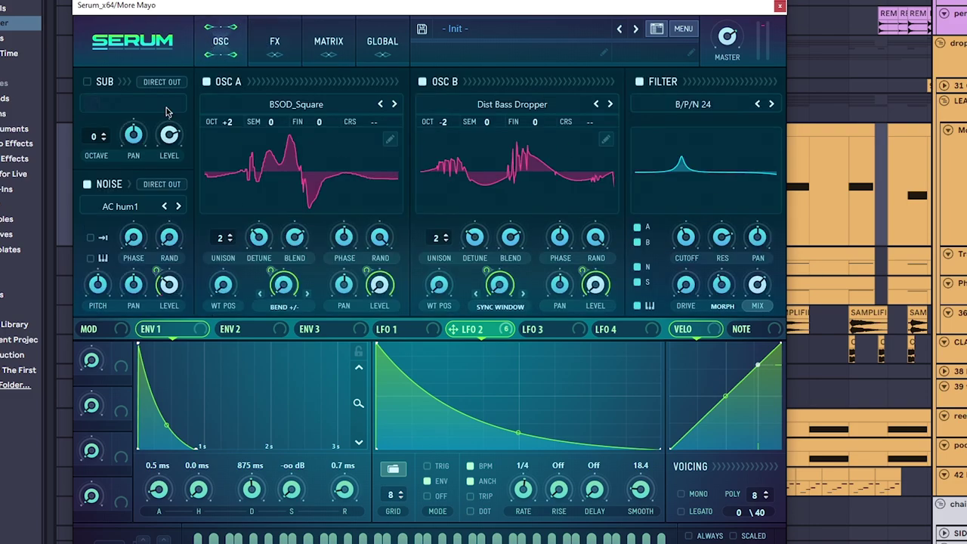
click(272, 53)
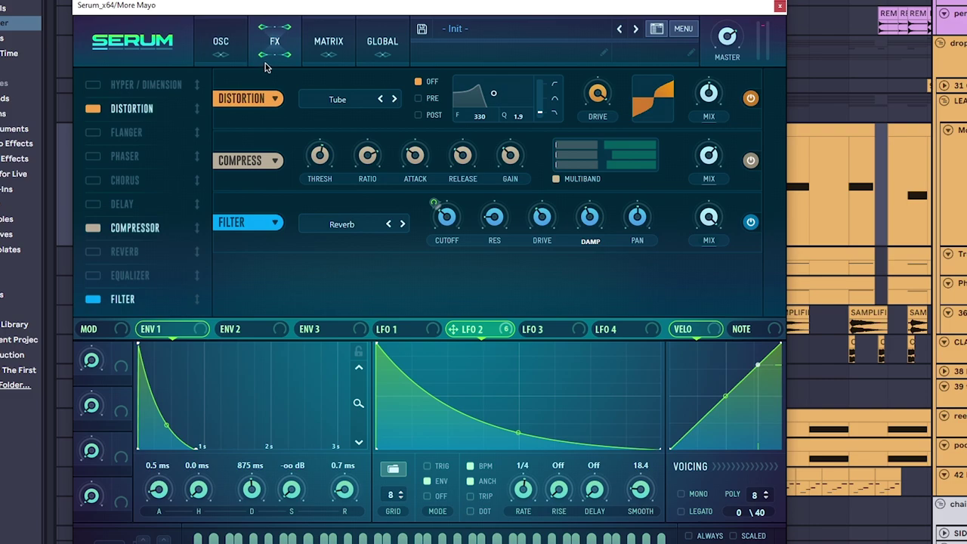
click(397, 330)
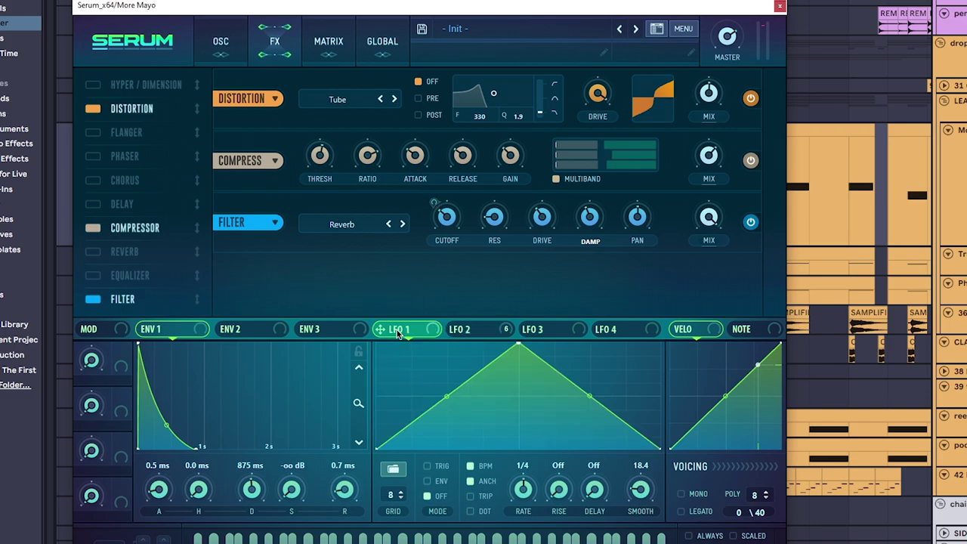
click(459, 330)
- Switch off the distortion, compressor and filter effects
click(89, 108)
click(93, 227)
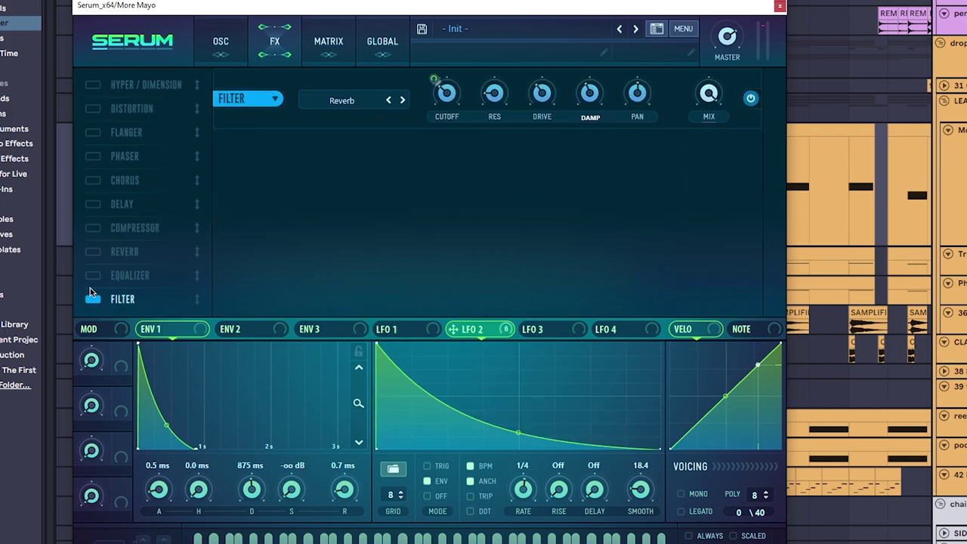
click(93, 299)
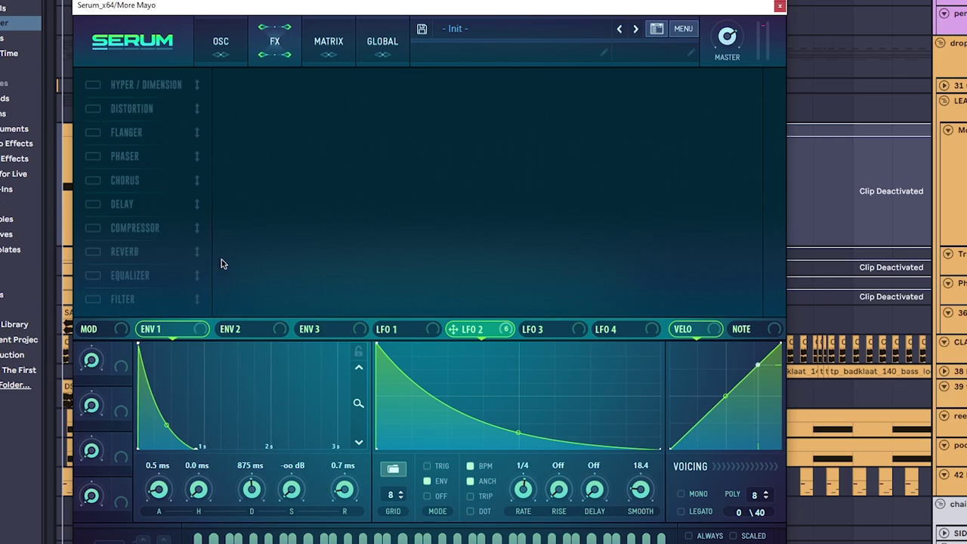
- Switch the Tube distortion and multiband compressor back on and audition the lead
click(93, 111)
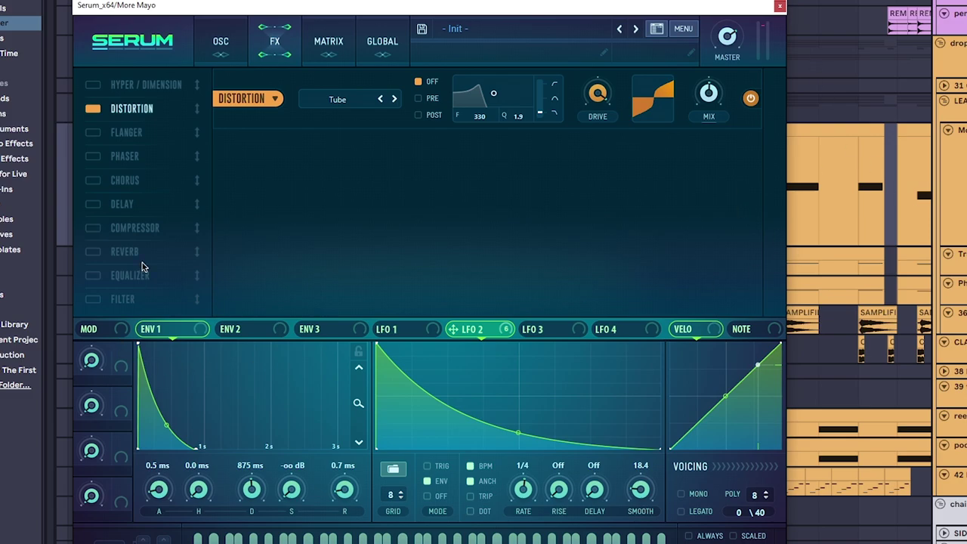
click(93, 229)
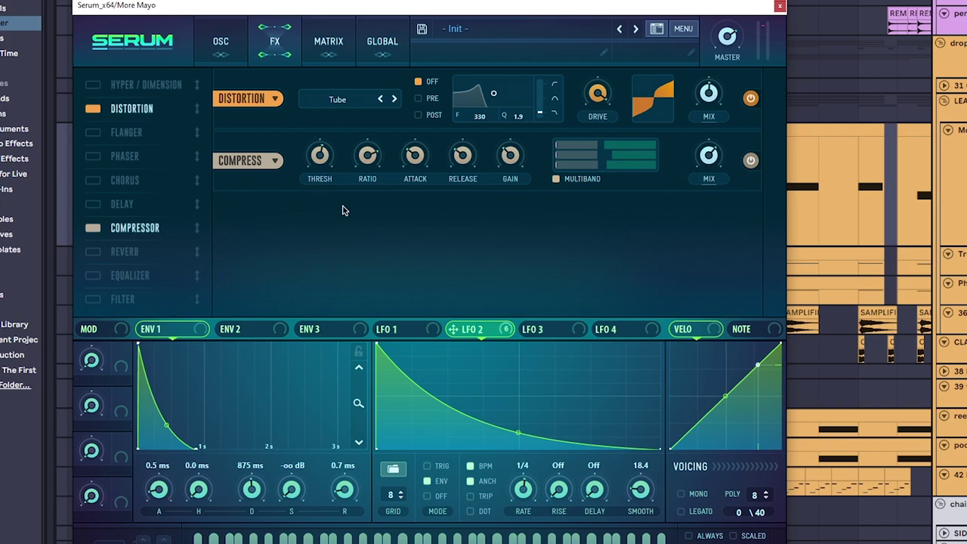
key(space)
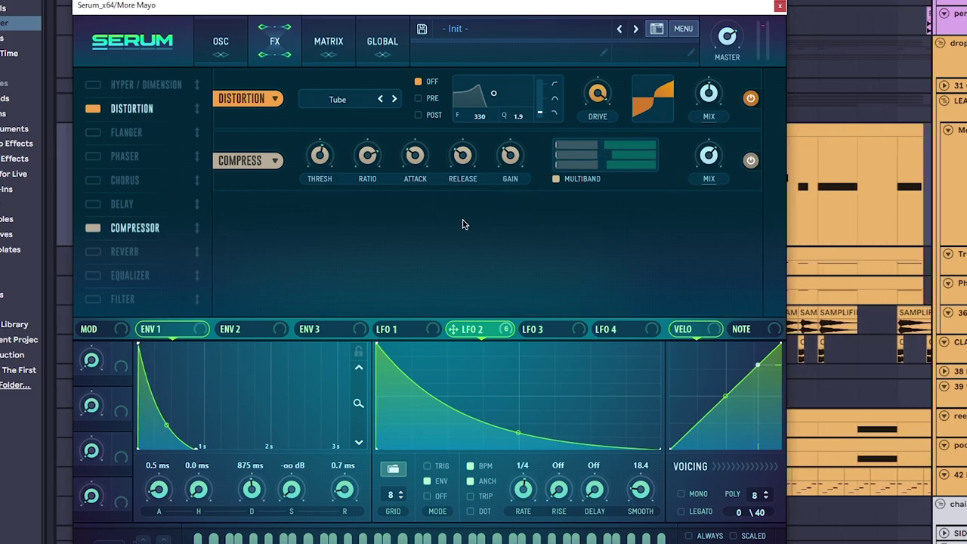
key(space)
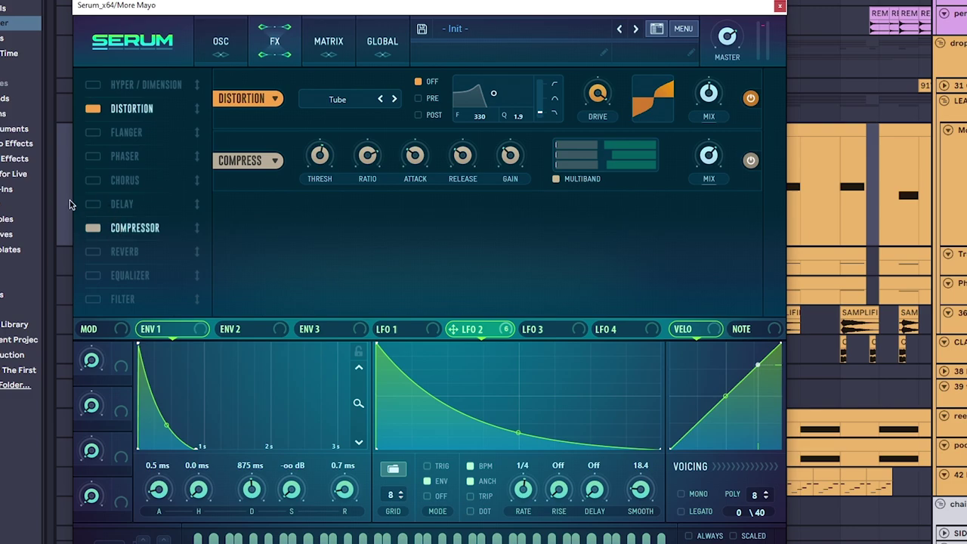
- Try adding the Hall reverb effect after the compressor and switch it off again
drag(175, 8, 166, 6)
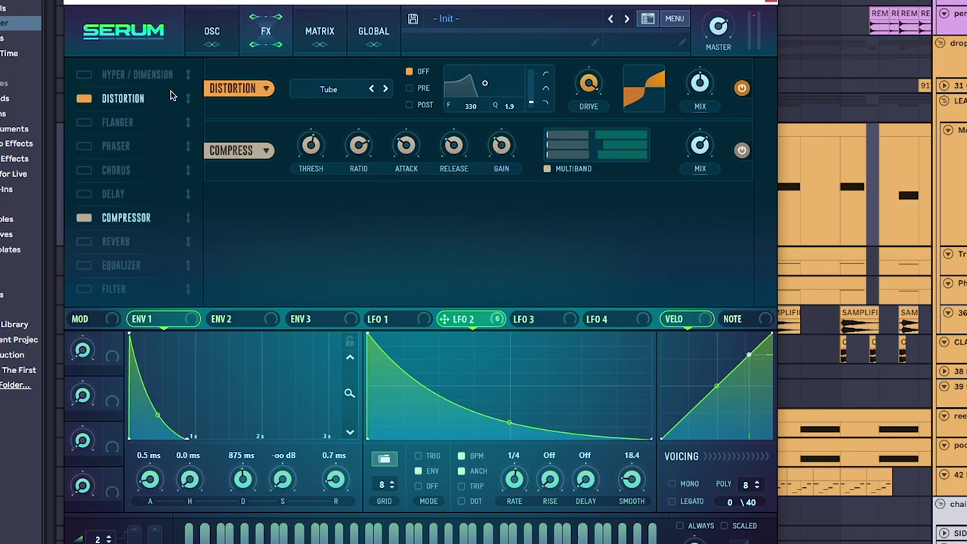
click(211, 31)
click(266, 31)
click(85, 241)
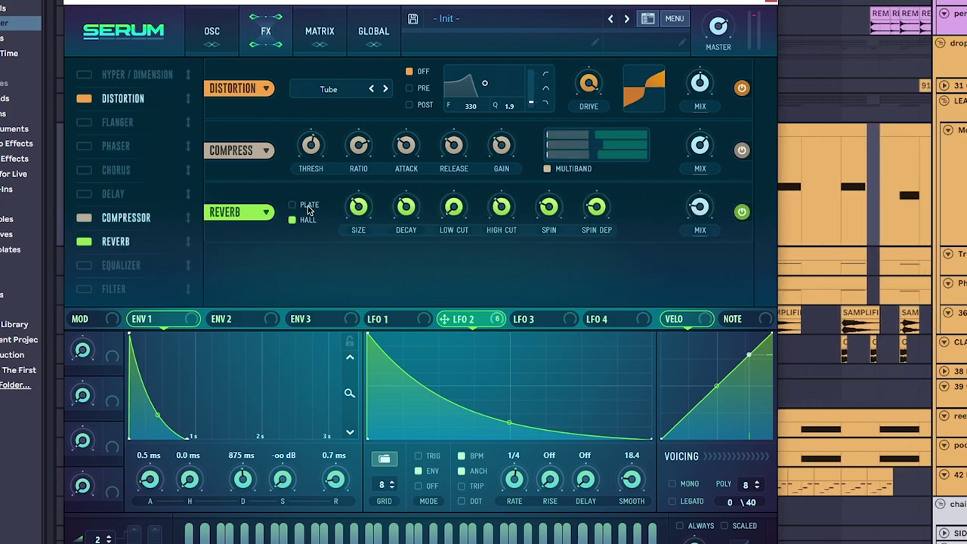
click(85, 242)
- Switch the Reverb-type FX filter back on and browse the oscillator filter's Misc types for comparison
click(84, 290)
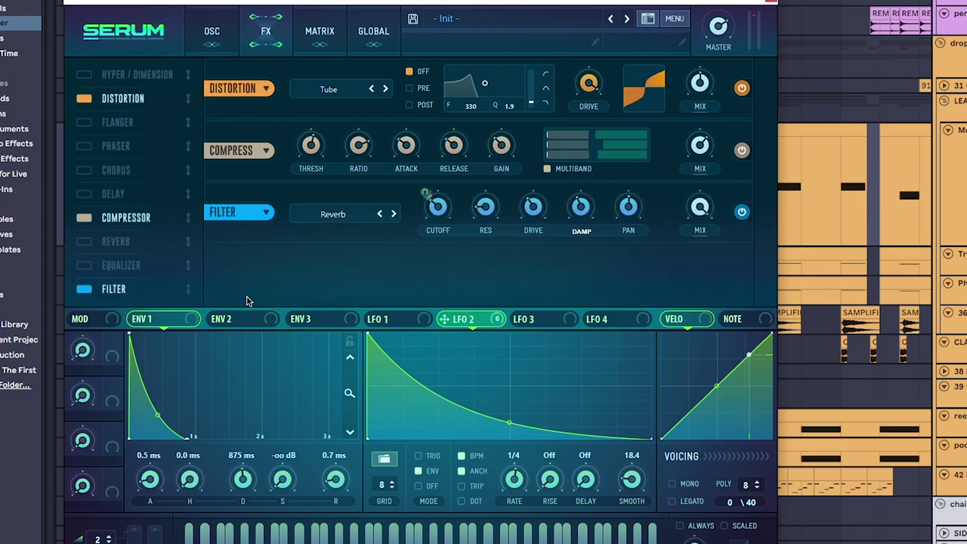
click(332, 213)
click(211, 31)
click(212, 31)
click(680, 93)
mouse_move(675, 155)
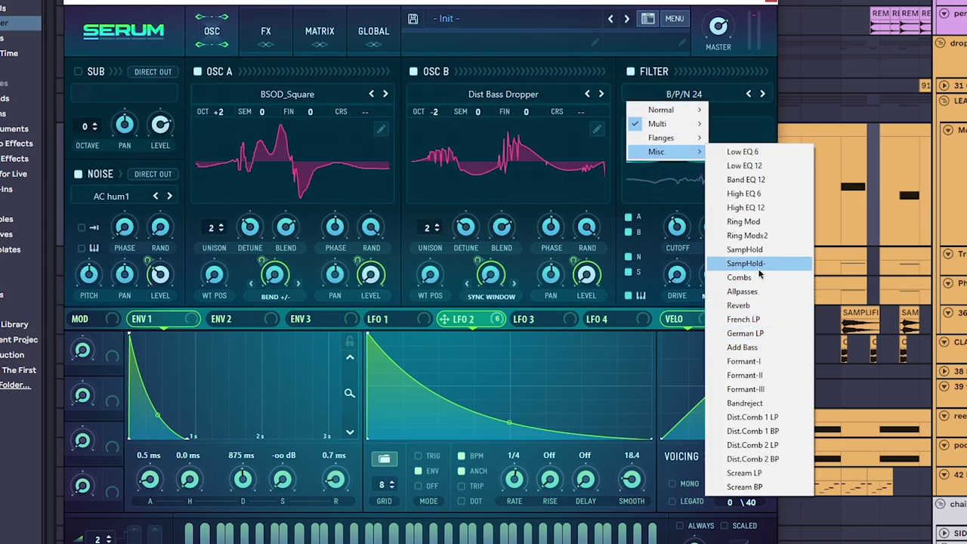
click(269, 33)
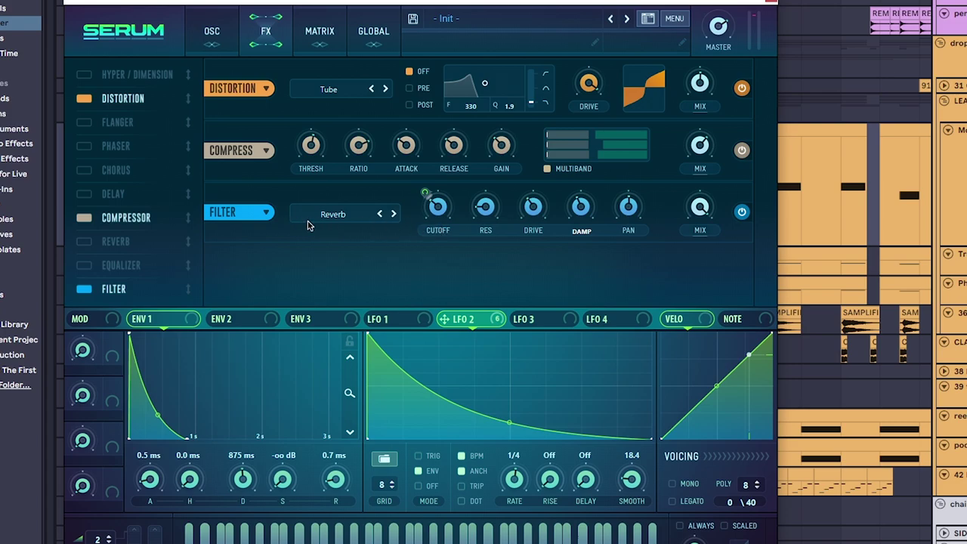
- Vary the FX filter's mix during playback and check which modulator is assigned to its cutoff
key(space)
drag(698, 211, 690, 274)
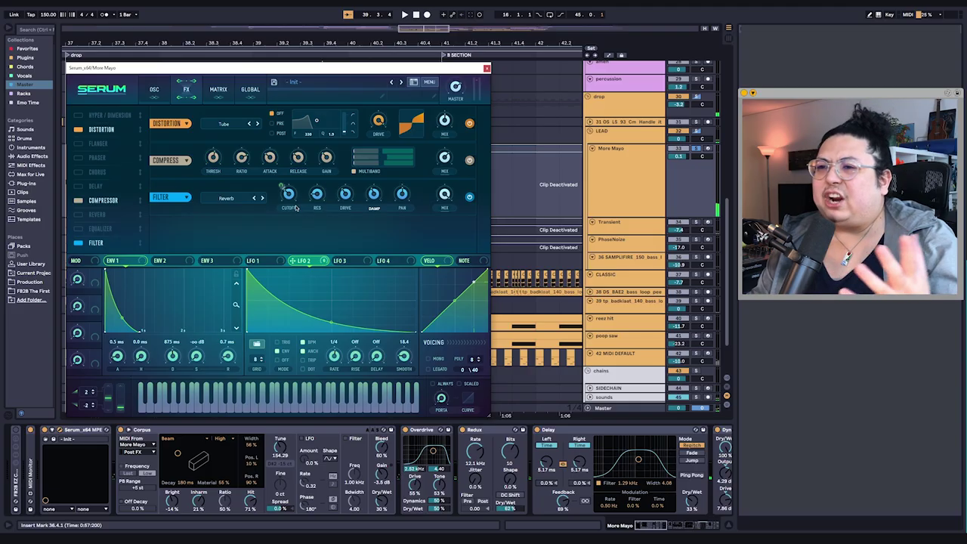
right_click(290, 198)
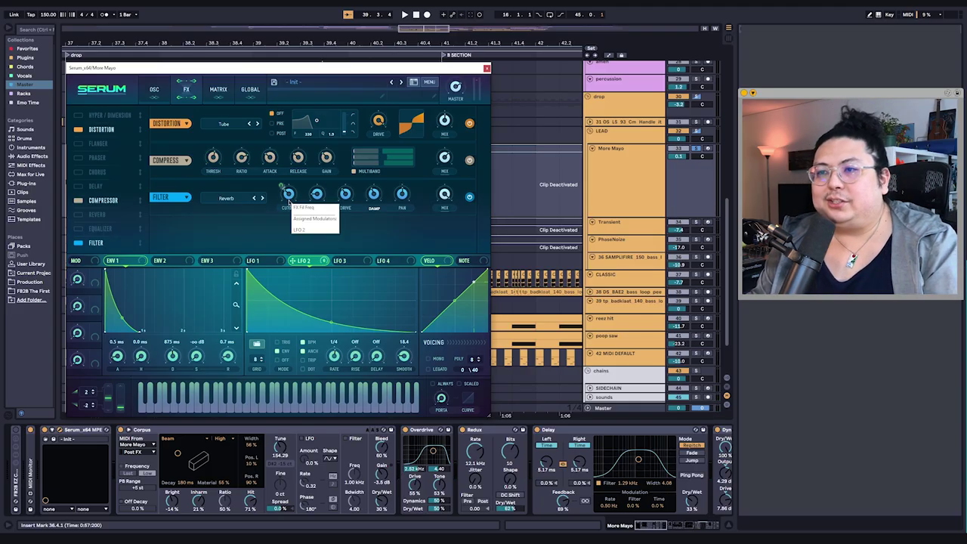
- Sweep the FX filter's cutoff frequency during playback to audition the Reverb filter's tone
key(space)
drag(289, 200, 289, 196)
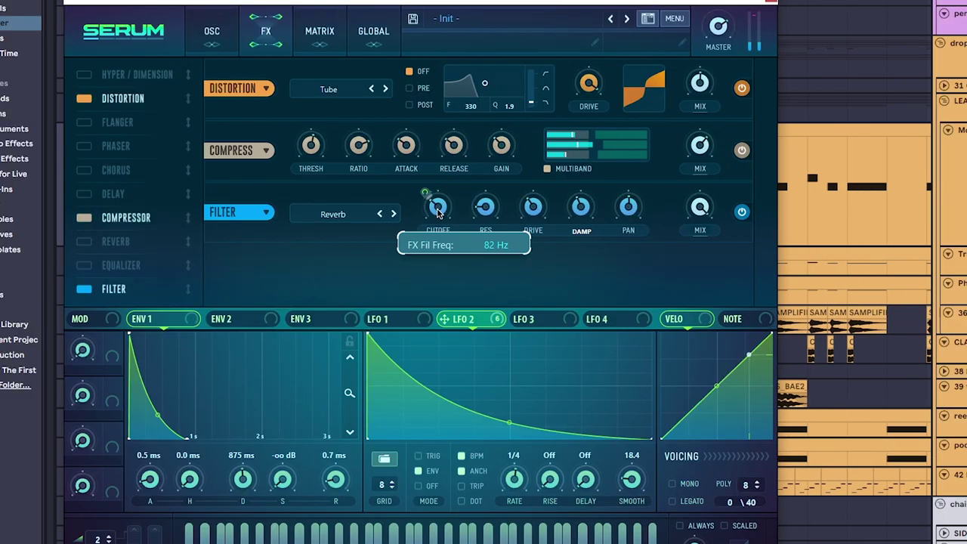
mouse_move(437, 214)
mouse_down()
mouse_move(440, 227)
mouse_move(444, 205)
mouse_move(446, 223)
mouse_up()
key(space)
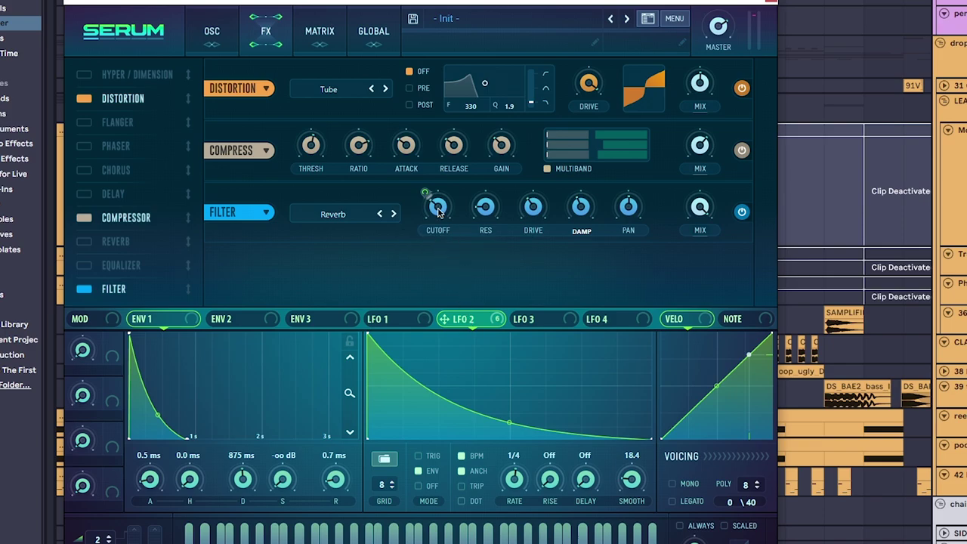
- Bring up the FX filter cutoff's modulator options and audition the lead while adjusting the filter's wet/dry mix
right_click(438, 208)
click(501, 219)
key(space)
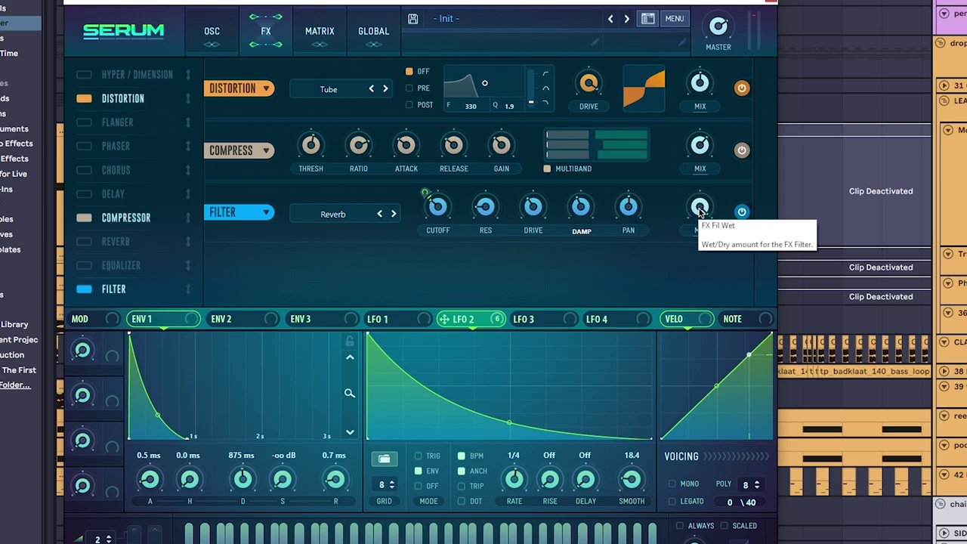
mouse_move(700, 212)
mouse_down()
mouse_move(710, 278)
mouse_move(703, 213)
mouse_up()
key(space)
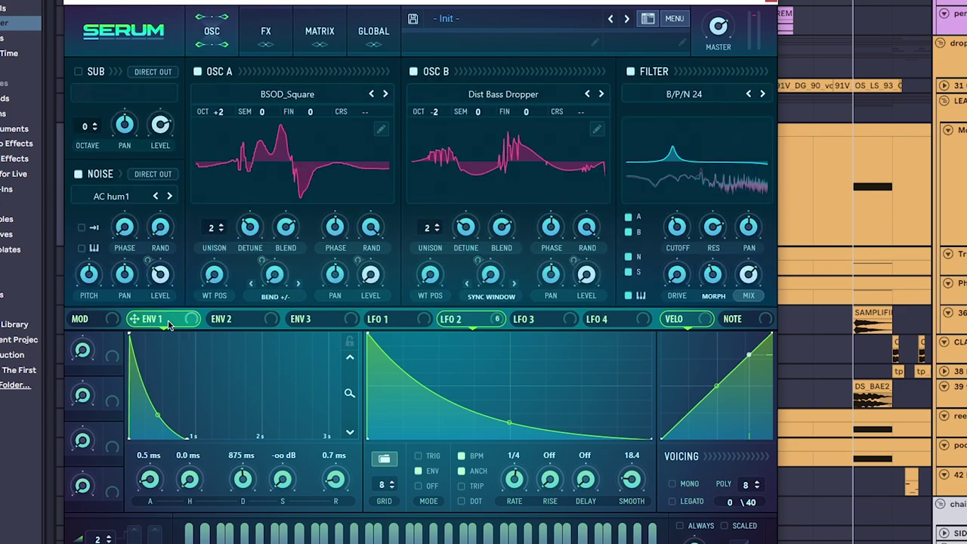
- Show LFO 2's destinations on the oscillators and FX filter, and look through the lead's device chain from Corpus to EQ Eight
click(463, 326)
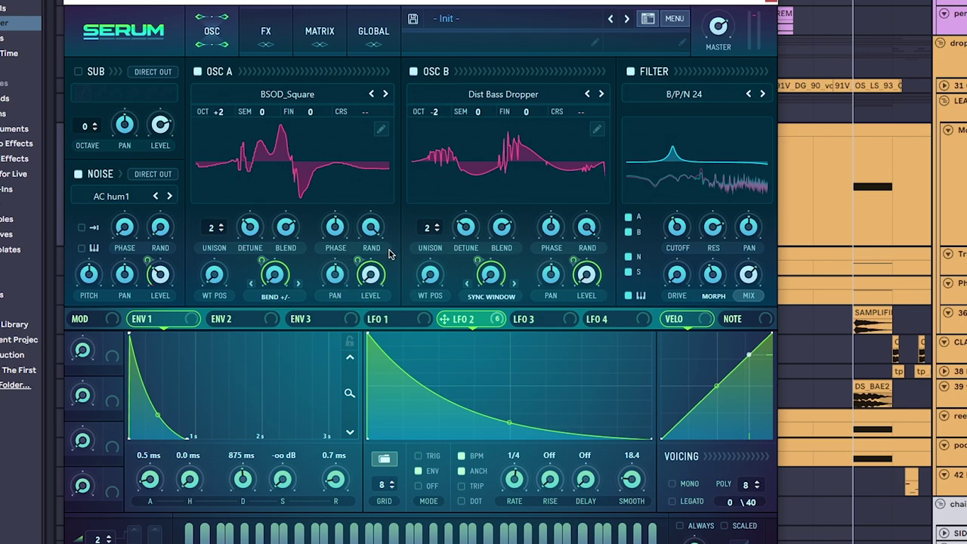
click(269, 47)
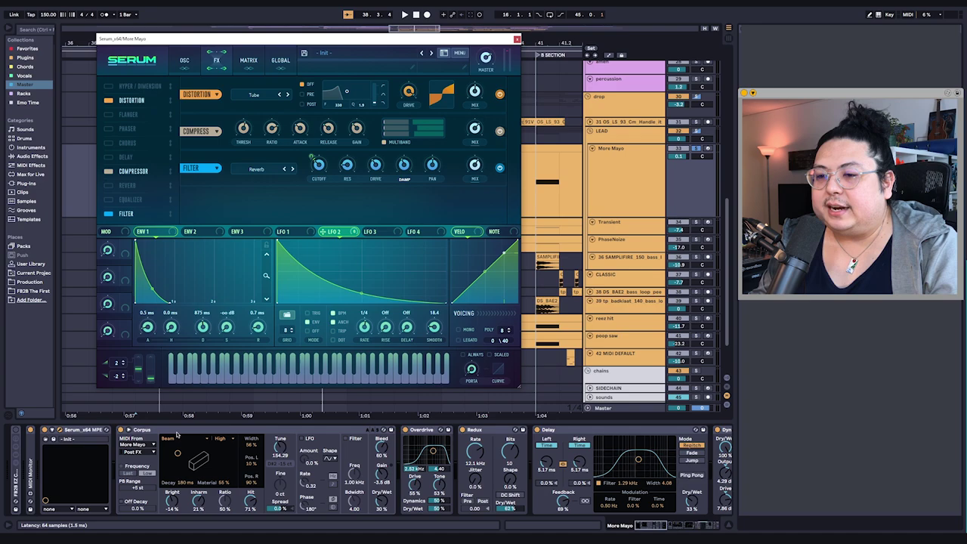
click(177, 434)
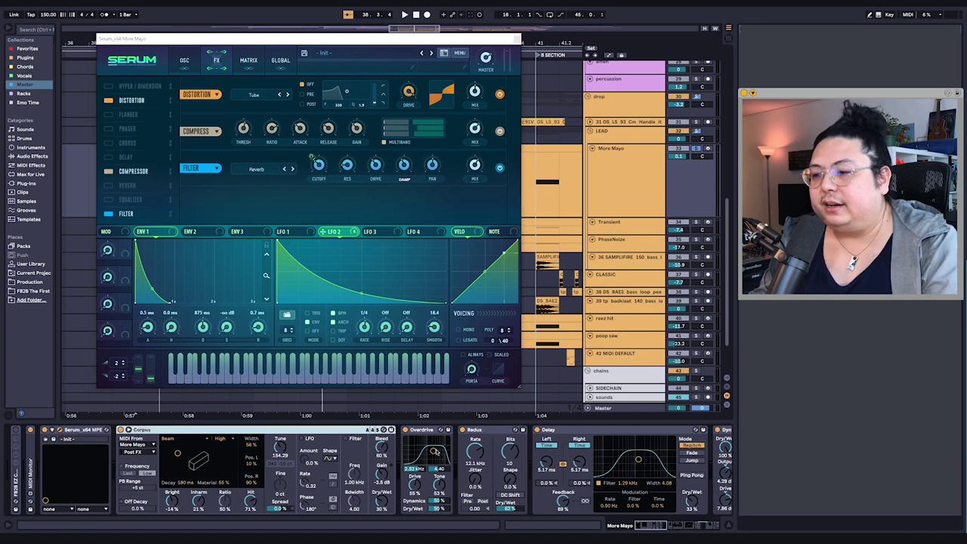
scroll(528, 468, right, 4)
scroll(529, 469, right, 8)
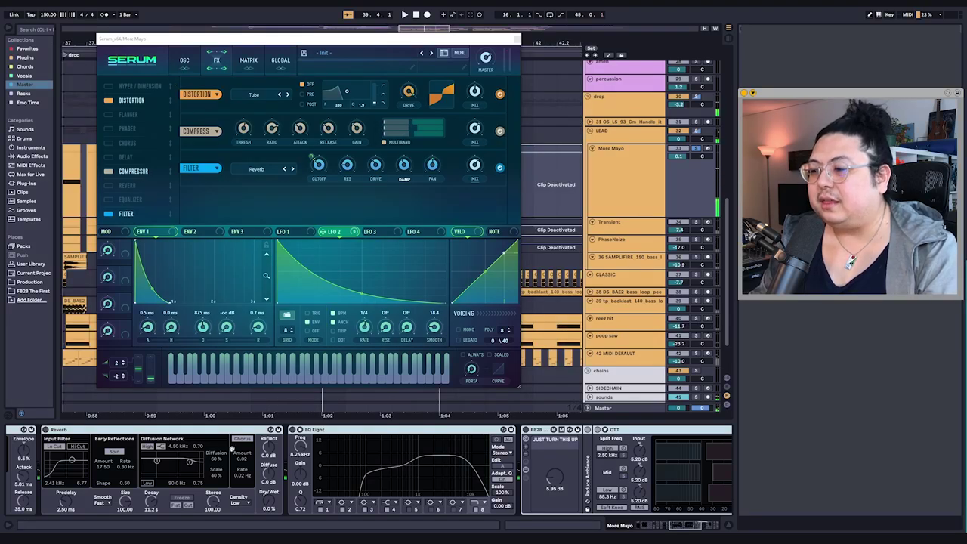
scroll(169, 464, left, 1)
- Reactivate the JUST TURN THIS UP rack after EQ Eight and view its OTT and Saturator
click(373, 427)
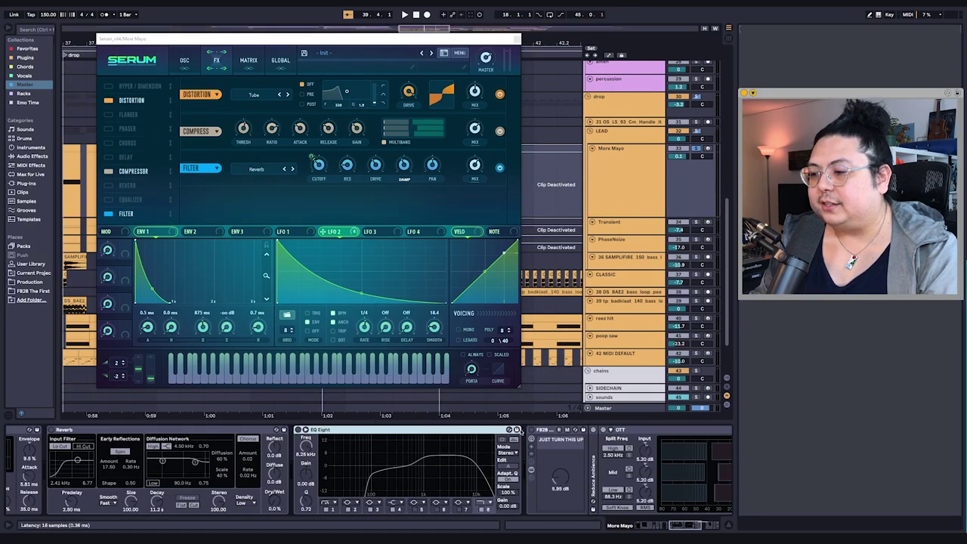
click(532, 430)
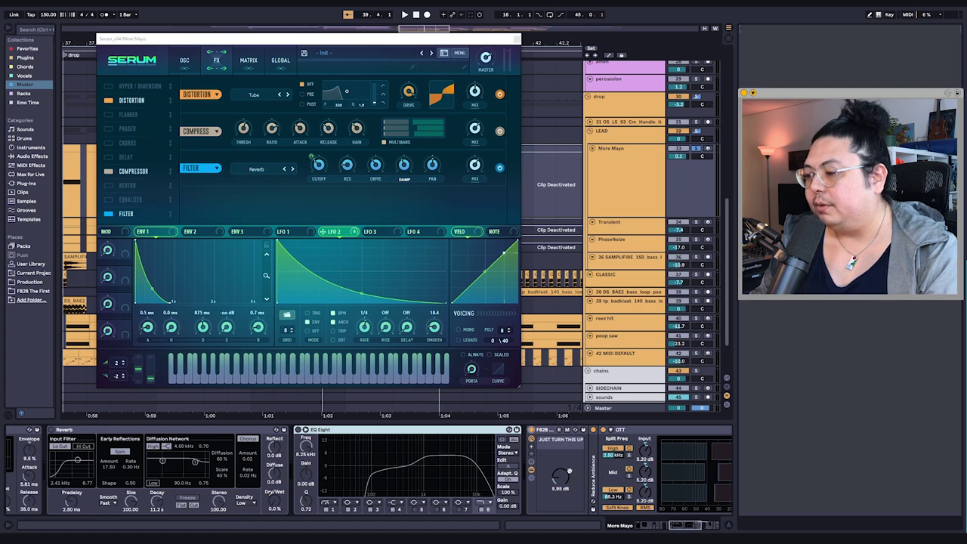
scroll(569, 471, right, 5)
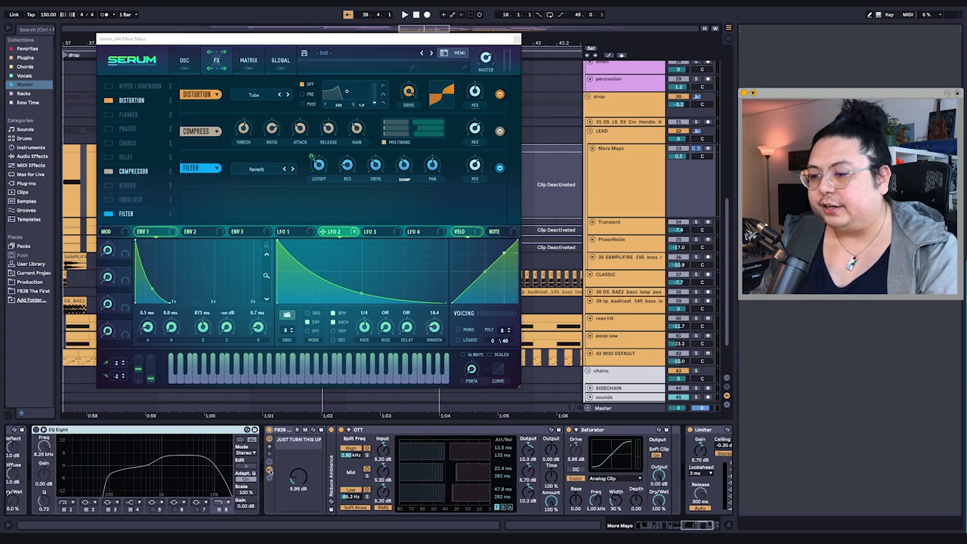
- Return to Corpus in the lead's device chain, pick the Beam resonator type, and show its MIDI From source choices
scroll(269, 470, left, 5)
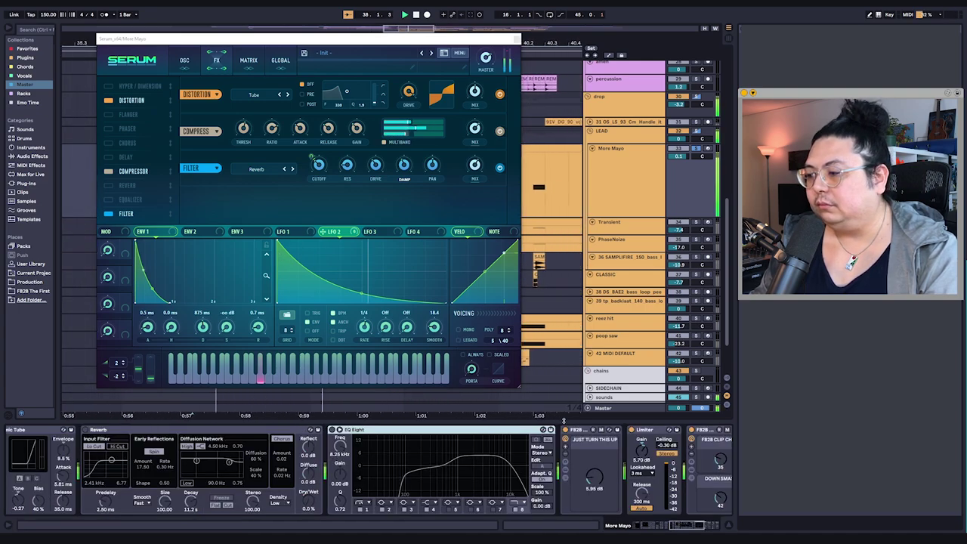
scroll(169, 433, left, 10)
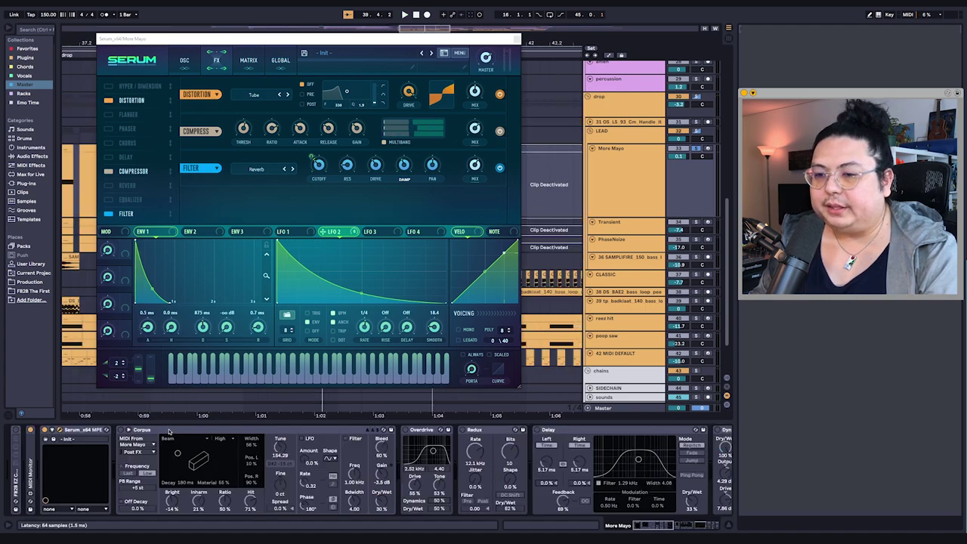
click(169, 432)
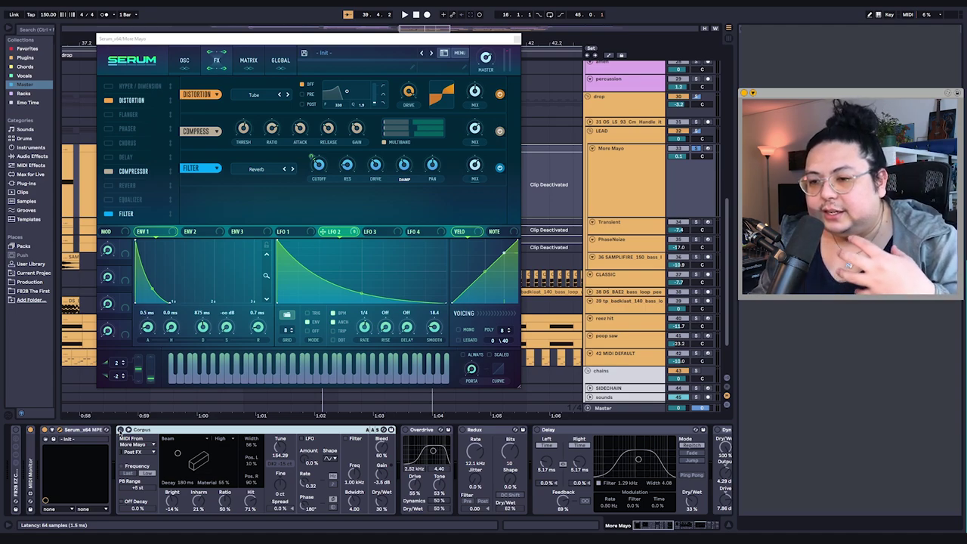
click(167, 439)
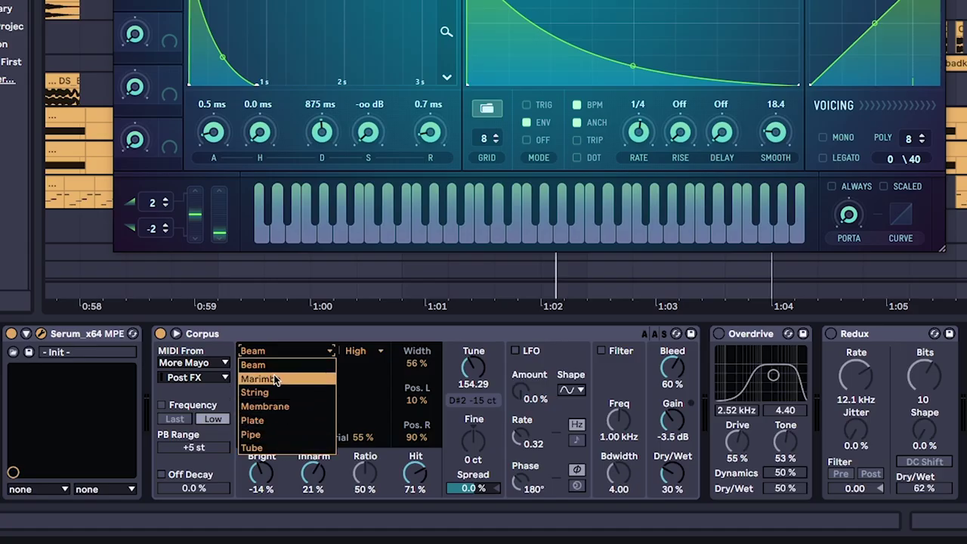
click(261, 365)
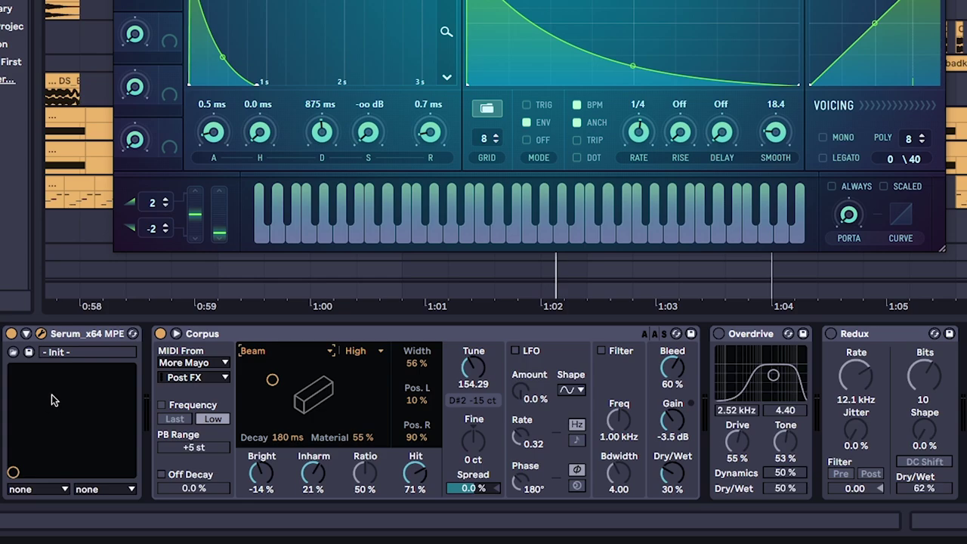
key(space)
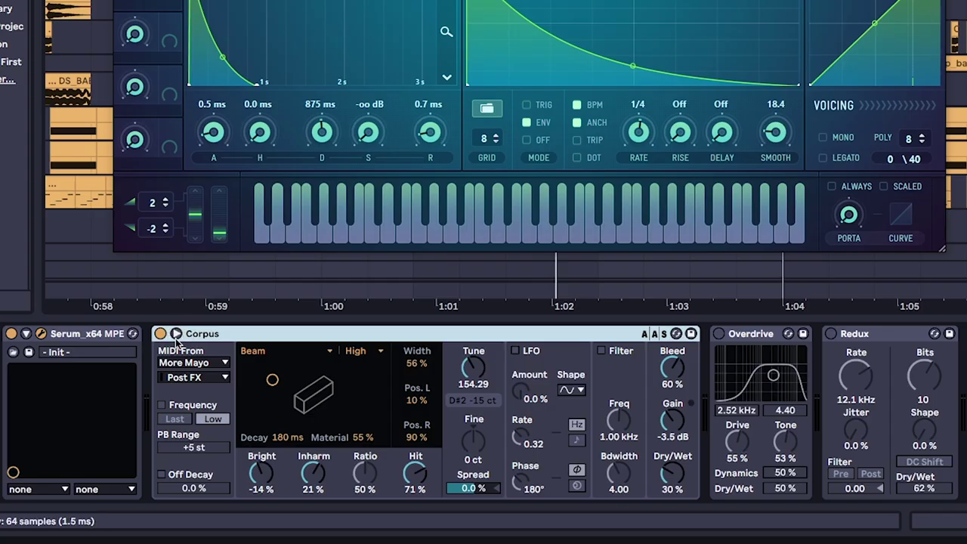
click(143, 443)
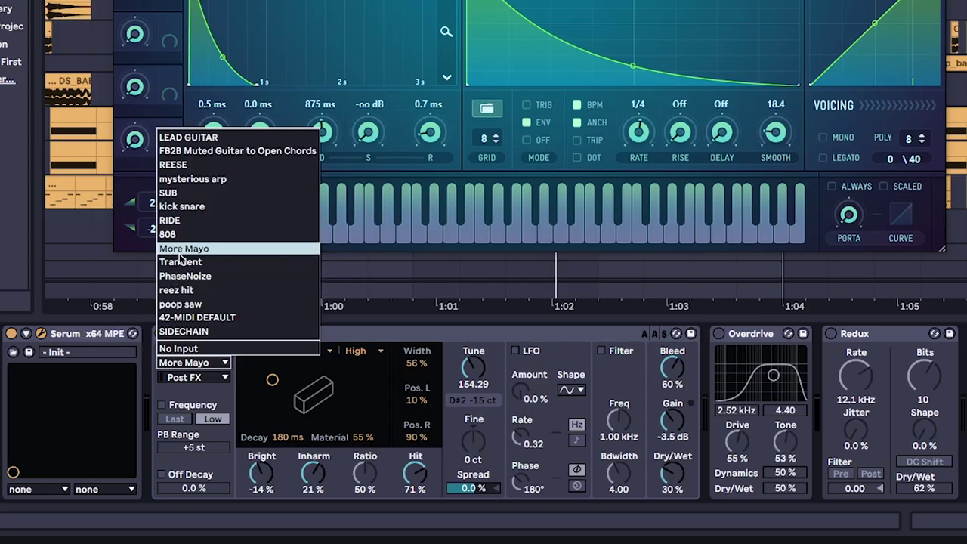
- Activate Overdrive and Redux after Corpus, playing the drop to audition the lead
click(408, 333)
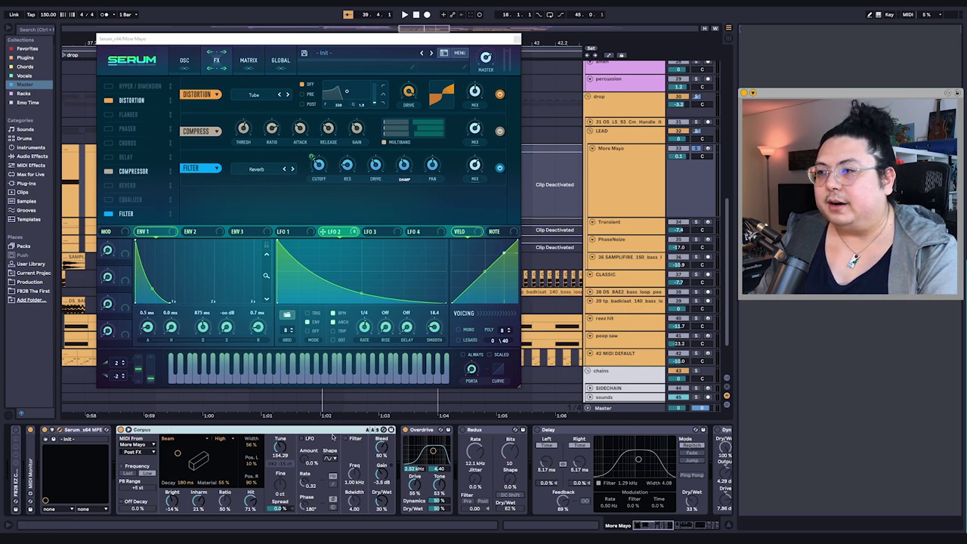
key(space)
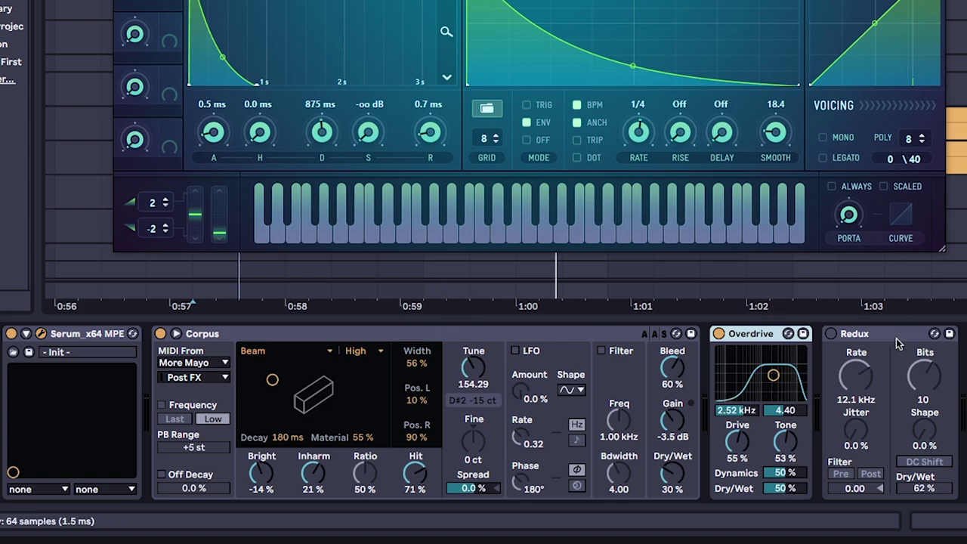
click(831, 334)
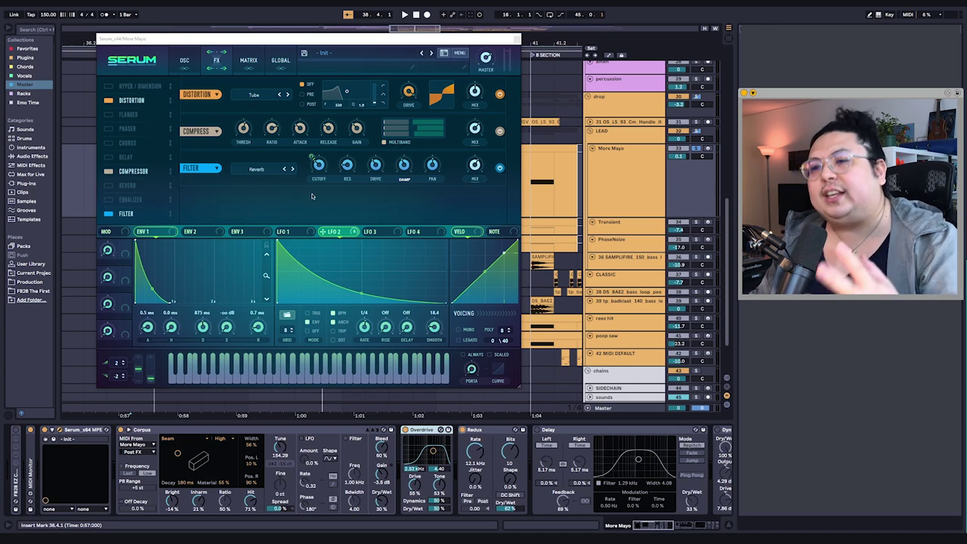
- Activate the Delay after Redux, audition the lead, and switch the delay times to Sync and back to Time
scroll(415, 472, right, 3)
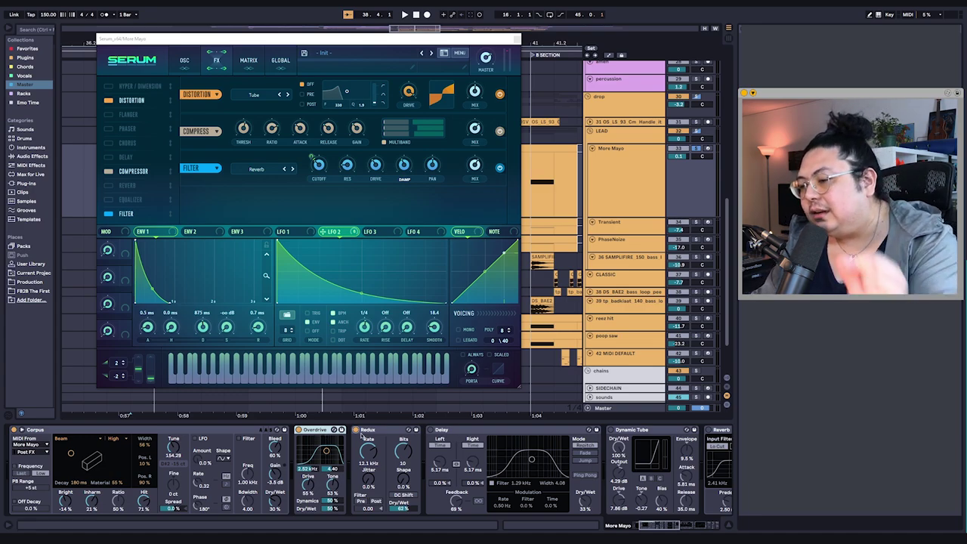
scroll(403, 438, right, 3)
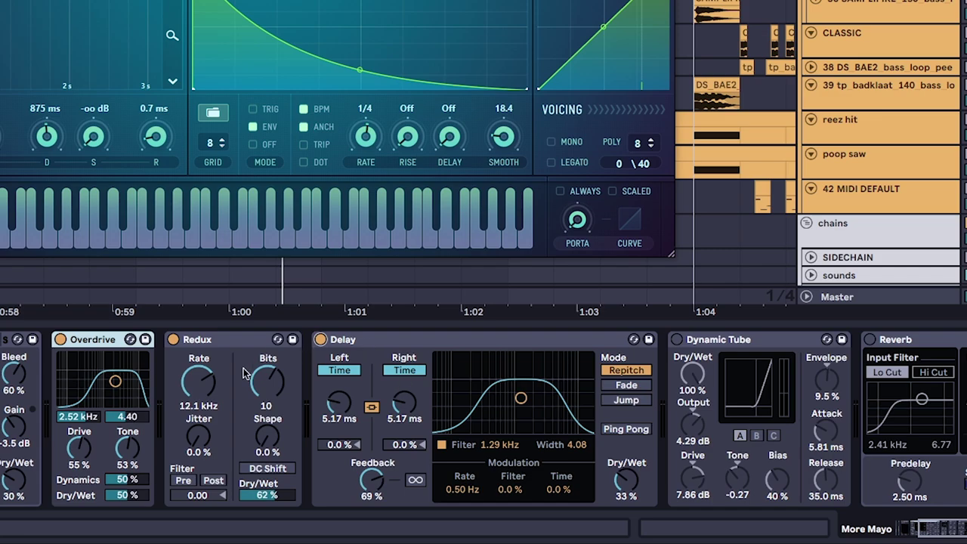
key(space)
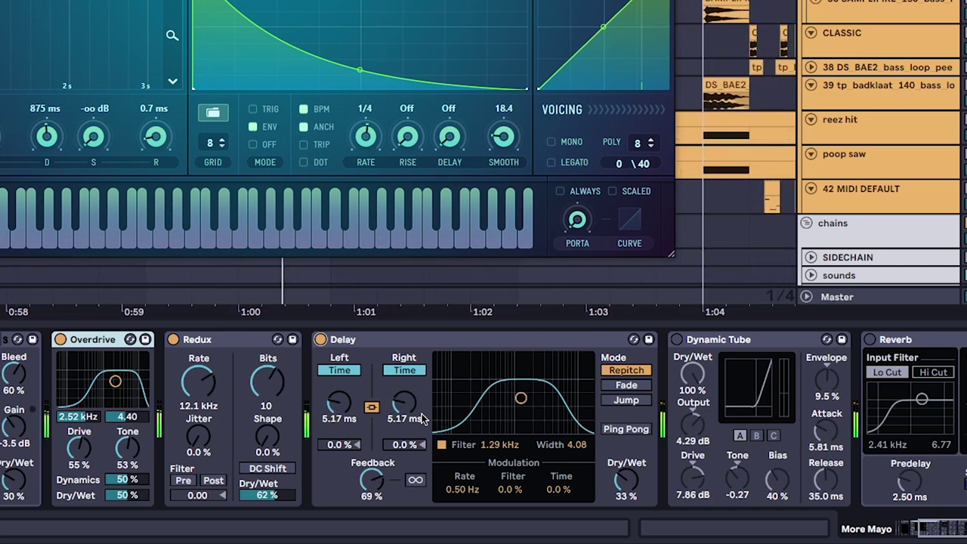
click(339, 372)
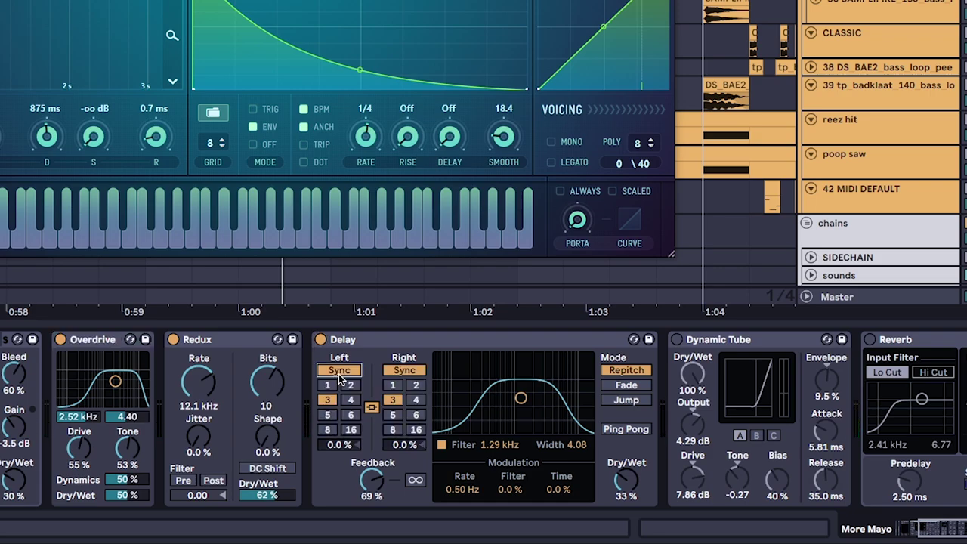
click(340, 372)
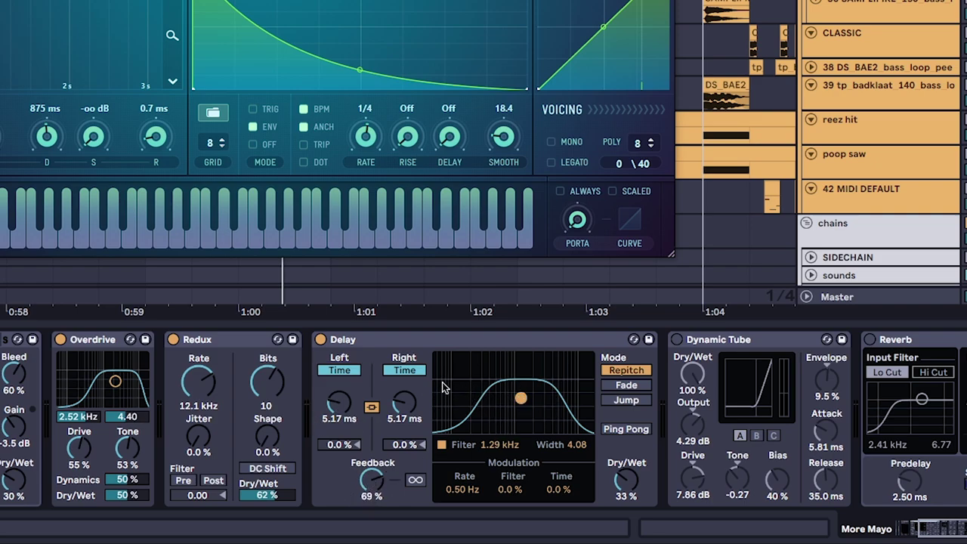
- Move the Delay's filter up to 5.39 kHz for auditioning, and bring it back to 1.29 kHz with a width of 3.52
drag(521, 403, 557, 404)
key(space)
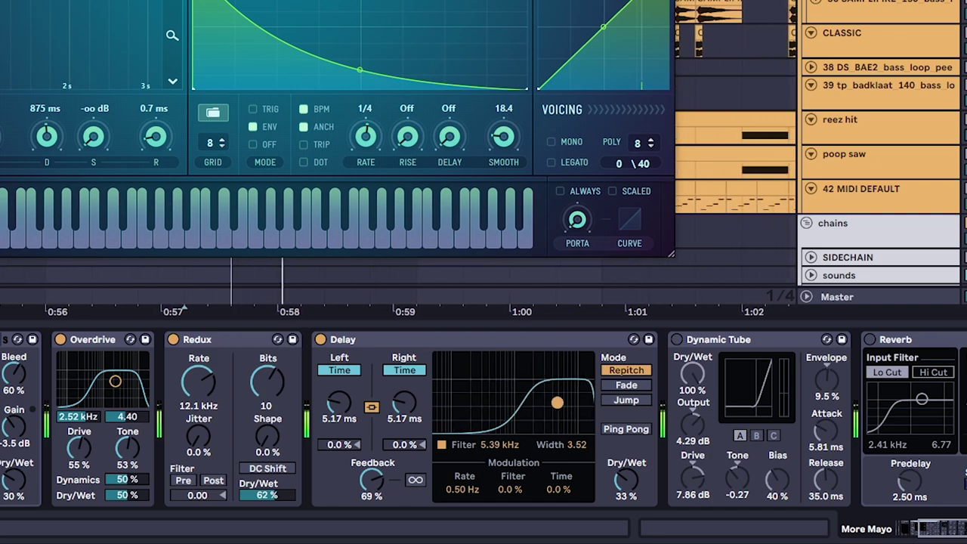
drag(558, 402, 521, 403)
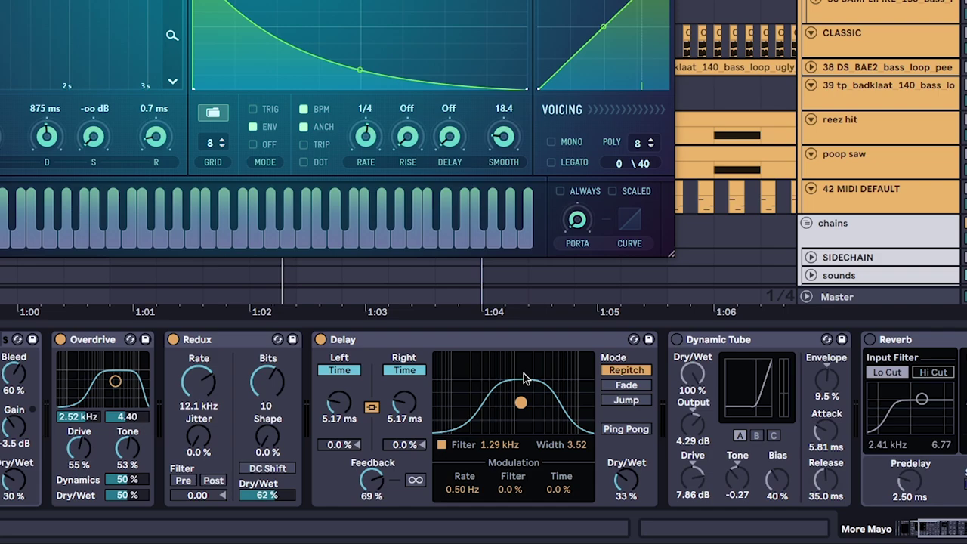
- Activate Dynamic Tube and audition the lead through it, and activate the Reverb that follows it
scroll(524, 373, right, 5)
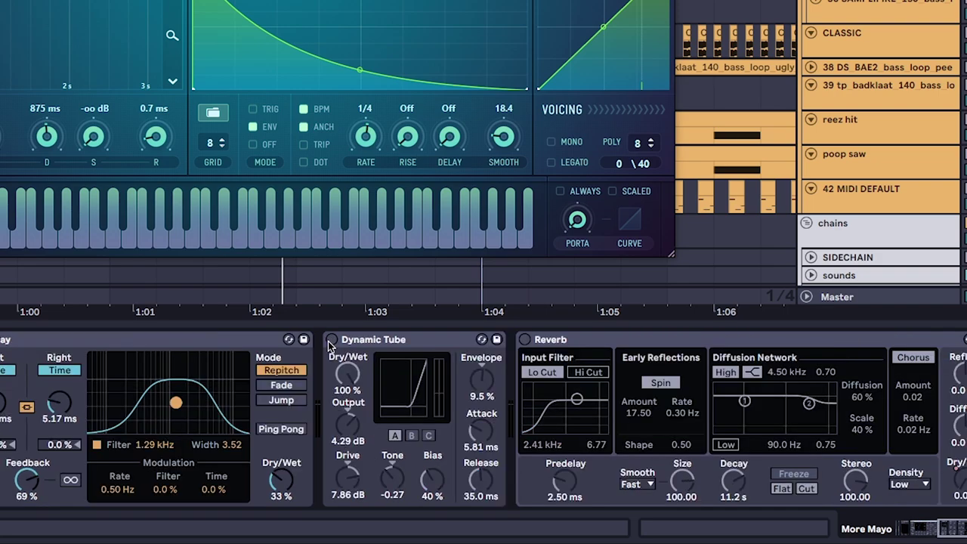
click(331, 341)
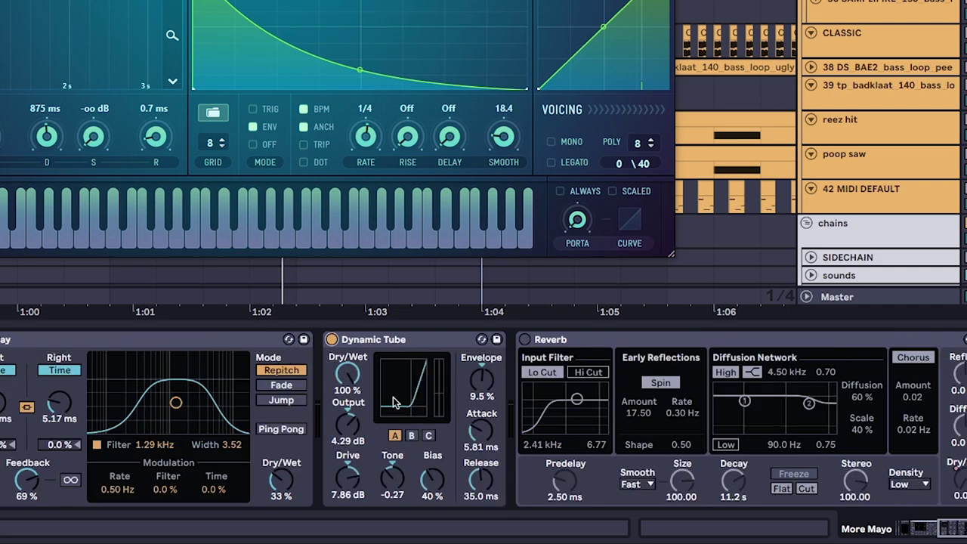
click(373, 339)
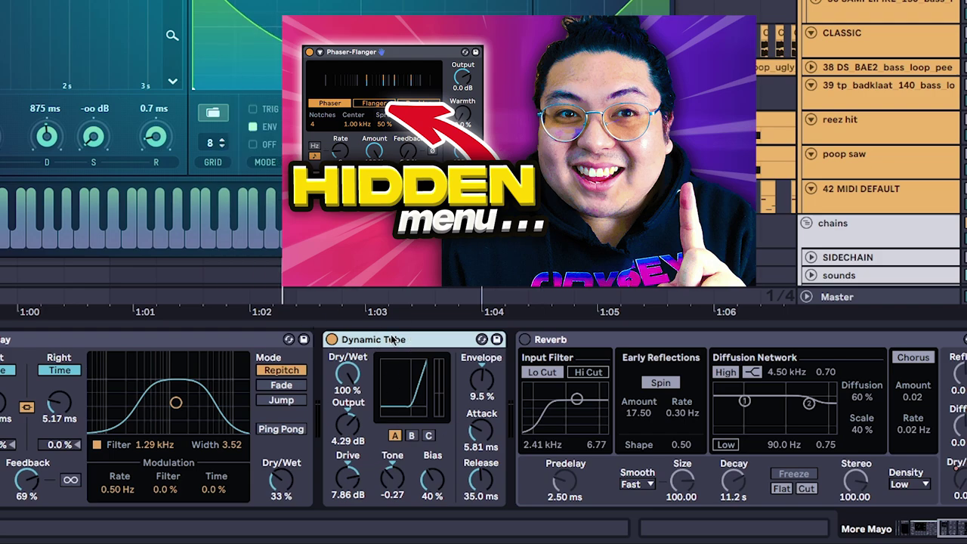
key(space)
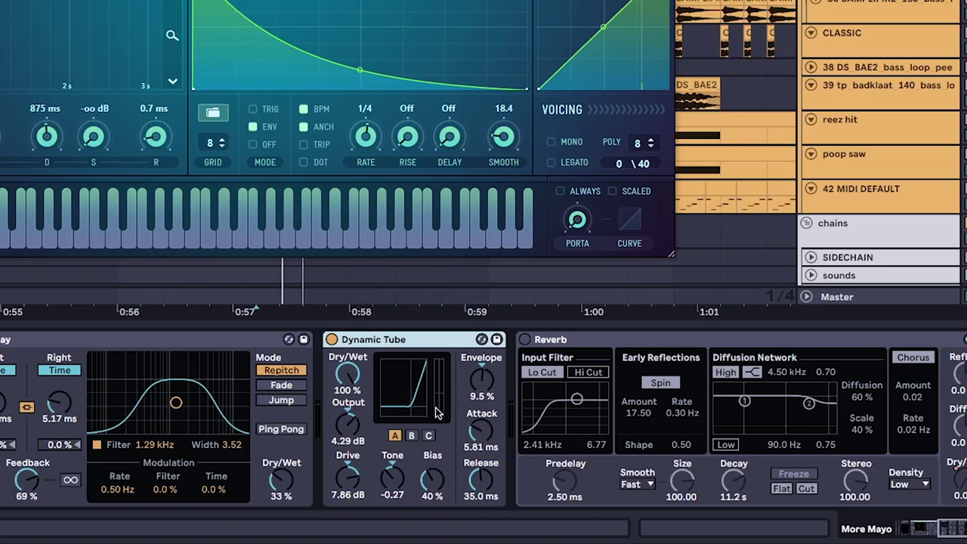
click(331, 340)
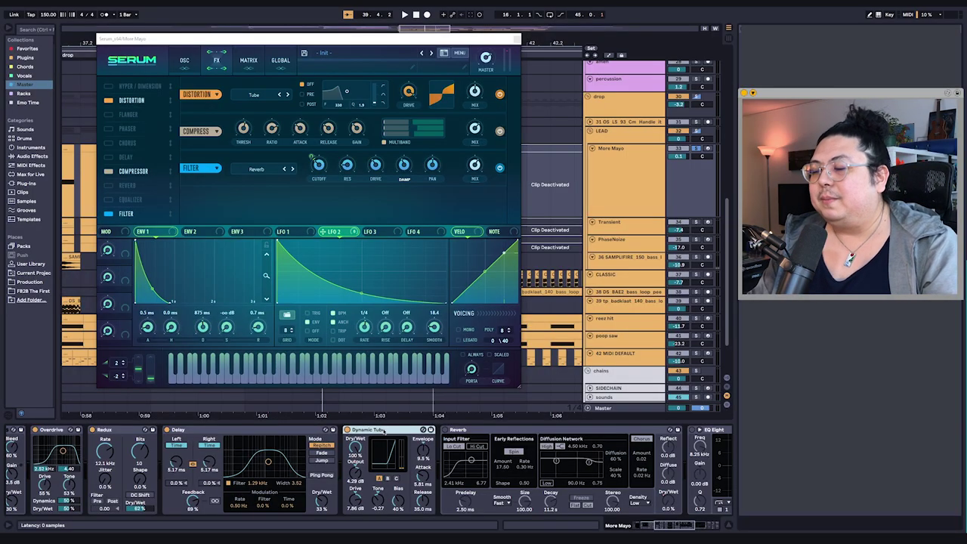
drag(385, 448, 269, 450)
click(321, 429)
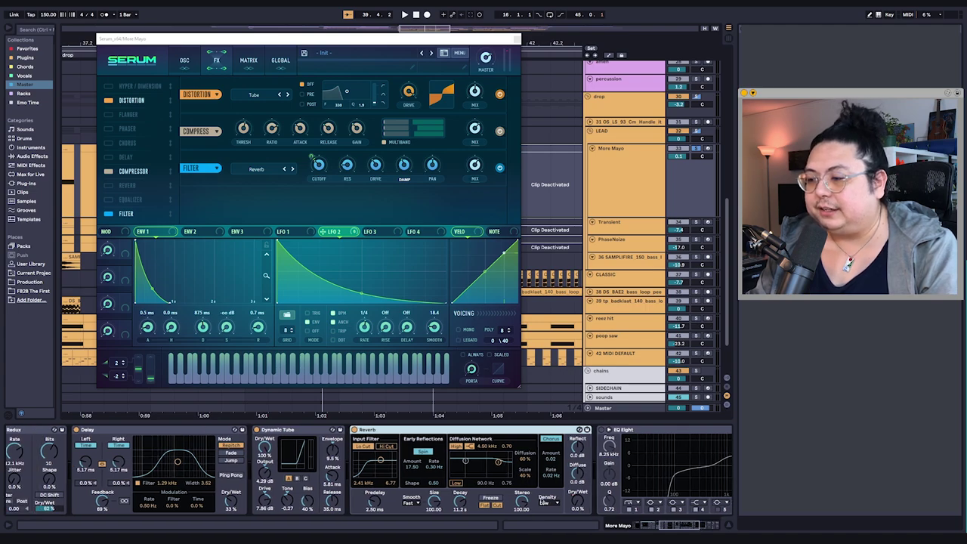
- Close the Serum window and show the More Mayo track's Reverb Dry/Wet automation at the start of the drop
click(517, 39)
scroll(302, 218, left, 5)
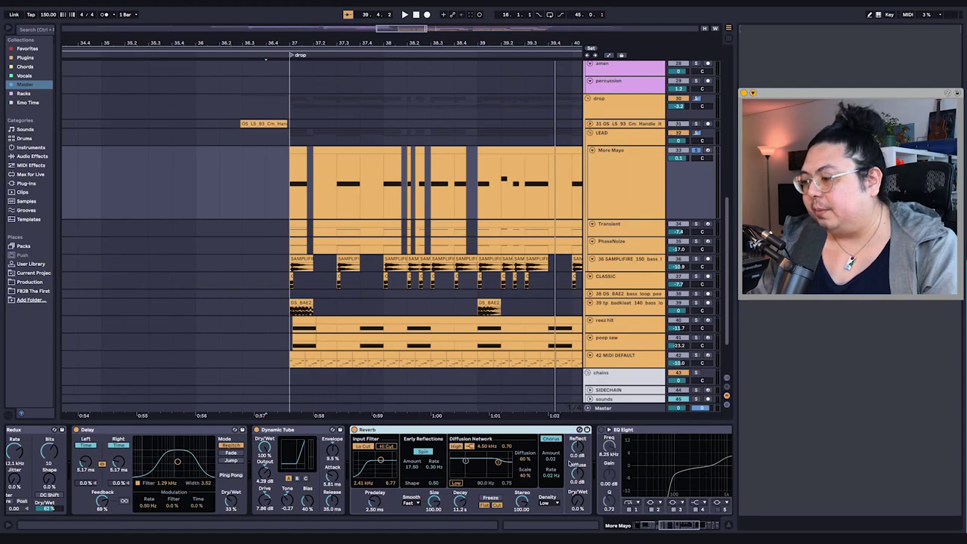
key(a)
click(295, 209)
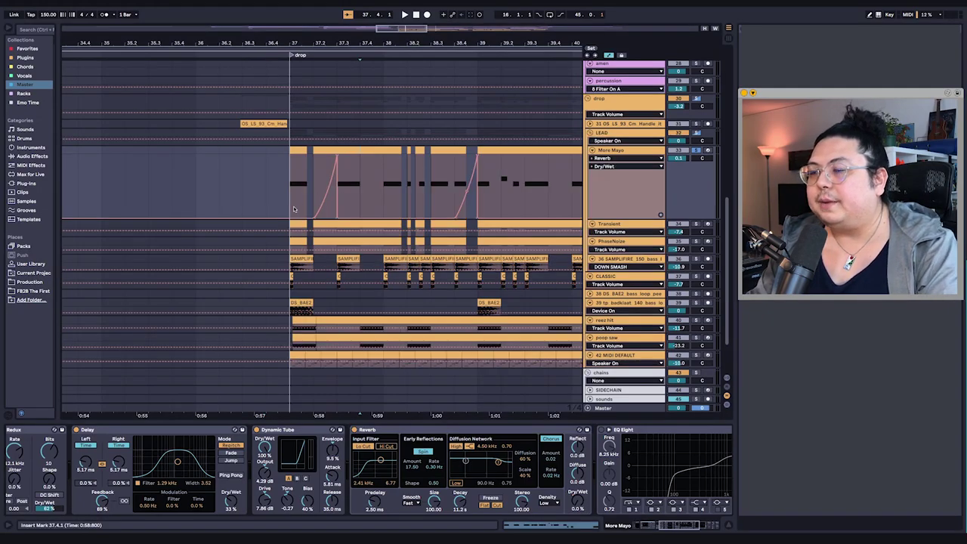
- Highlight the two Reverb Dry/Wet automation ramps on More Mayo, at 37.2 to 37.3 and 38.4 to 39
click(328, 184)
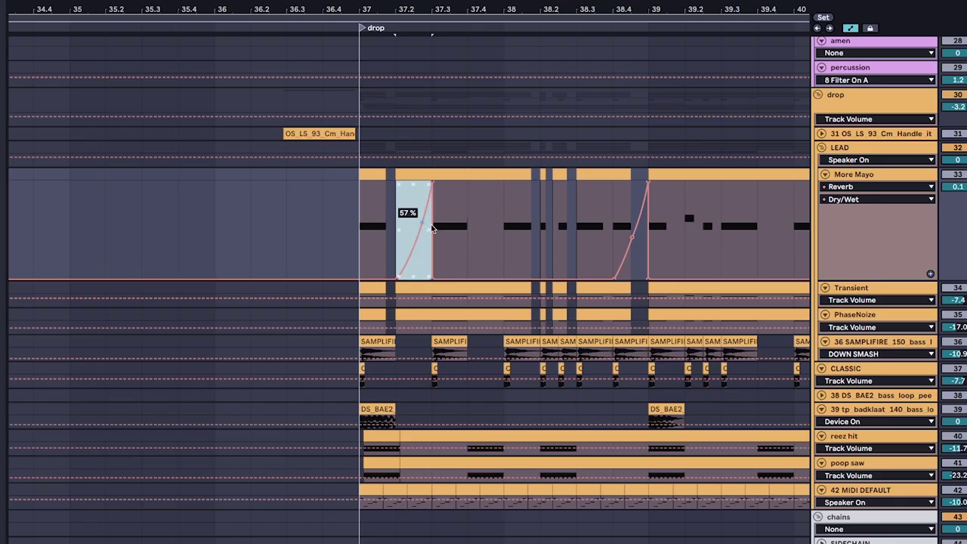
scroll(484, 241, right, 4)
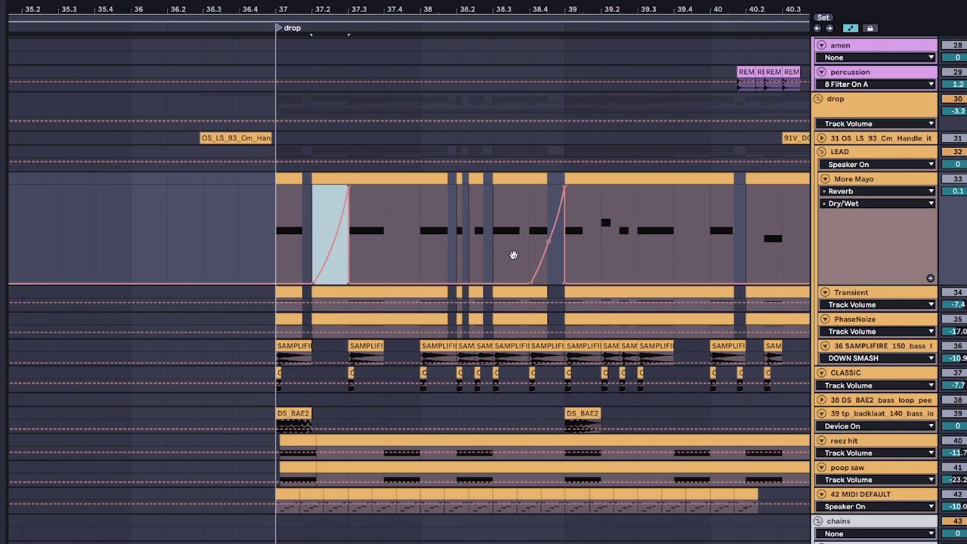
click(514, 236)
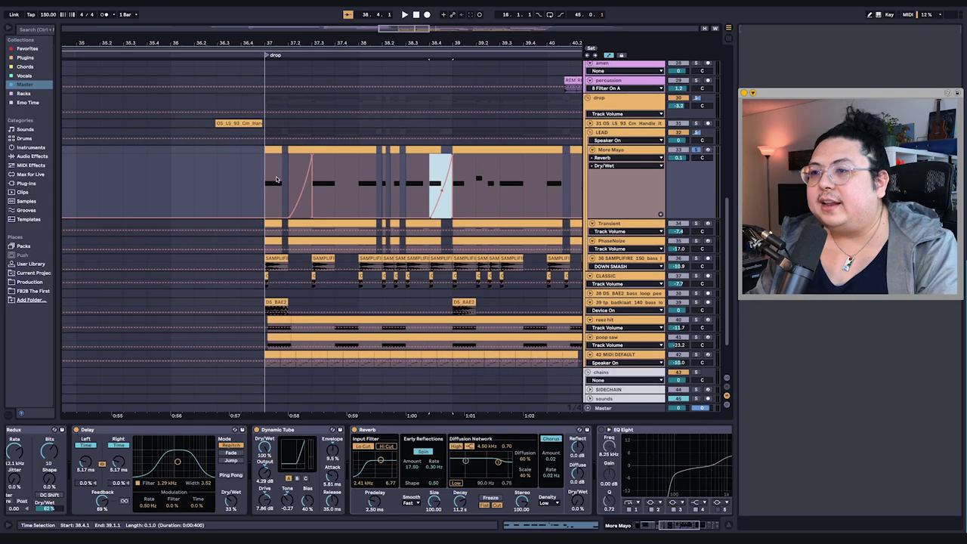
- Play the drop from 37.1.1 to audition the Reverb on the lead
click(276, 180)
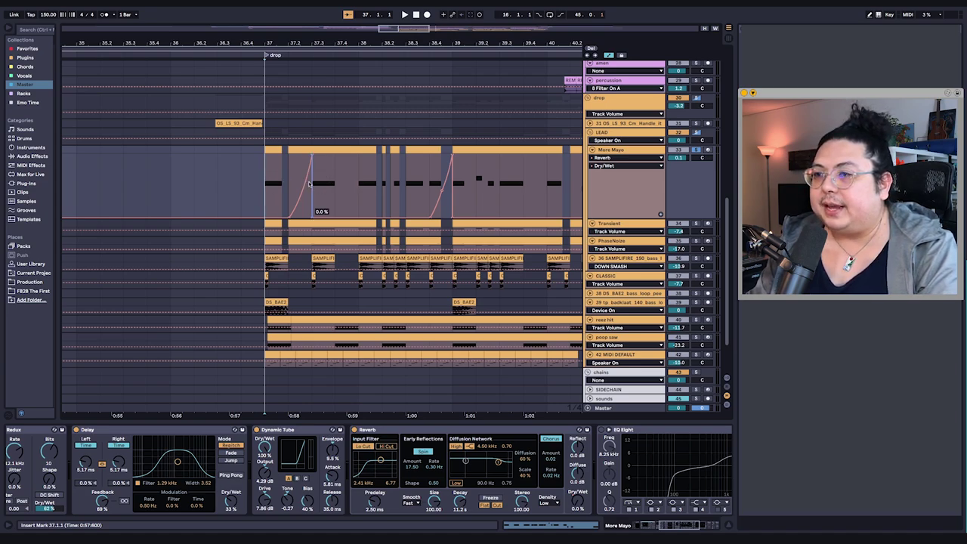
key(space)
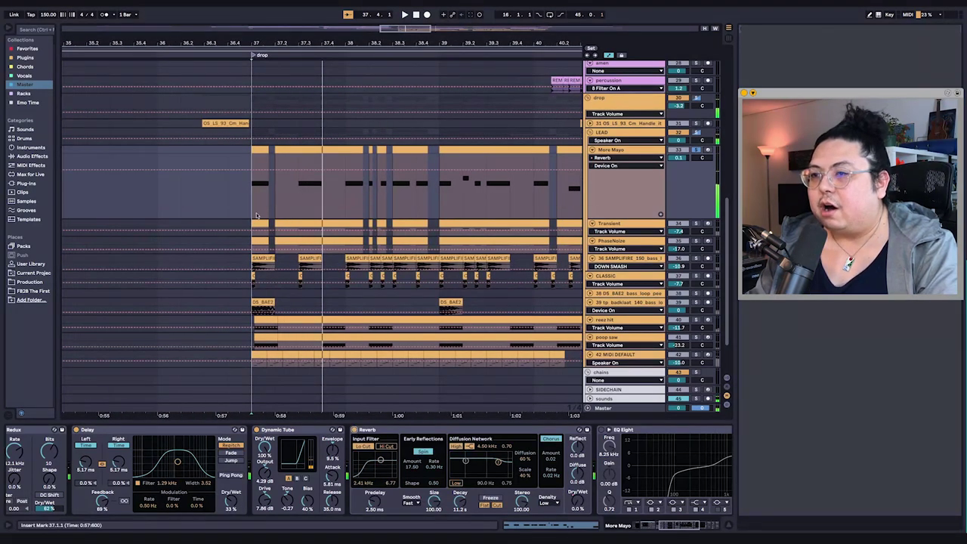
key(space)
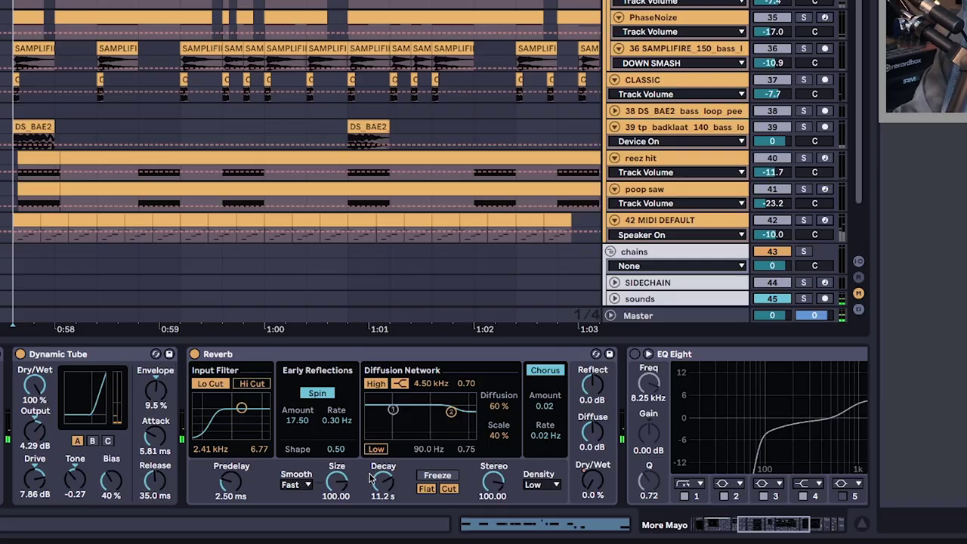
- Enable Hi Cut on the Reverb's input filter and set the filter to 1.33 kHz with a width of 5.96 while auditioning
click(250, 367)
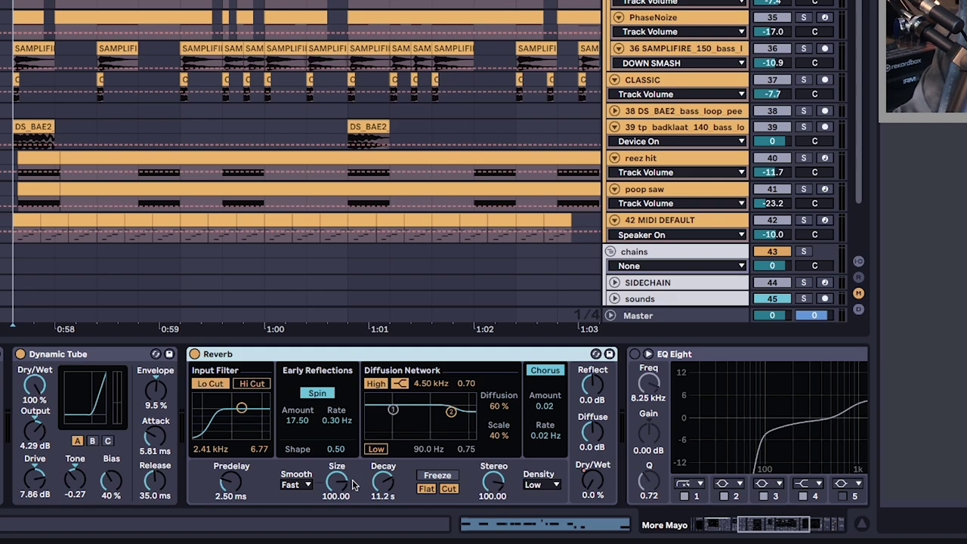
click(254, 385)
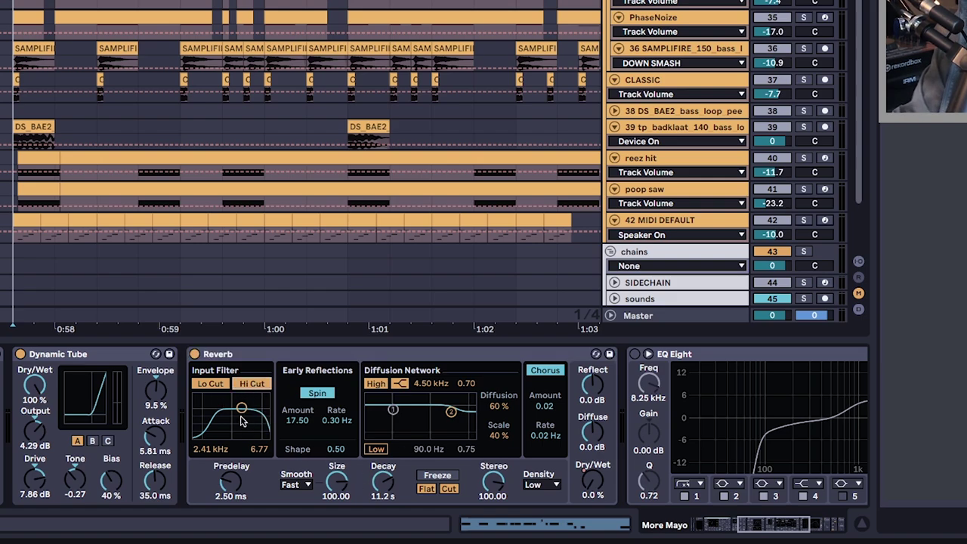
drag(241, 408, 235, 408)
key(space)
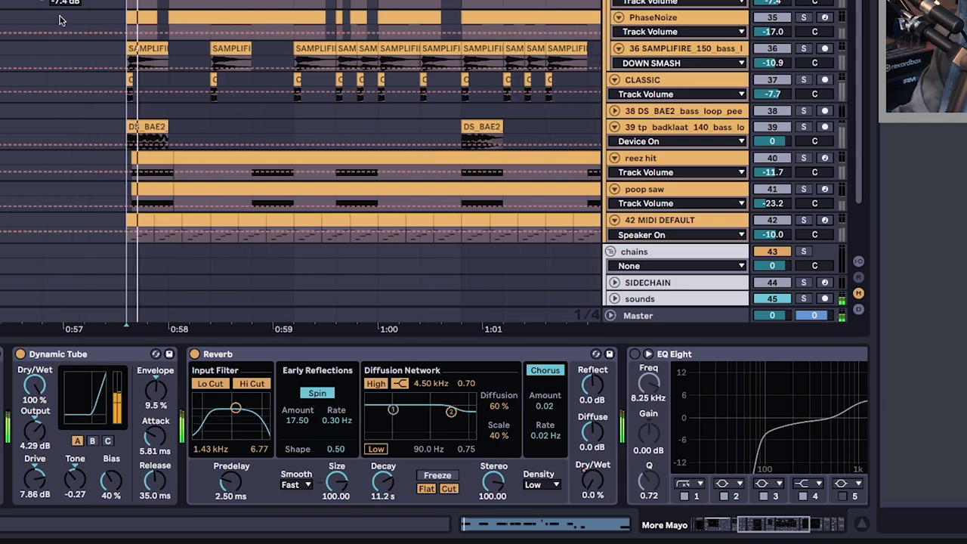
mouse_move(235, 408)
mouse_down()
mouse_move(222, 408)
mouse_move(235, 411)
mouse_up()
key(space)
key(space)
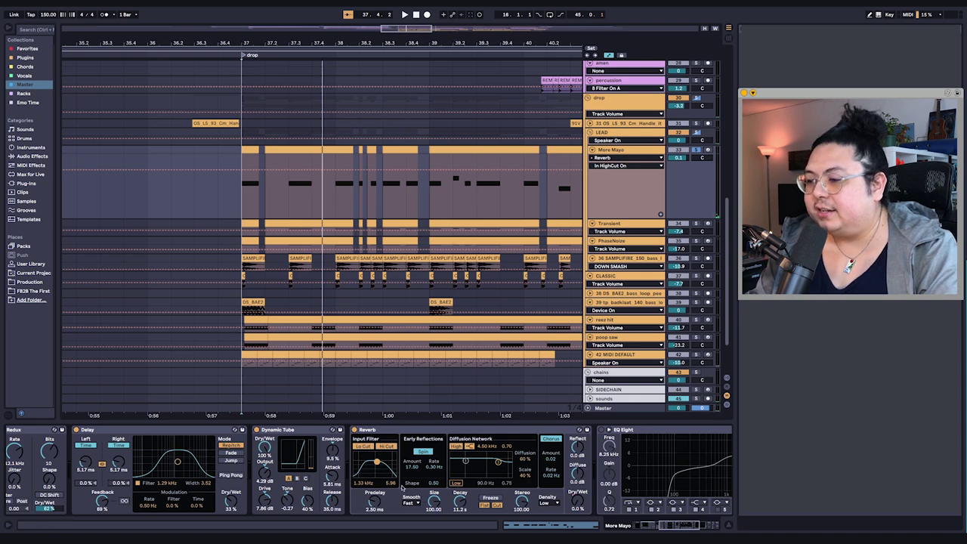
- Set the Reverb's input filter to 4.37 kHz with a width of 6.17, turn off Hi Cut and play from 37.1.1
drag(377, 461, 386, 461)
click(386, 445)
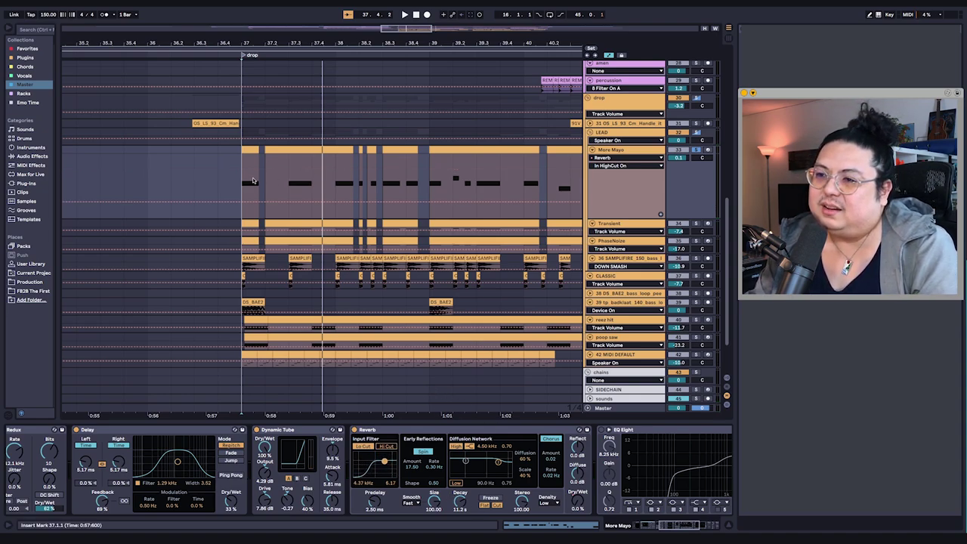
key(space)
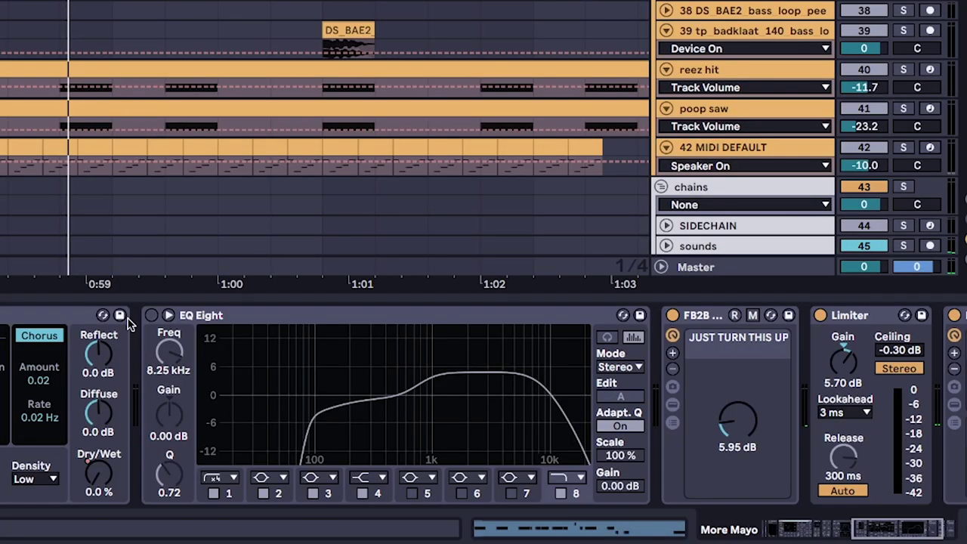
- Enable the EQ Eight on More Mayo and play the drop to audition its curve
click(150, 315)
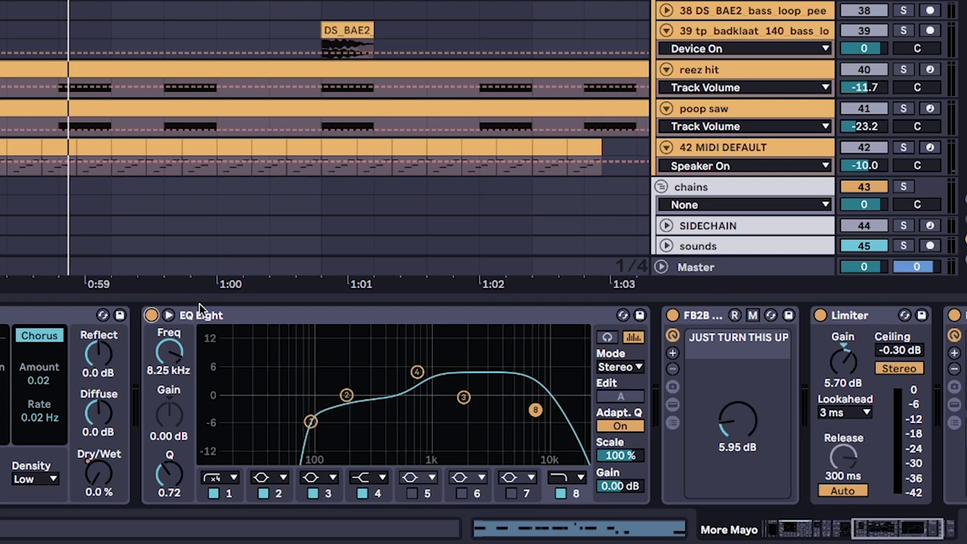
click(224, 321)
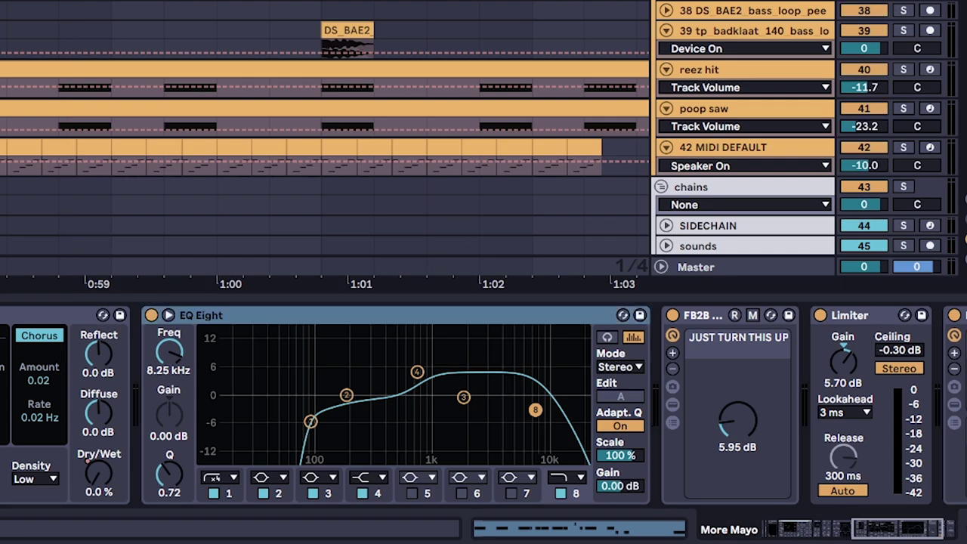
key(space)
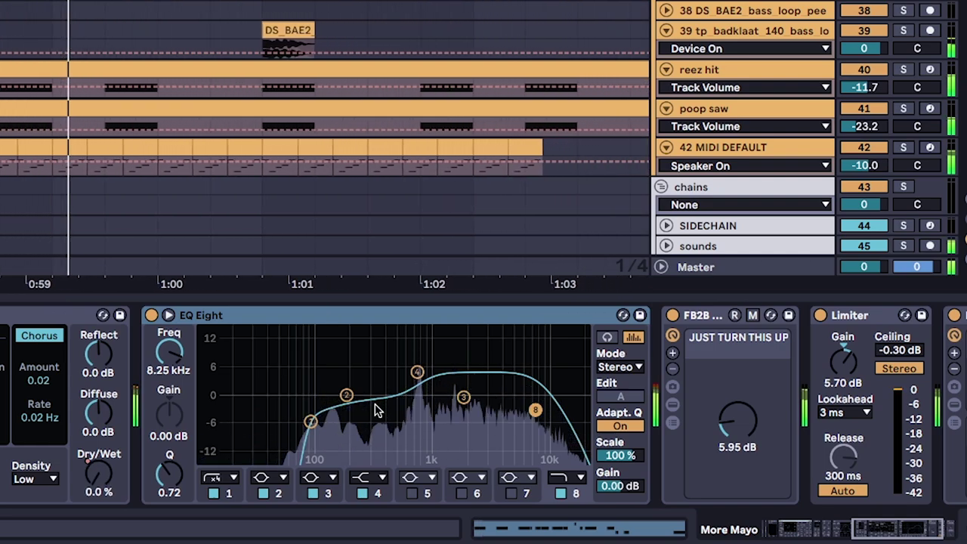
key(space)
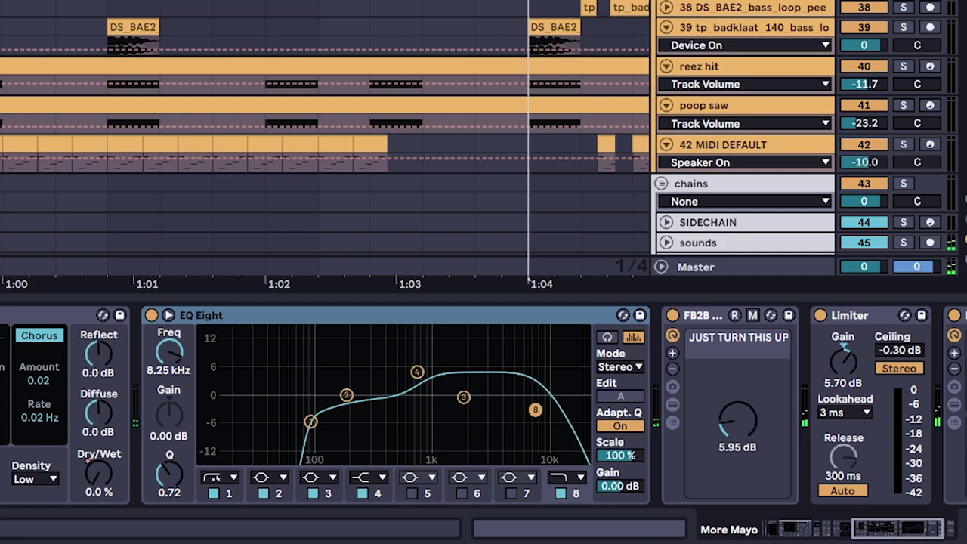
- Compare the lead with the EQ Eight bypassed and re-enabled by replaying the drop
key(space)
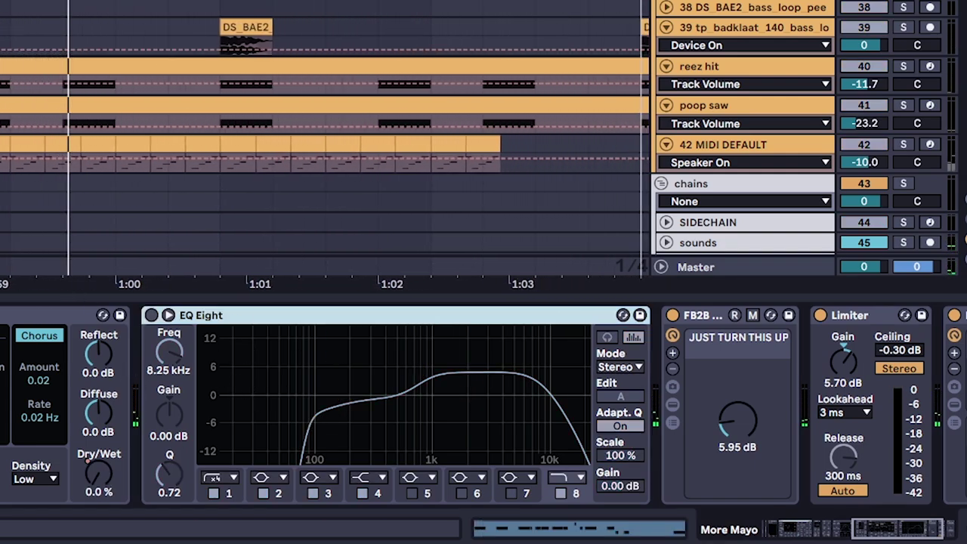
click(151, 315)
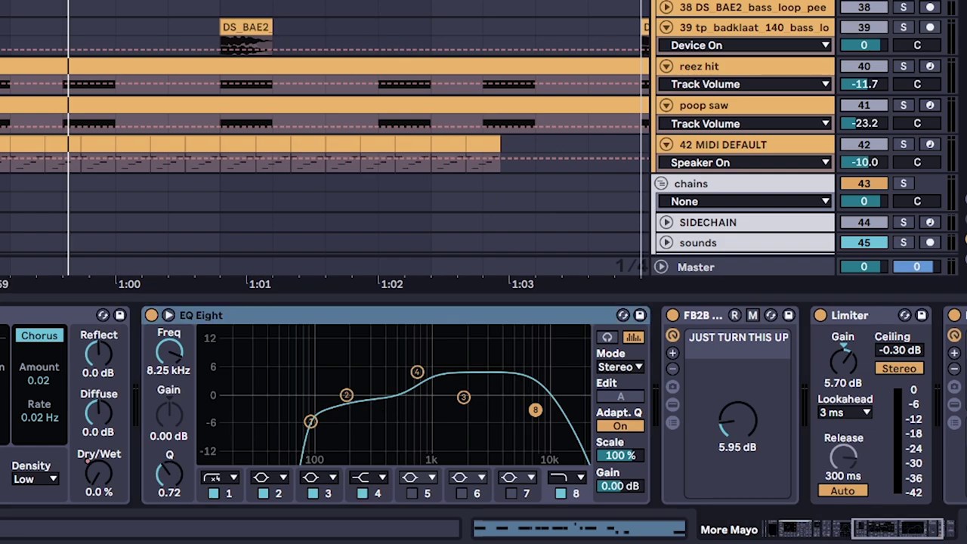
scroll(325, 136, up, 5)
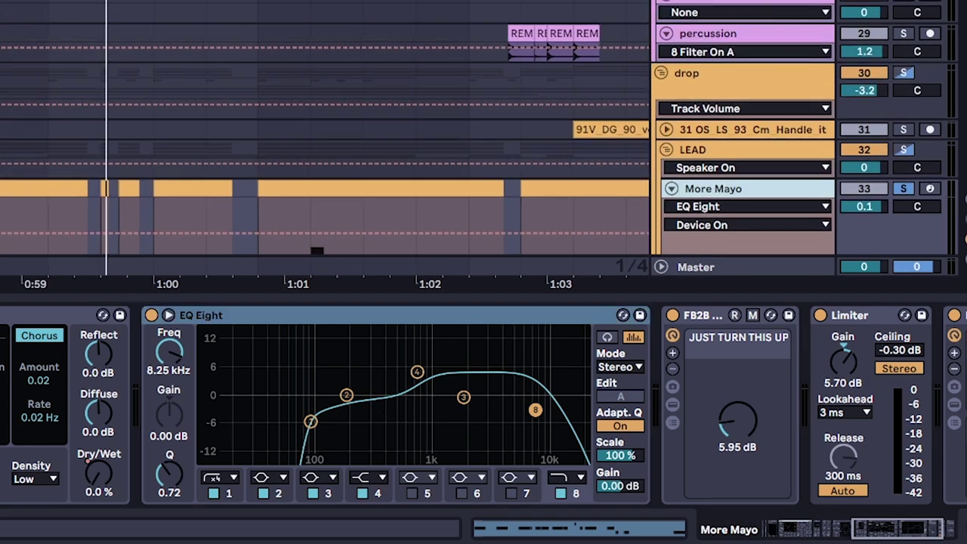
drag(192, 103, 153, 9)
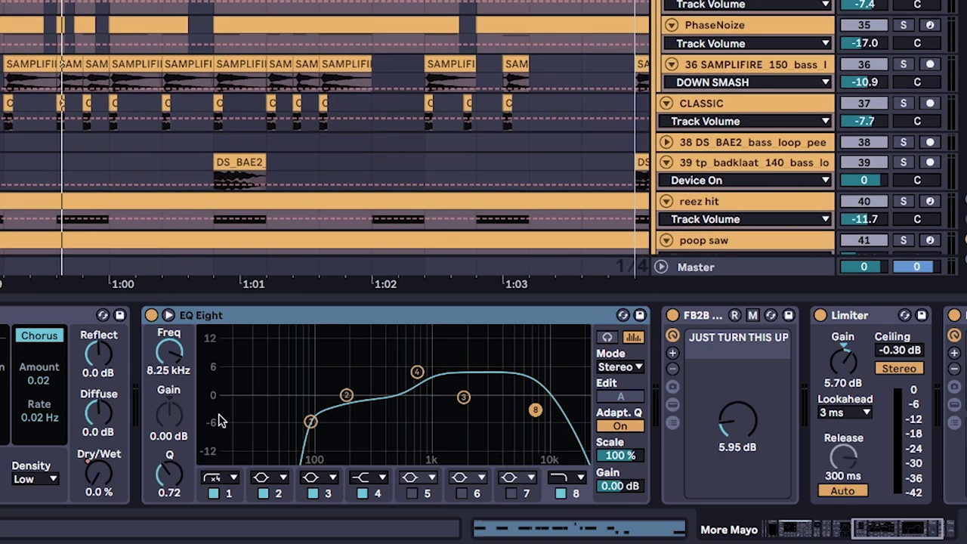
key(space)
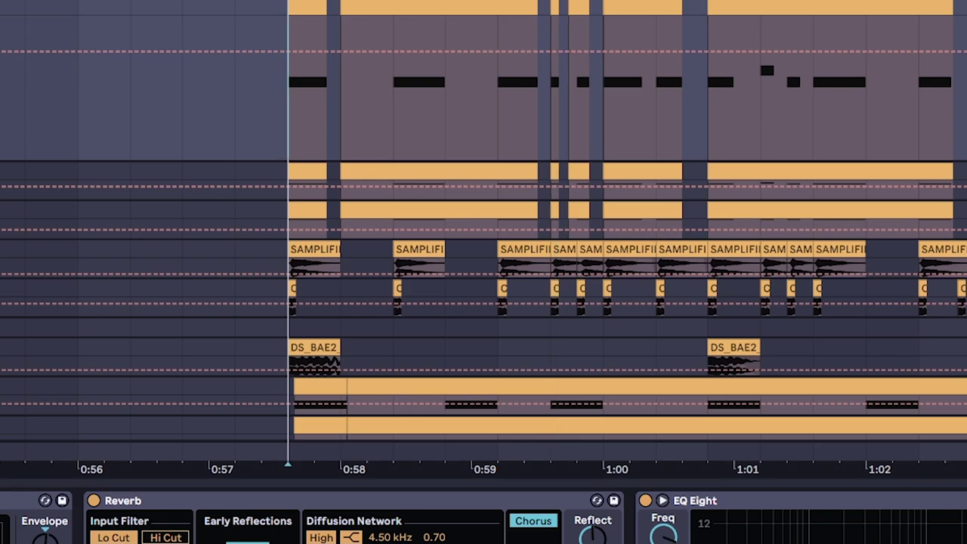
drag(922, 99, 947, 69)
drag(392, 90, 341, 114)
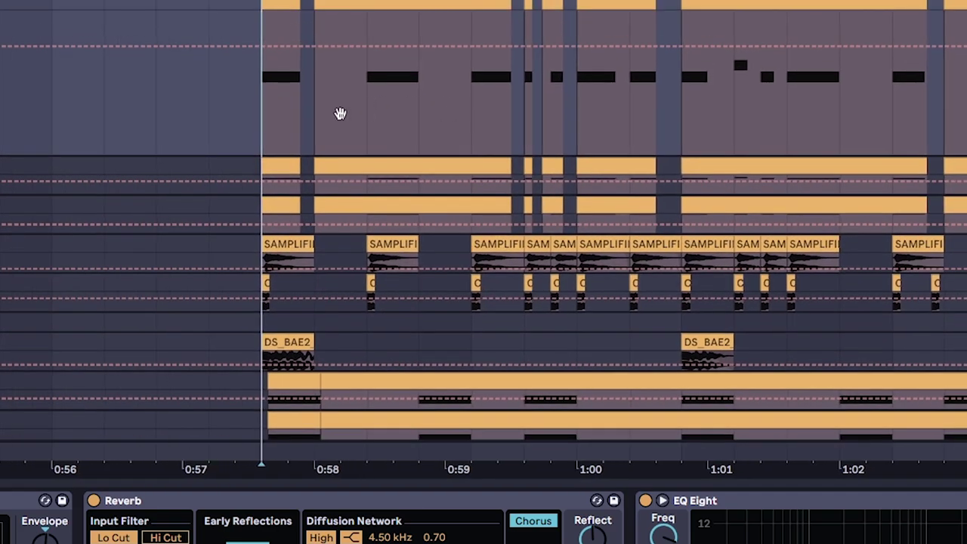
key(space)
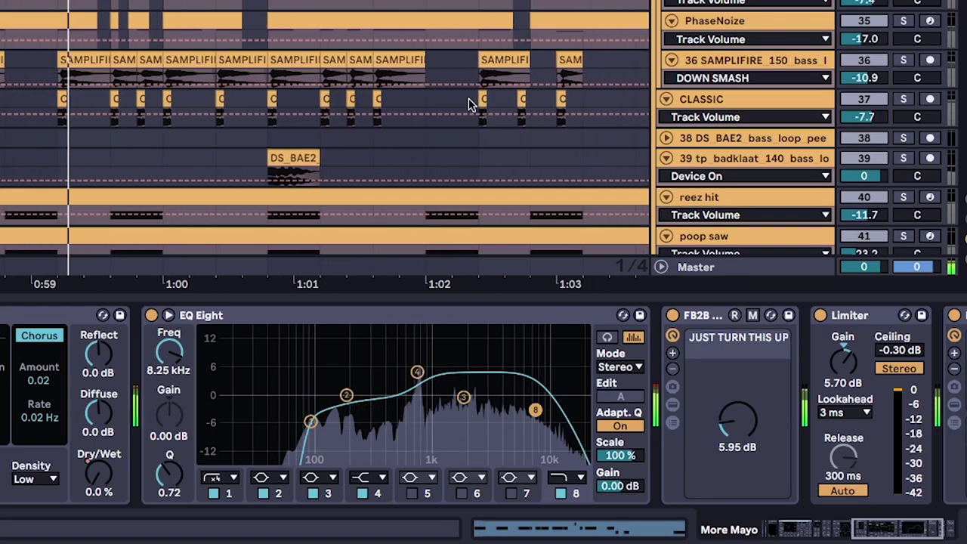
- Show the devices following the EQ Eight, un-solo the More Mayo track and play the full drop
click(203, 318)
scroll(343, 355, right, 3)
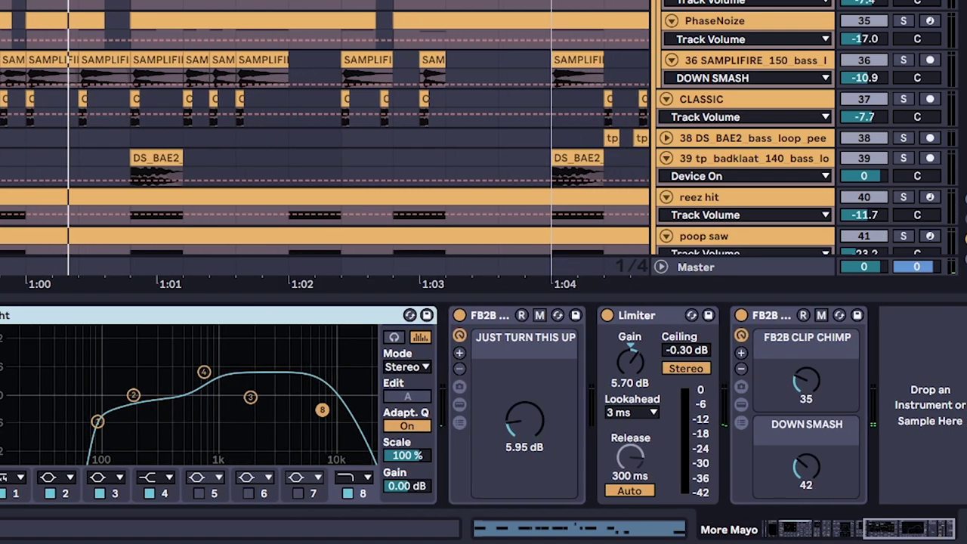
key(s)
key(space)
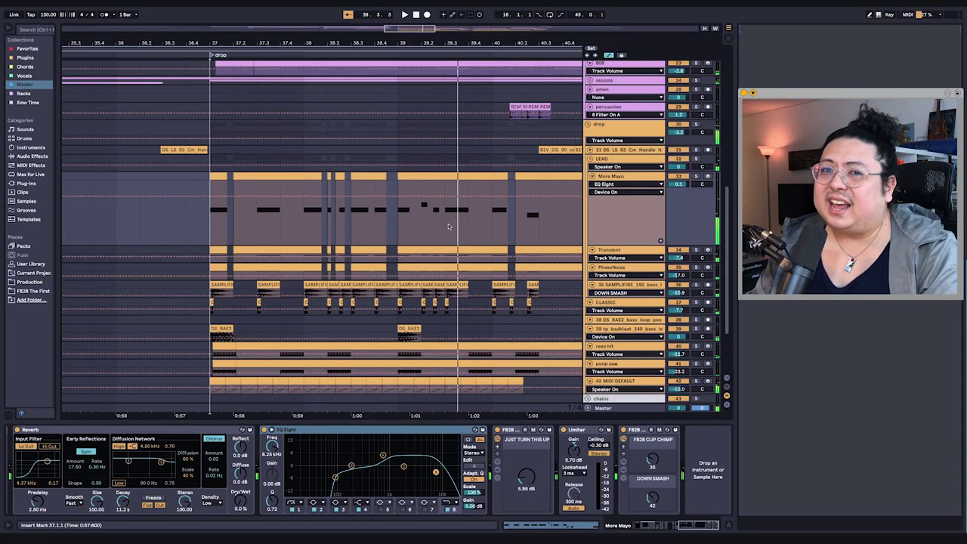
- Hide the automation lanes, set the playback start to 37.1.1 and select the Transient track beneath More Mayo
scroll(668, 497, left, 3)
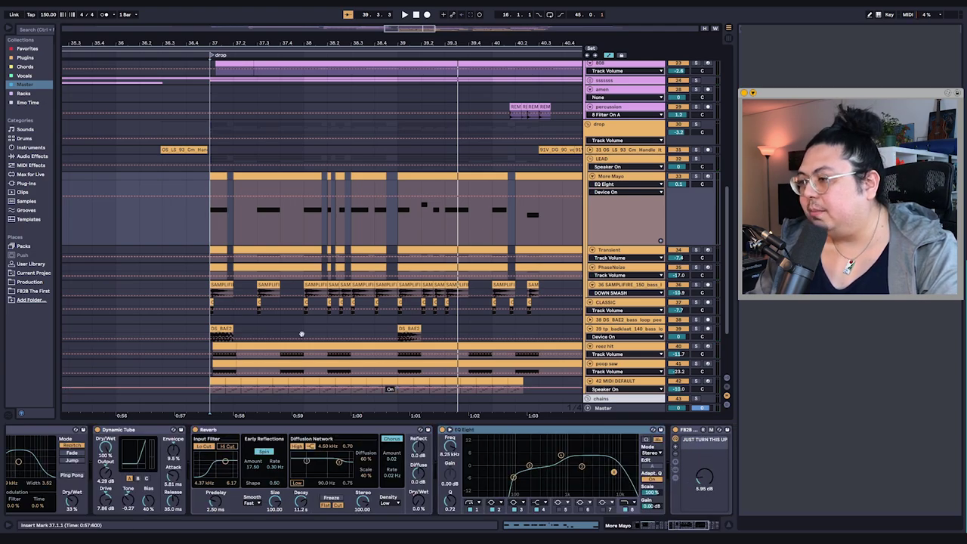
click(614, 200)
key(a)
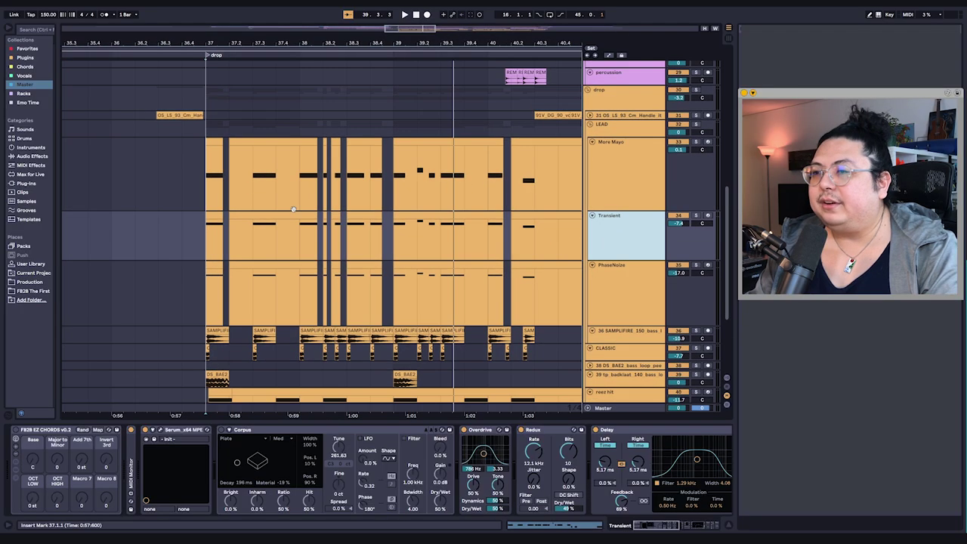
click(616, 290)
click(616, 248)
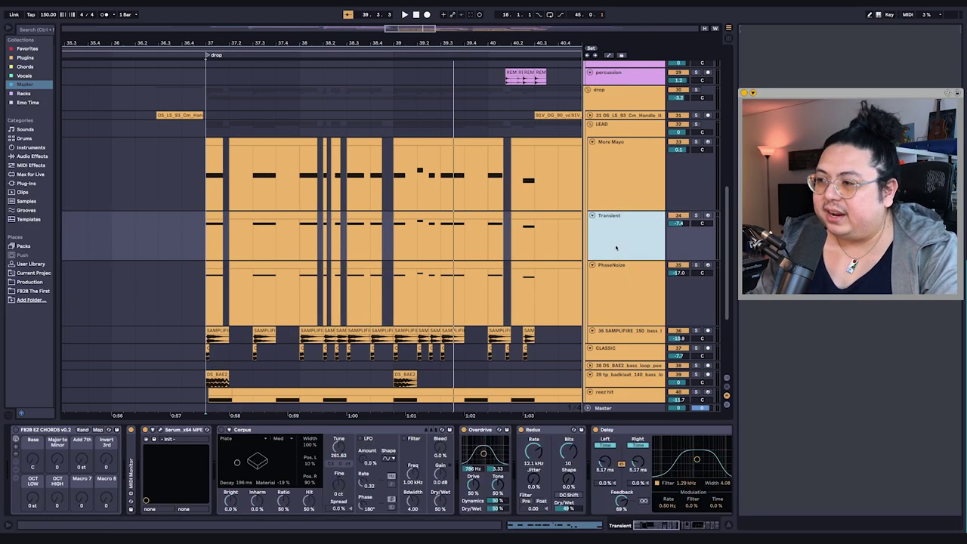
click(207, 243)
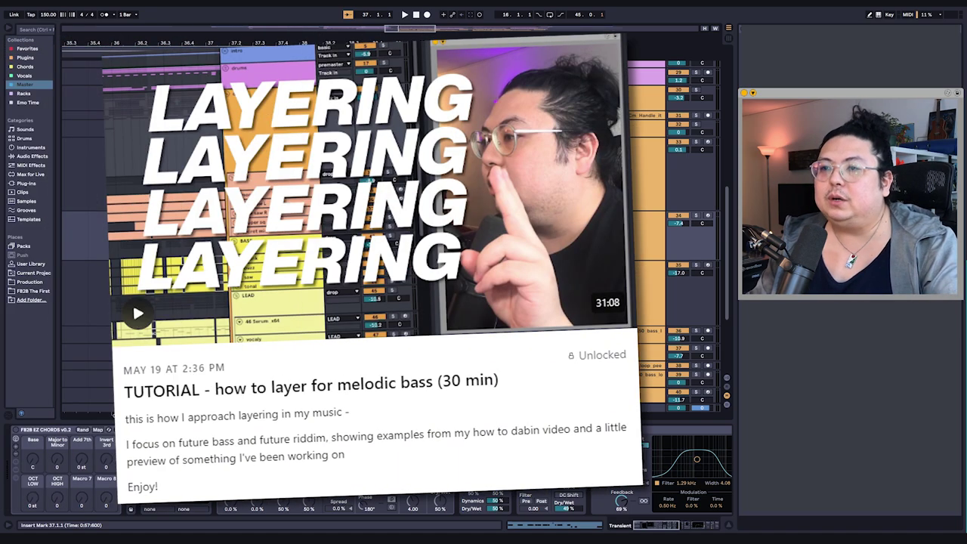
click(650, 291)
click(650, 242)
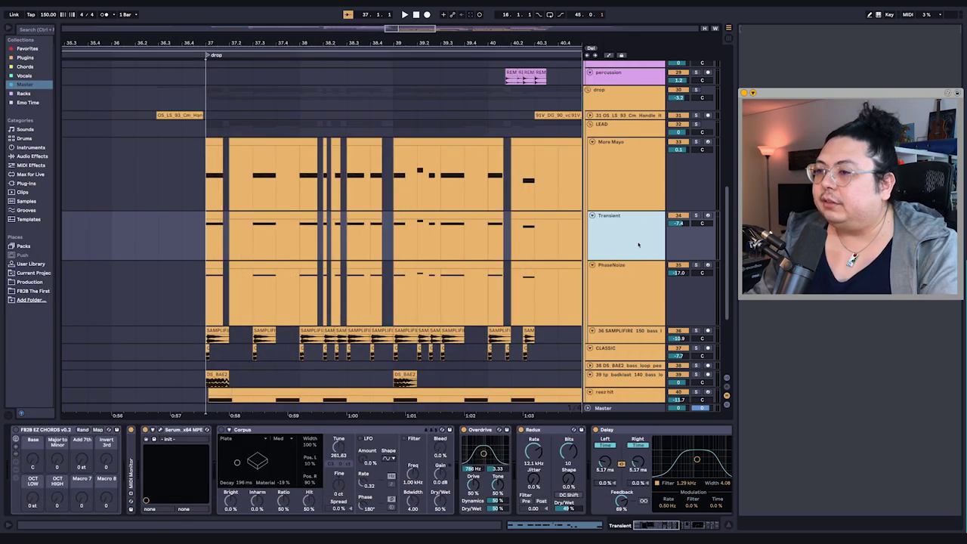
- Mute the layers under More Mayo, including PhaseNoise and SAMPLIFIRE, and play the drop from 36.4.1
key(space)
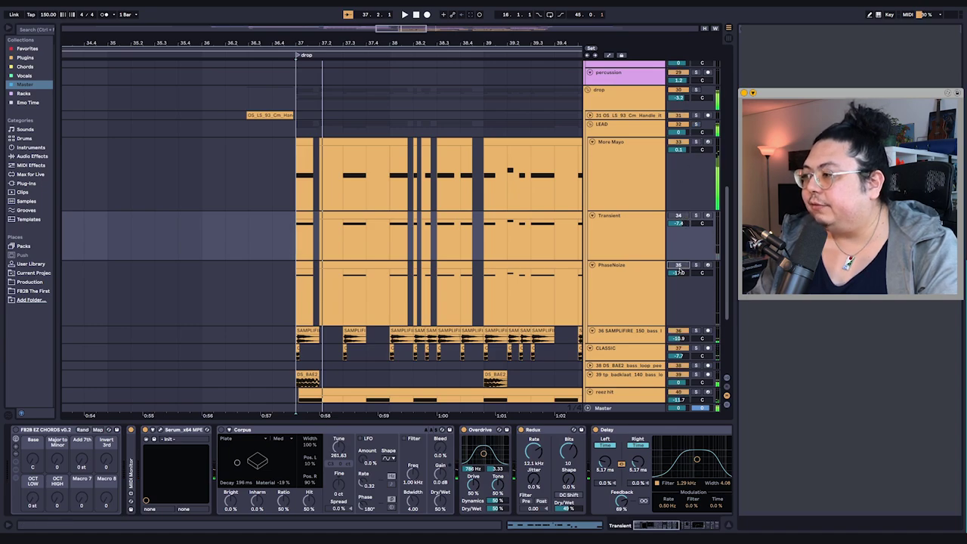
click(679, 331)
click(273, 189)
key(space)
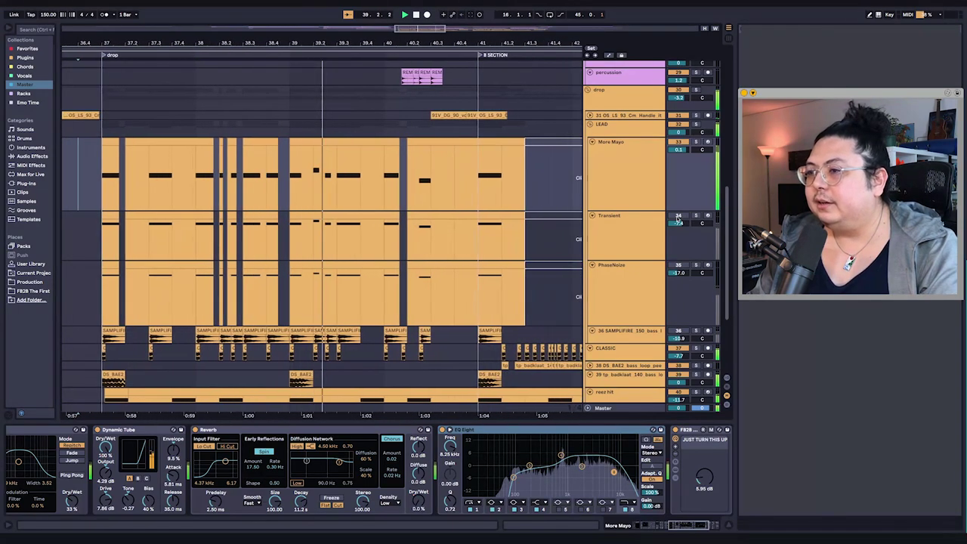
key(space)
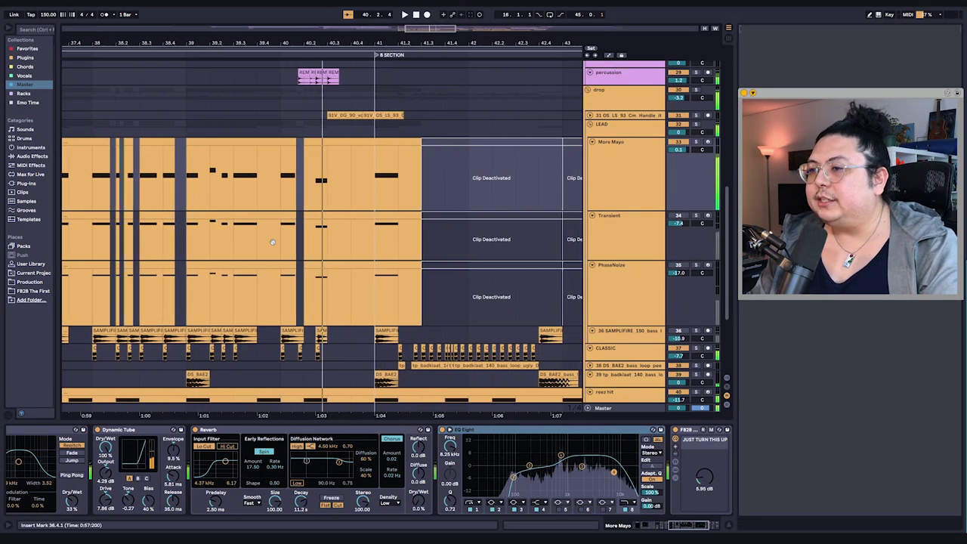
- Play the drop with the Transient layer active and return the playback start to 36.4.1 on the Transient track
scroll(591, 213, left, 3)
click(630, 207)
click(204, 215)
key(space)
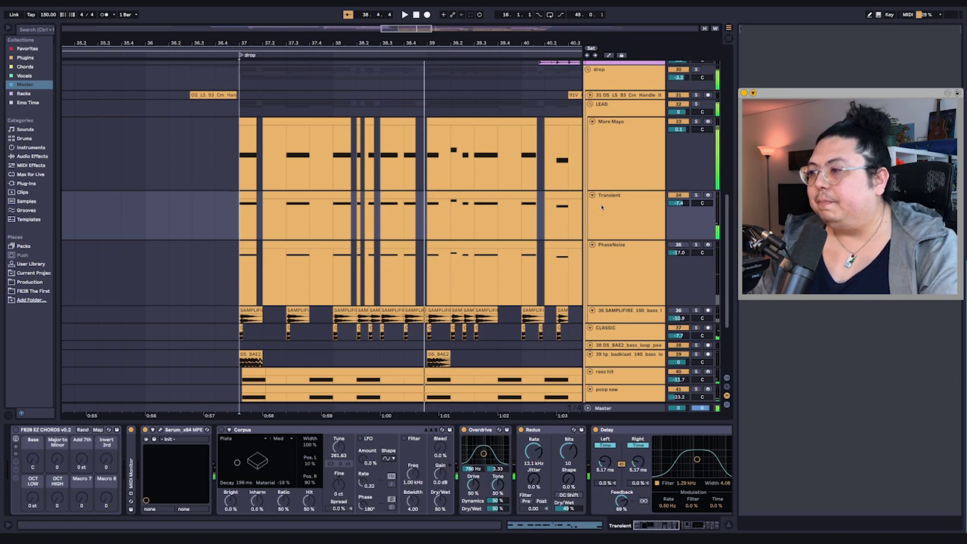
key(space)
click(216, 207)
scroll(384, 224, up, 1)
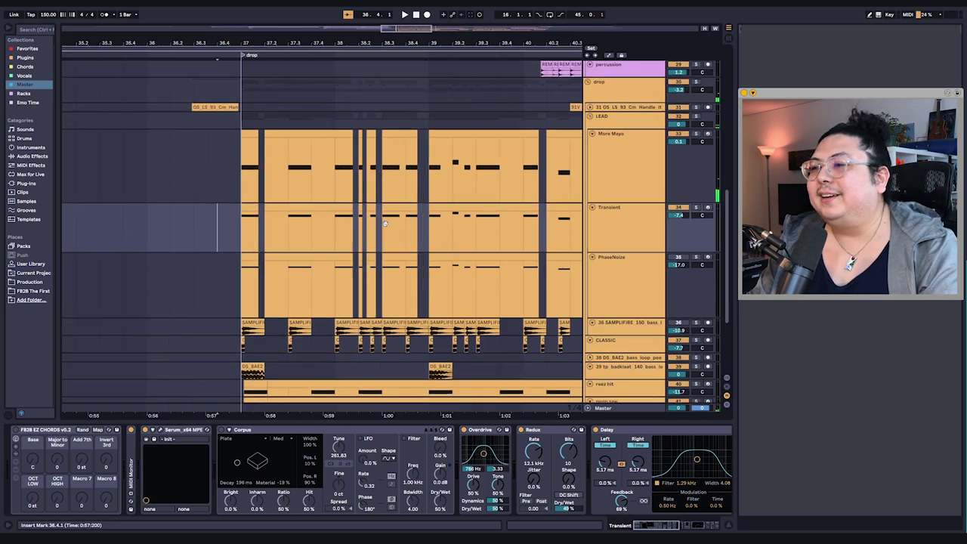
scroll(385, 224, up, 1)
- Audition the lead from 38.4.3 and mark the gaps in the More Mayo clips at 38.4.1 and 37.1.4
click(418, 190)
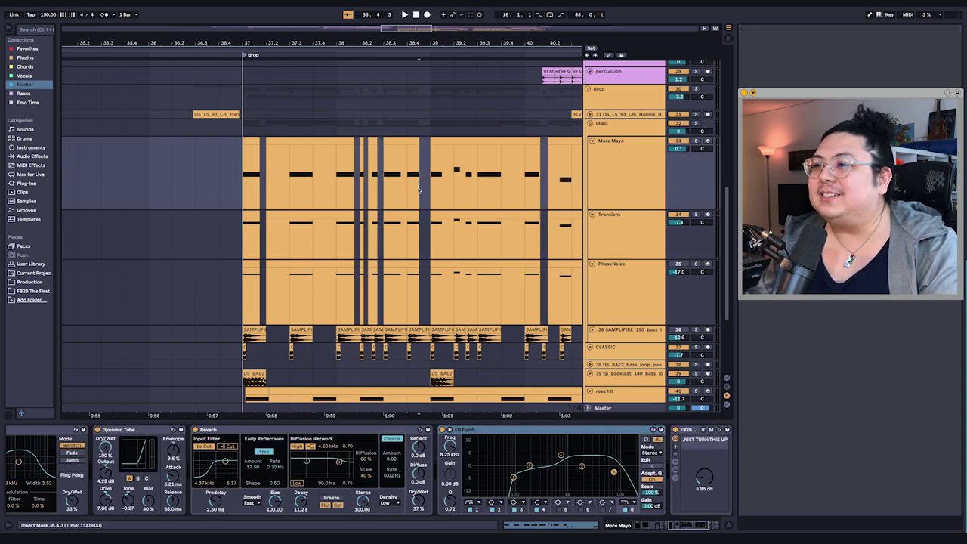
key(space)
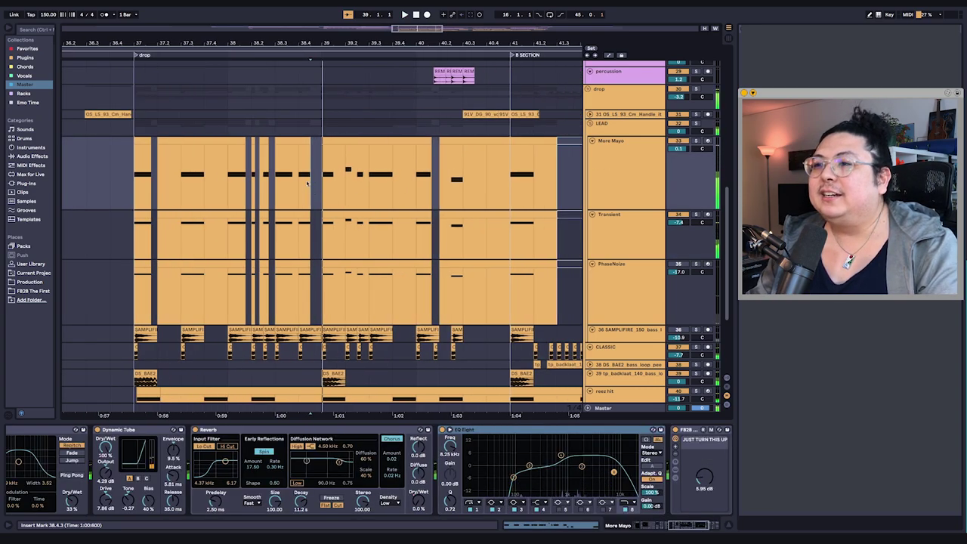
click(299, 203)
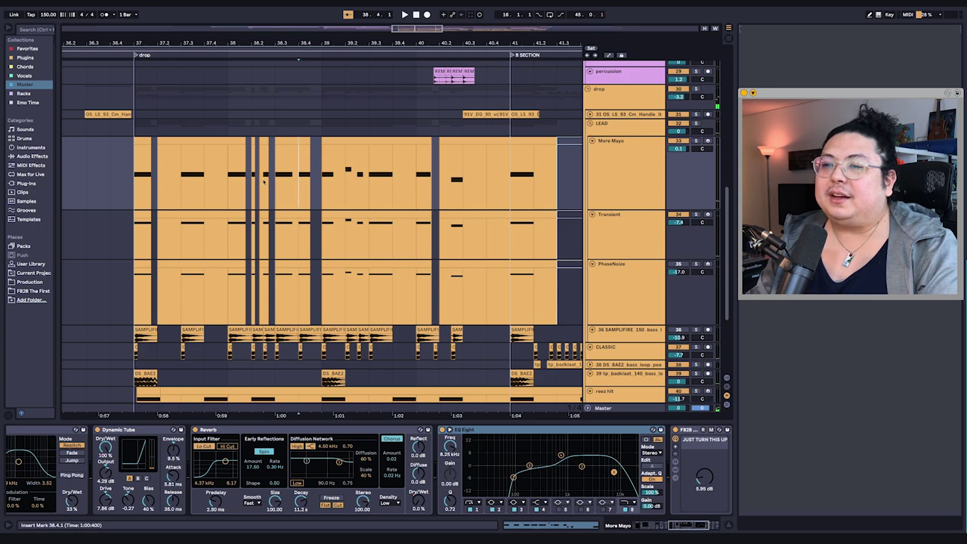
click(309, 204)
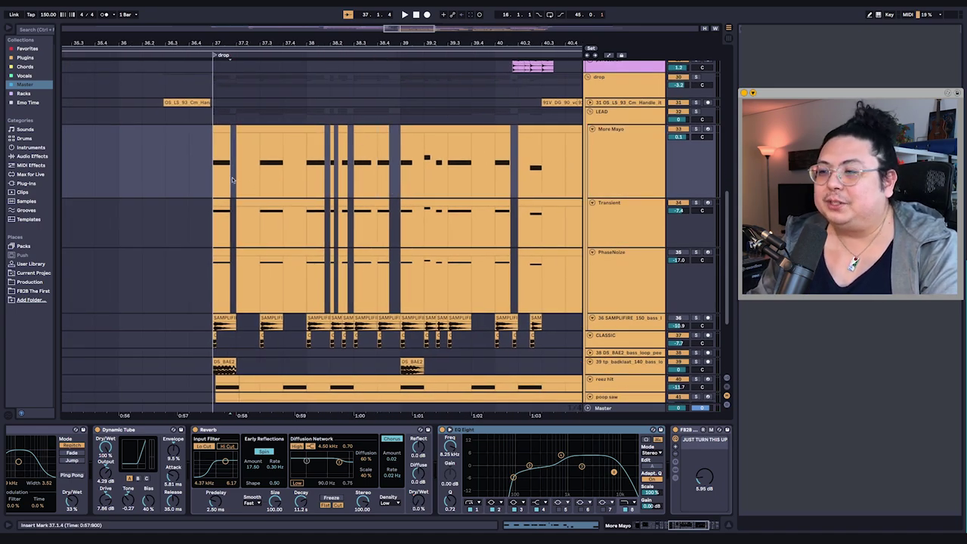
- Switch repeatedly between the More Mayo and Transient tracks to compare their device chains, ending on Transient
click(628, 214)
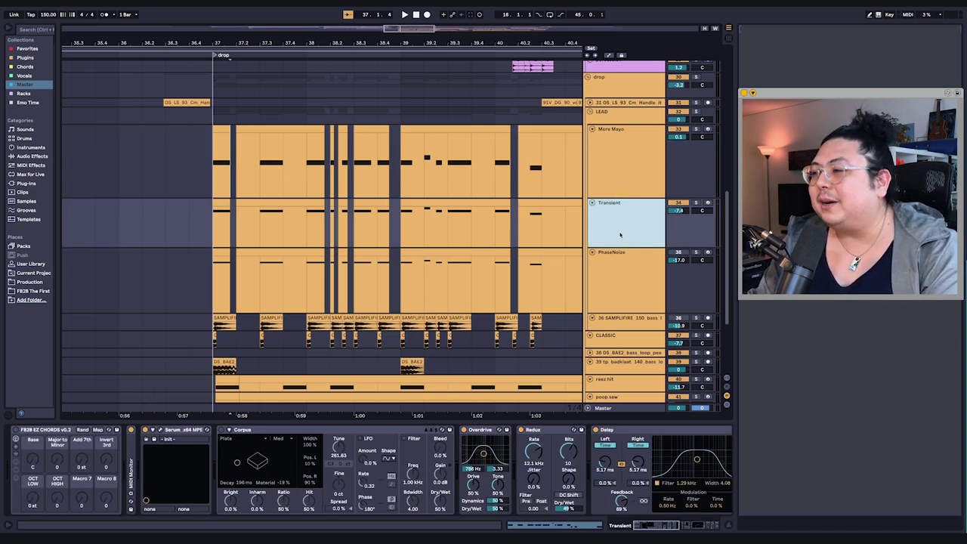
click(635, 160)
click(626, 220)
click(621, 166)
click(626, 220)
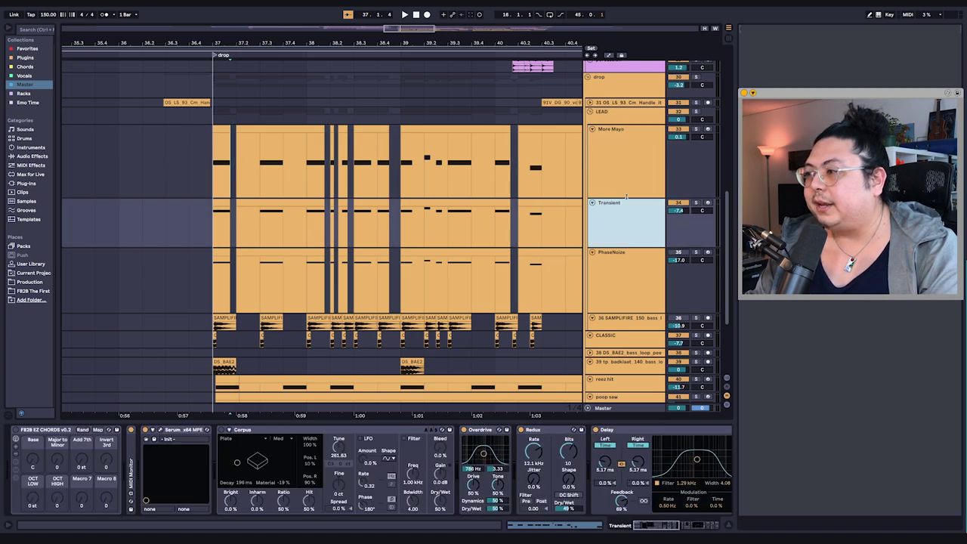
click(626, 163)
click(626, 224)
click(623, 164)
click(616, 221)
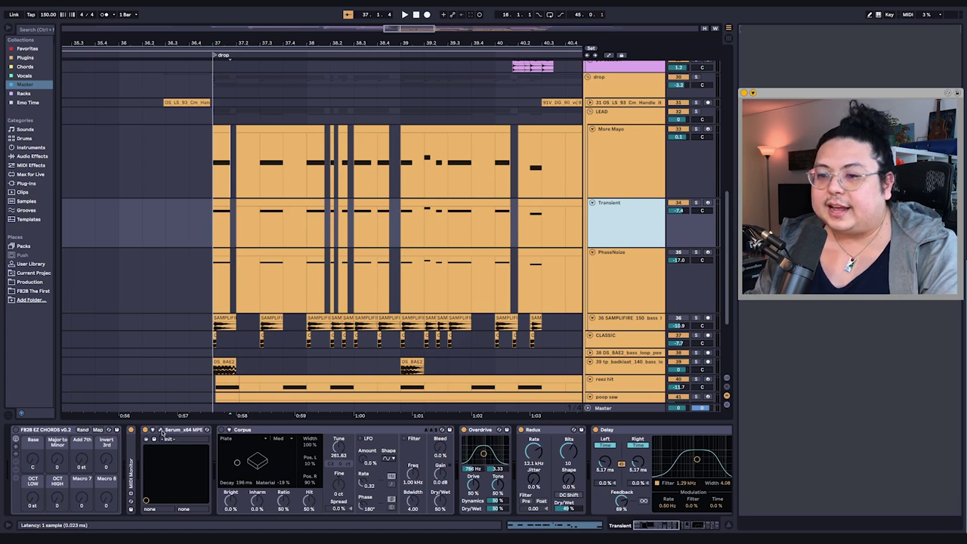
- Inspect the wavetable choices for oscillator A in the Transient track's Serum, keeping MB Triangle (Metal)
click(238, 120)
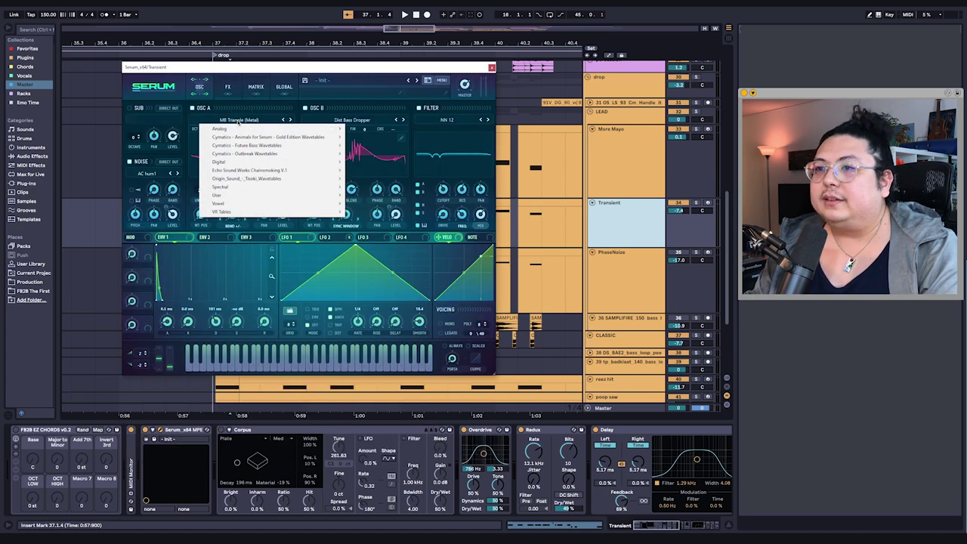
click(346, 119)
click(228, 121)
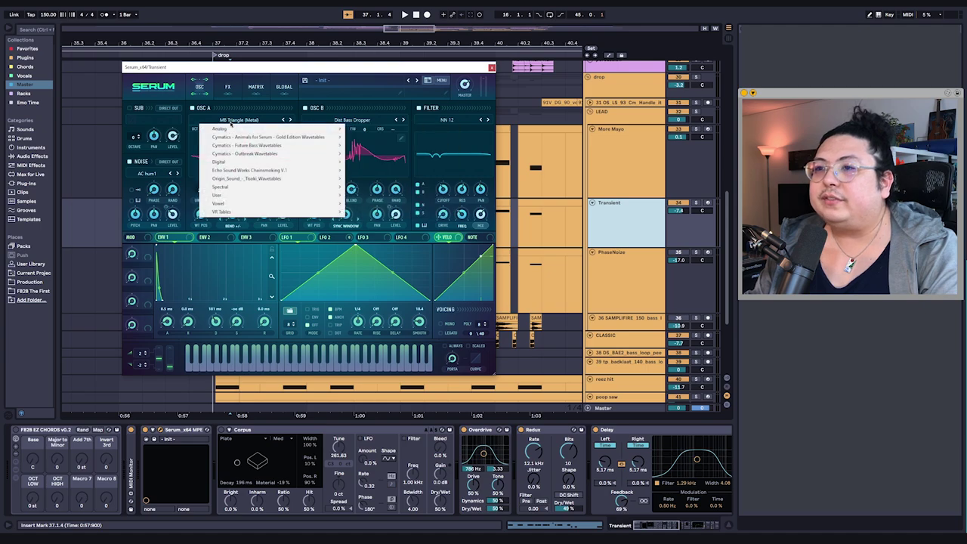
mouse_move(227, 130)
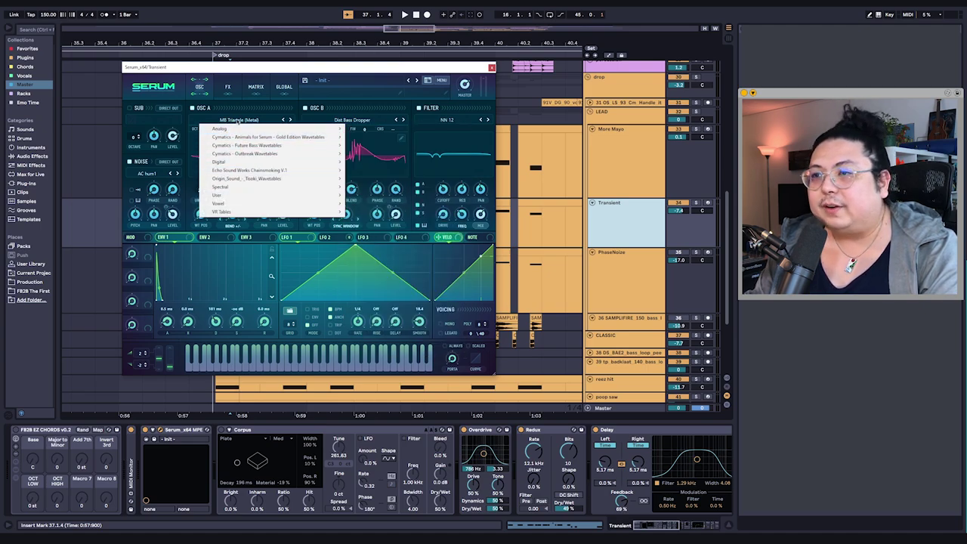
click(244, 119)
click(243, 119)
click(377, 99)
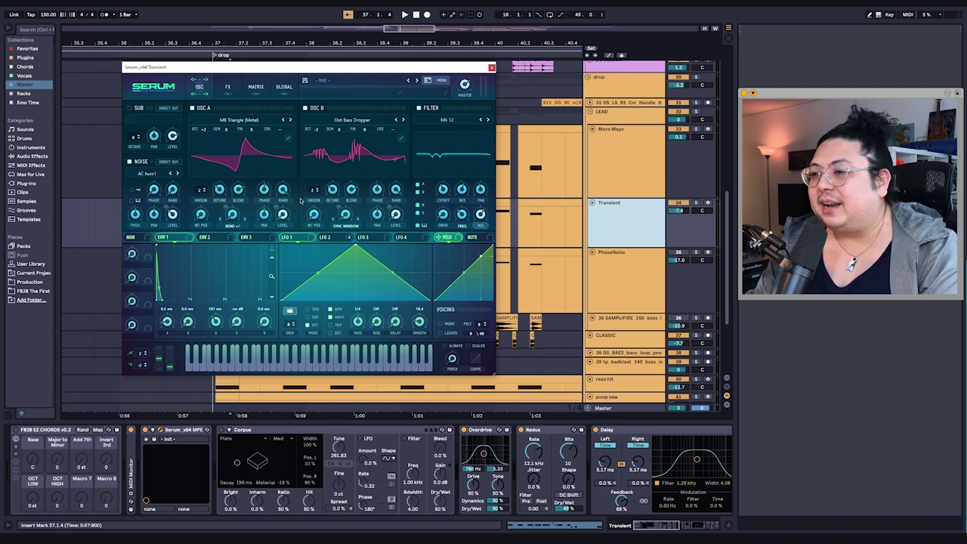
- Display the LFO 2 curve and look over the filter type categories in Transient's Serum, keeping the NN 12 filter
click(327, 237)
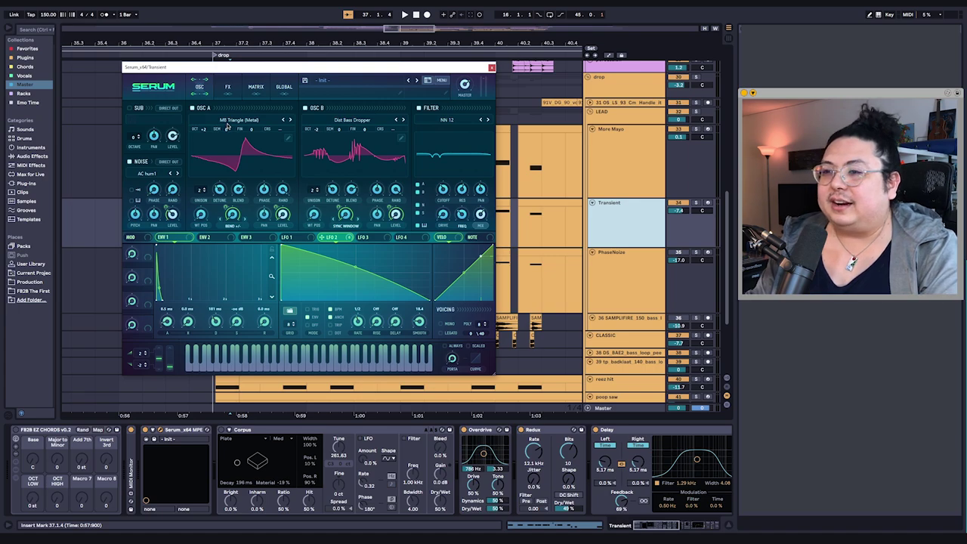
click(443, 120)
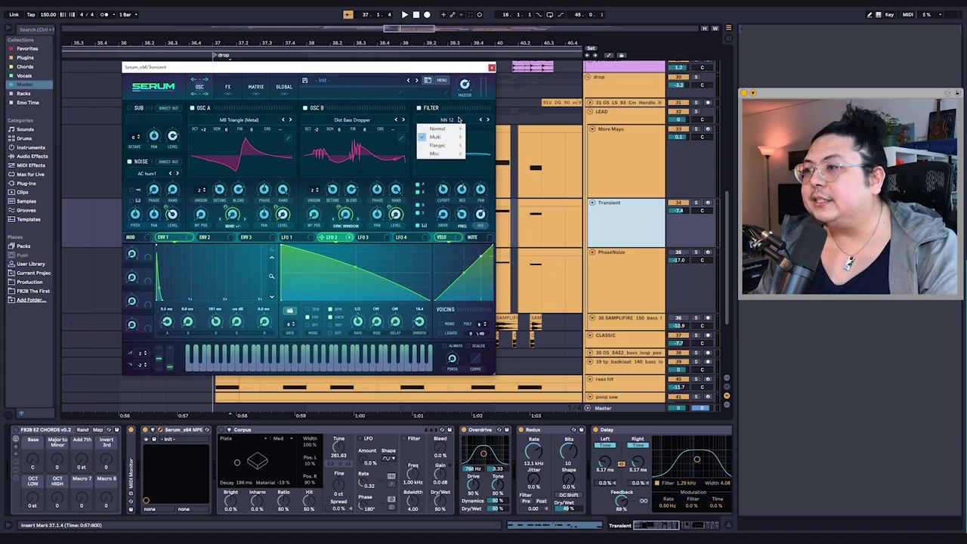
click(461, 113)
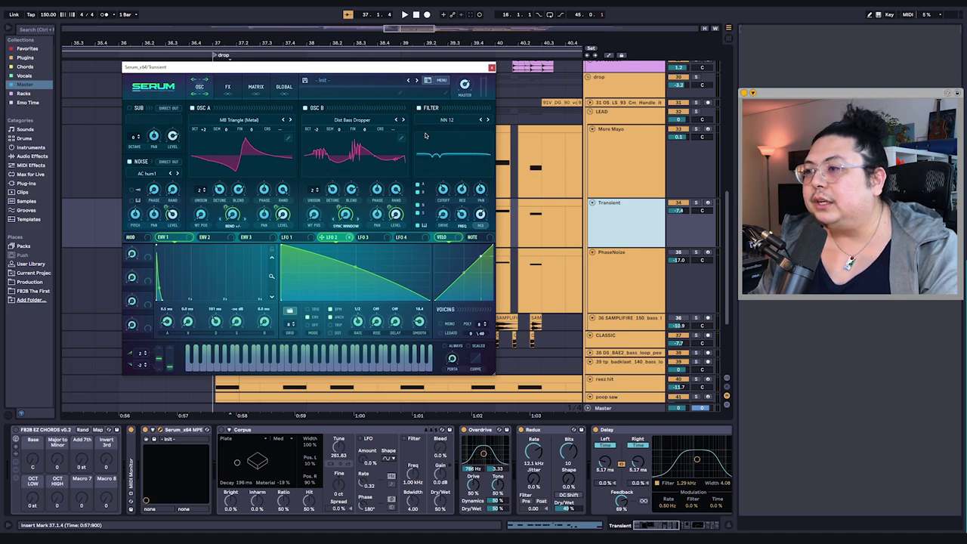
- Compare the Serum patches of More Mayo and Transient, and solo Transient to hear the drop
drag(245, 70, 240, 82)
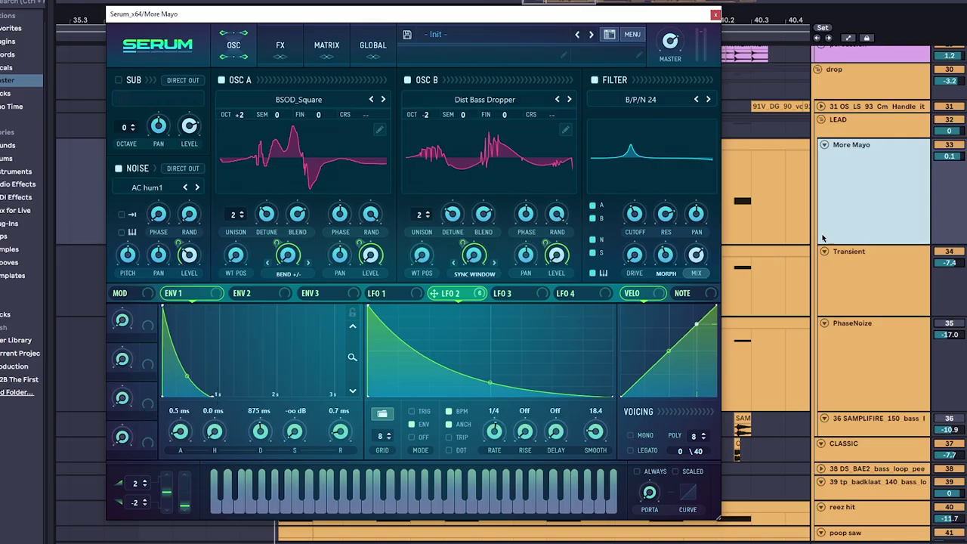
click(831, 257)
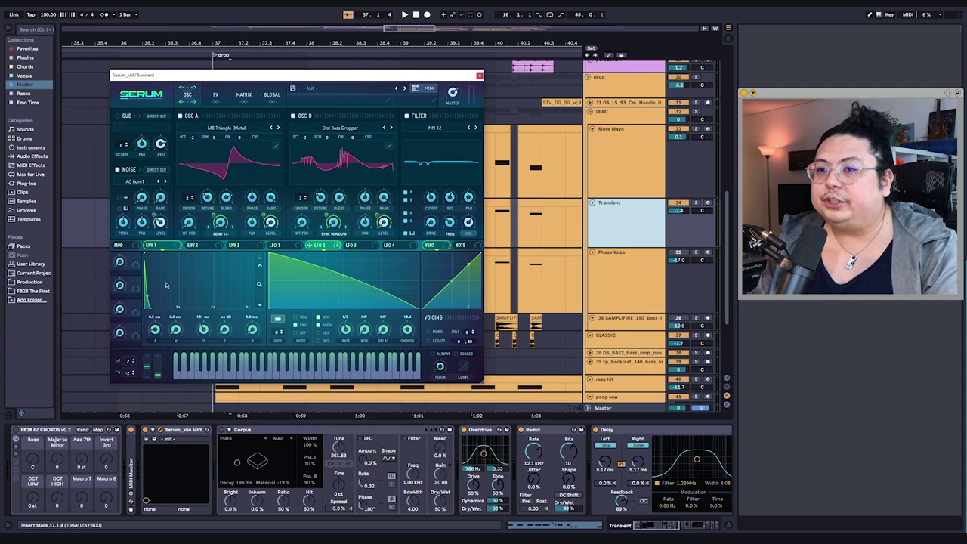
click(697, 202)
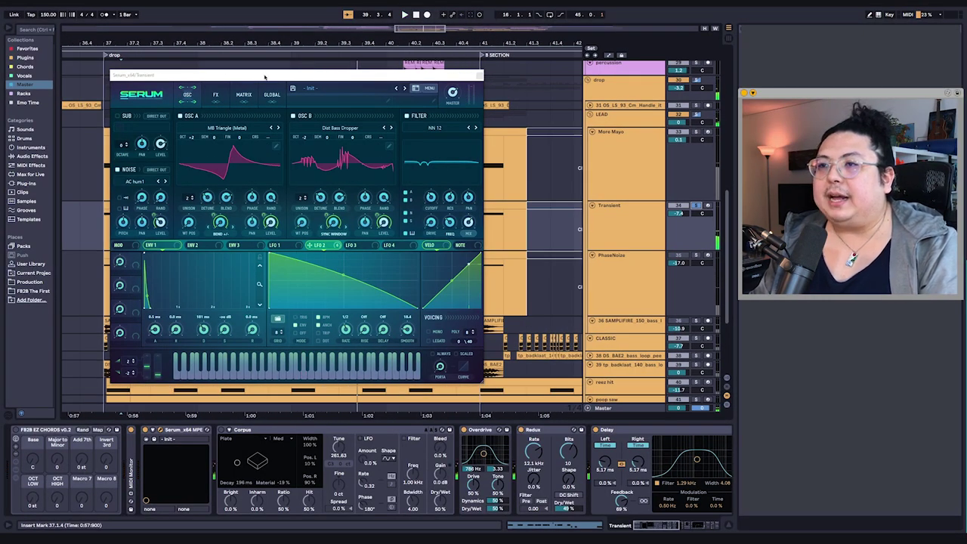
drag(264, 77, 439, 130)
drag(106, 176, 279, 178)
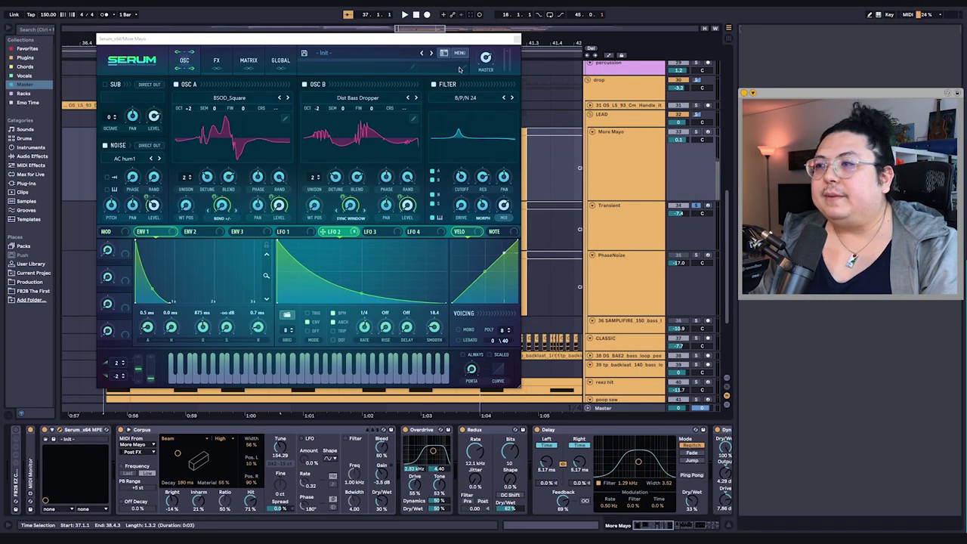
- Close More Mayo's Serum and inspect the effects in Transient's Serum, including which modulator drives the Reverb filter's cutoff
click(517, 38)
scroll(446, 114, left, 2)
click(186, 164)
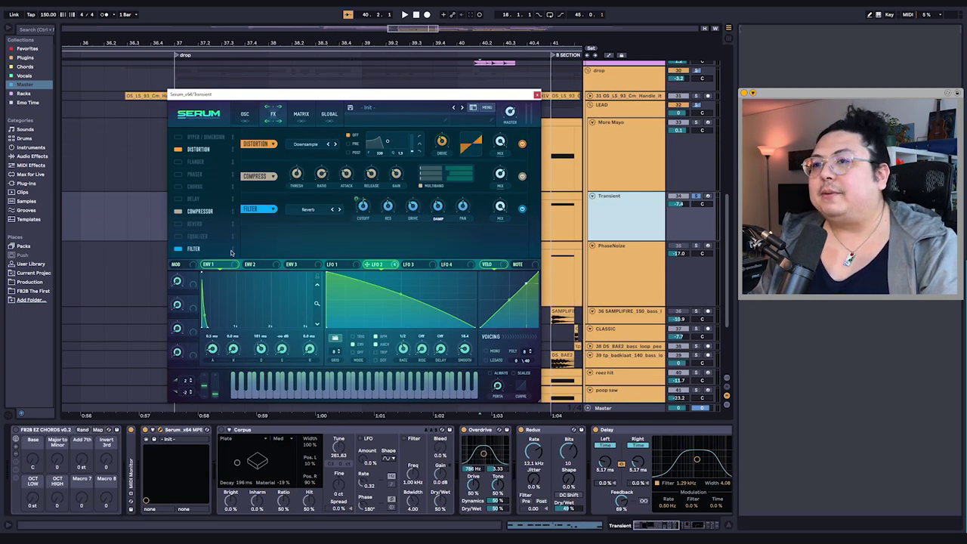
right_click(363, 208)
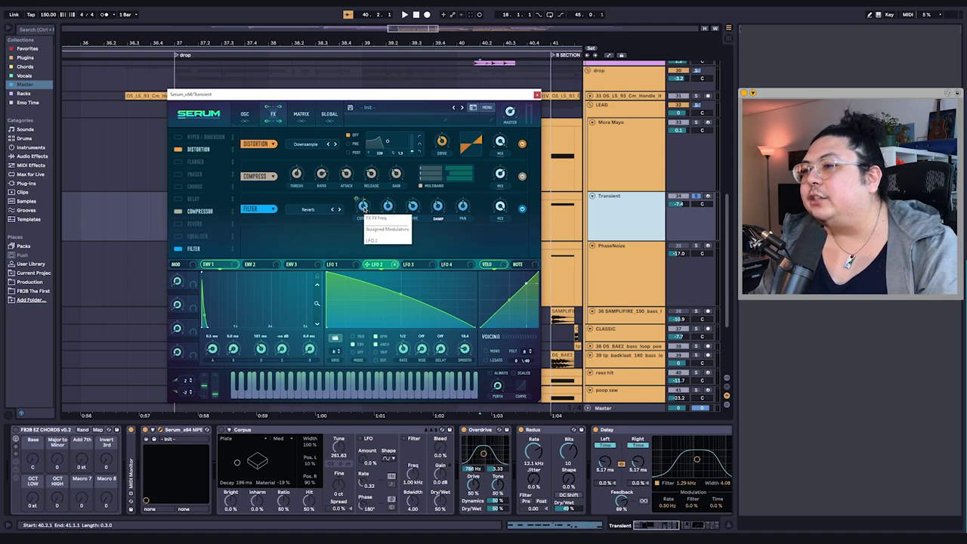
click(370, 218)
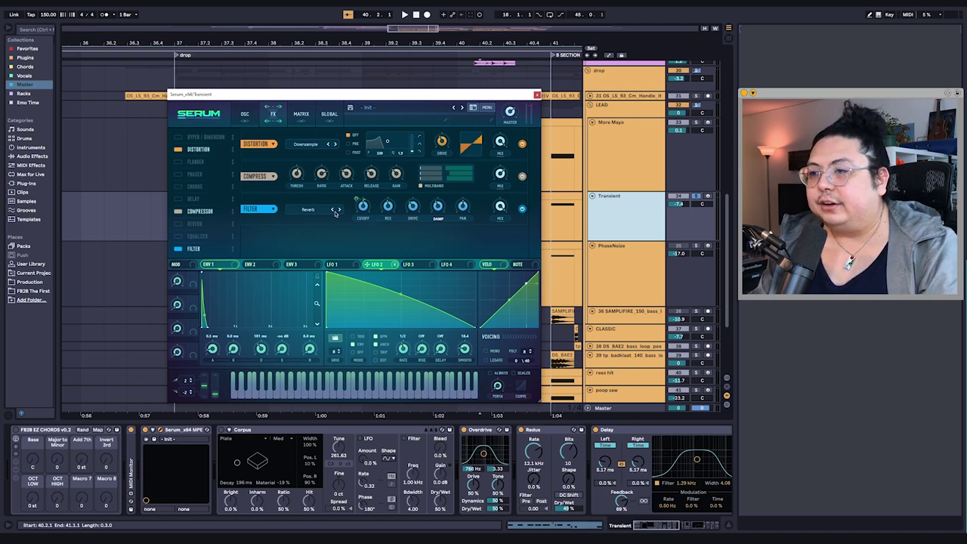
- Play the drop with Transient unsoloed and view the rest of its device chain through EQ Eight
key(space)
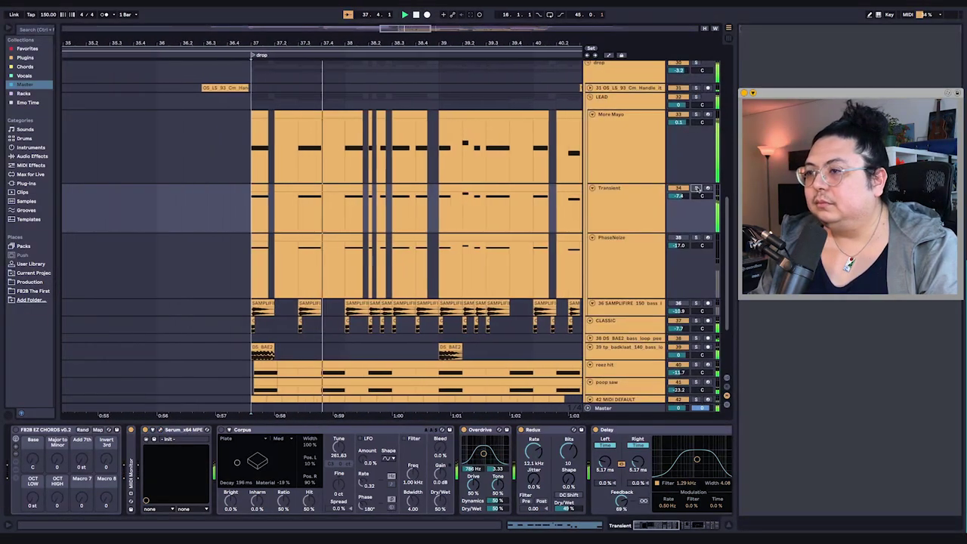
drag(662, 526, 701, 531)
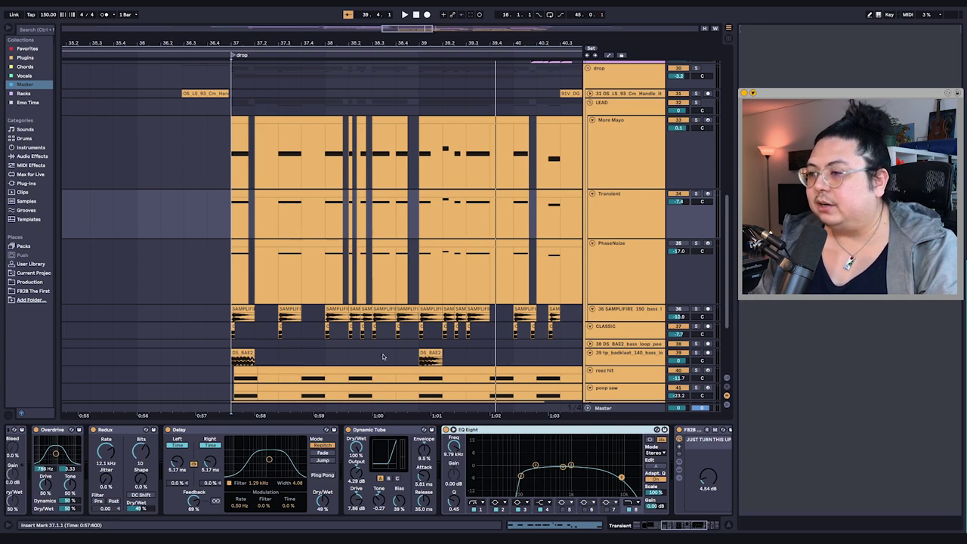
click(612, 221)
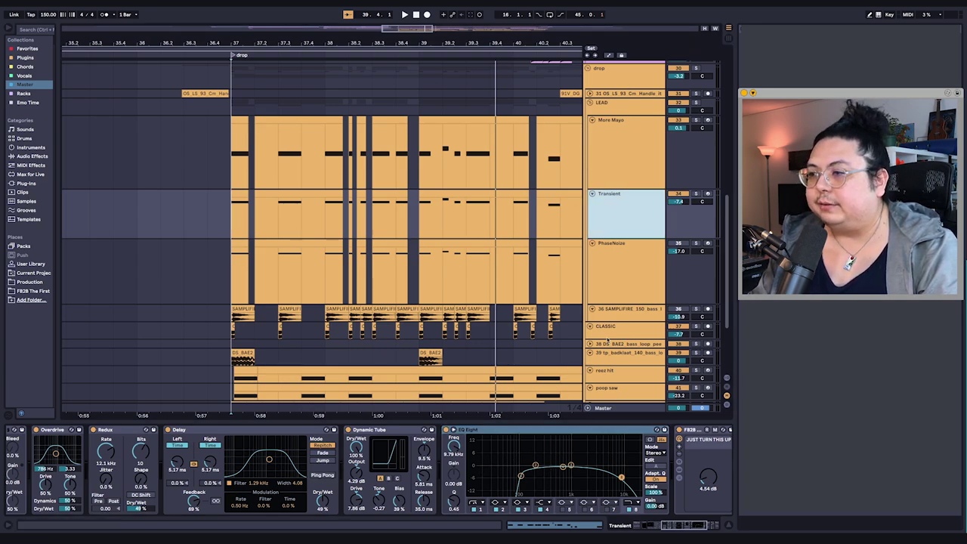
- Select the PhaseNoise track and solo it
click(679, 243)
scroll(357, 229, down, 1)
scroll(357, 229, left, 1)
key(Down)
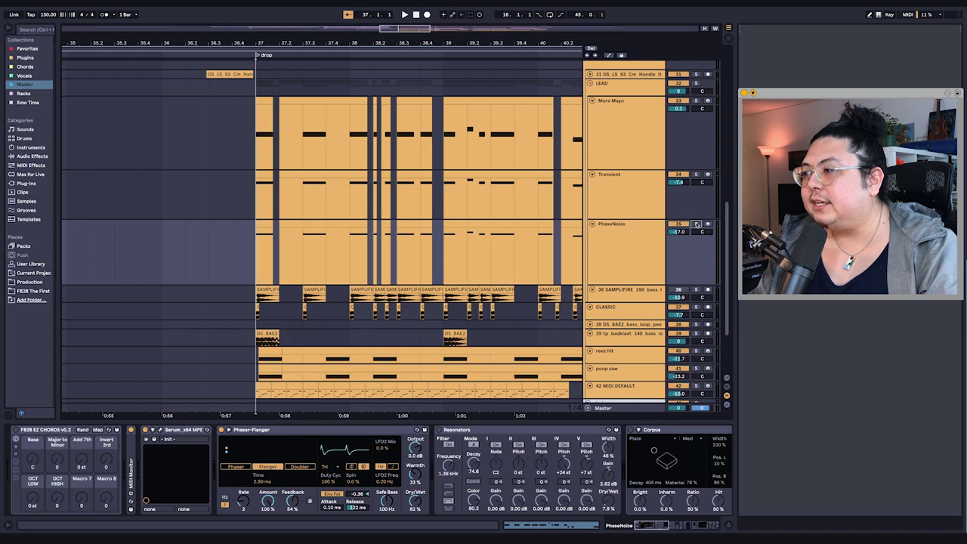
click(696, 224)
scroll(427, 217, up, 1)
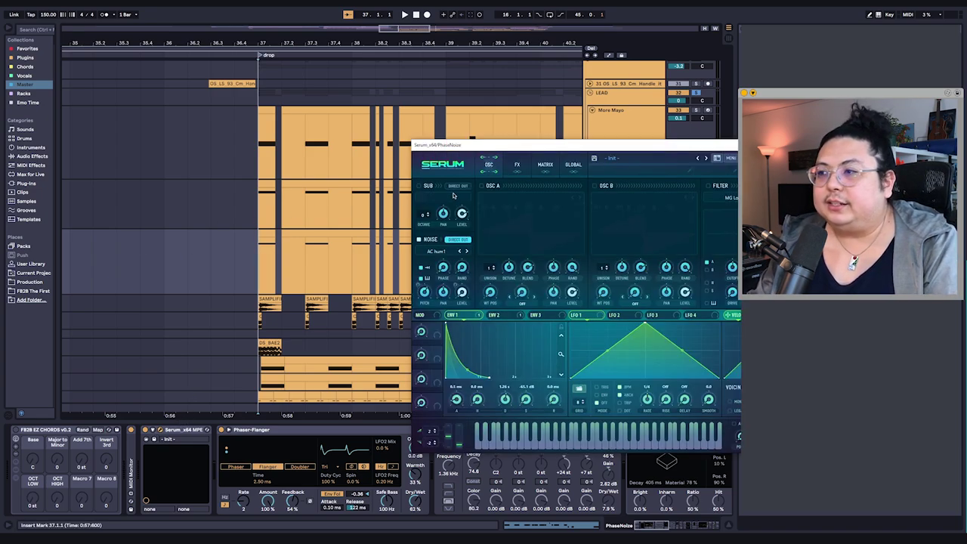
- Review the oscillator and effects pages of PhaseNoise's Serum and close the synth window
drag(524, 147, 269, 75)
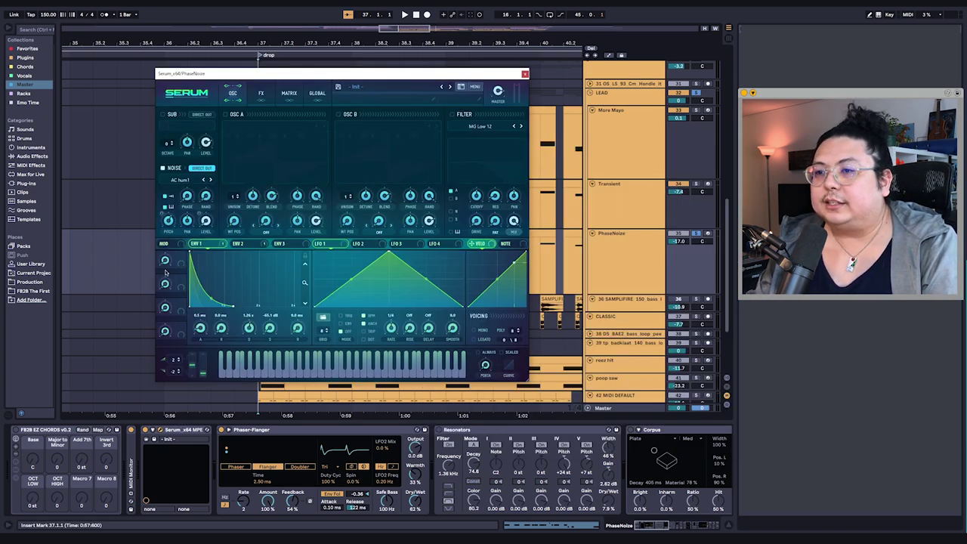
click(260, 93)
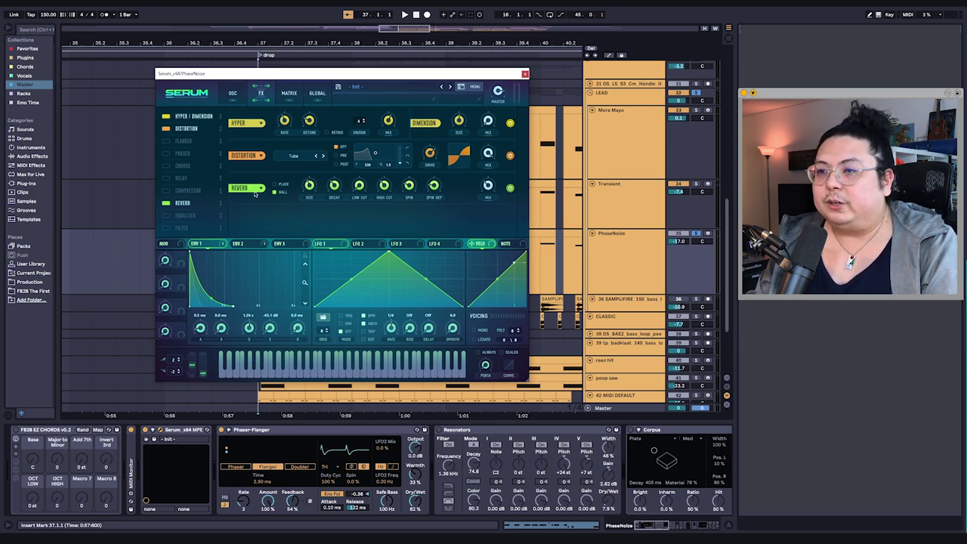
click(232, 93)
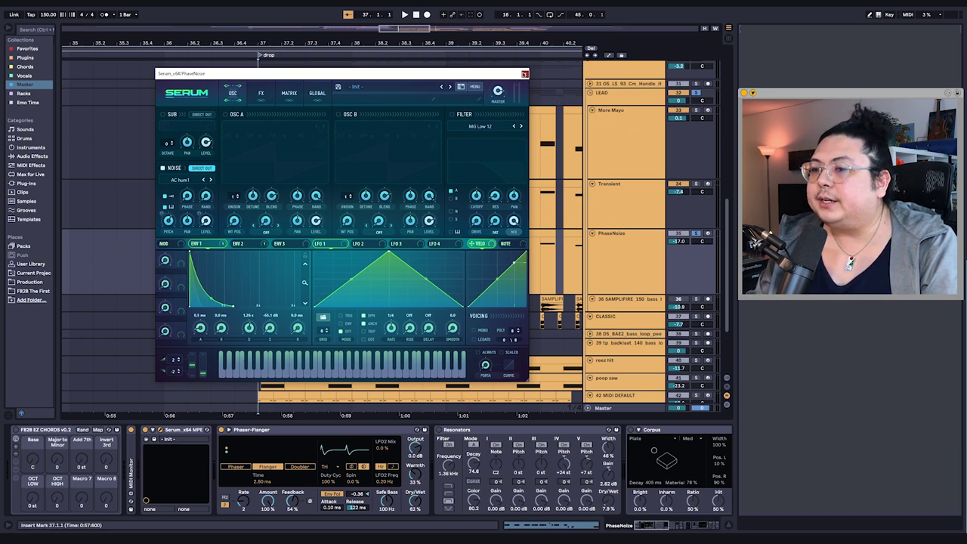
click(525, 74)
- Audition the soloed PhaseNoise layer with Phaser-Flanger switched off and on, and toggle that device's expanded view
key(space)
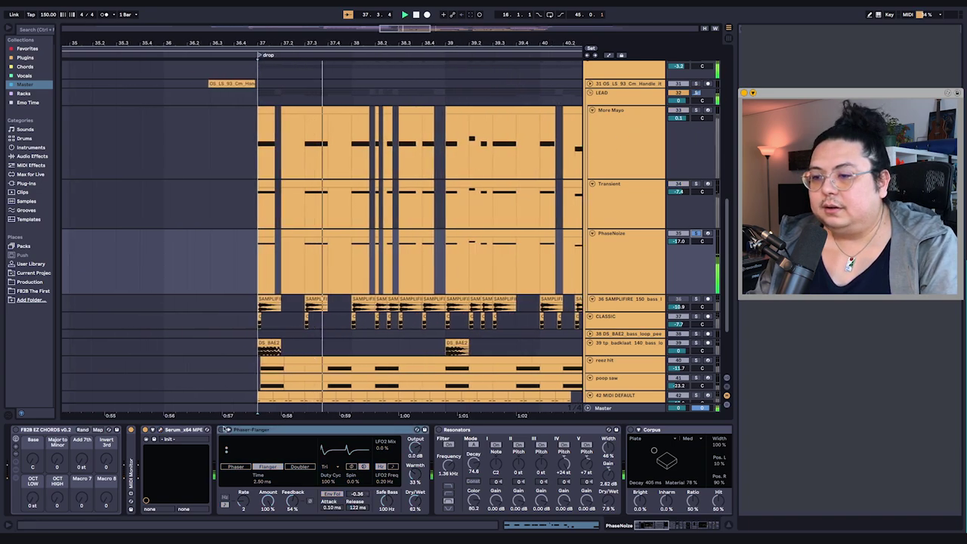
click(221, 430)
key(space)
click(221, 429)
key(space)
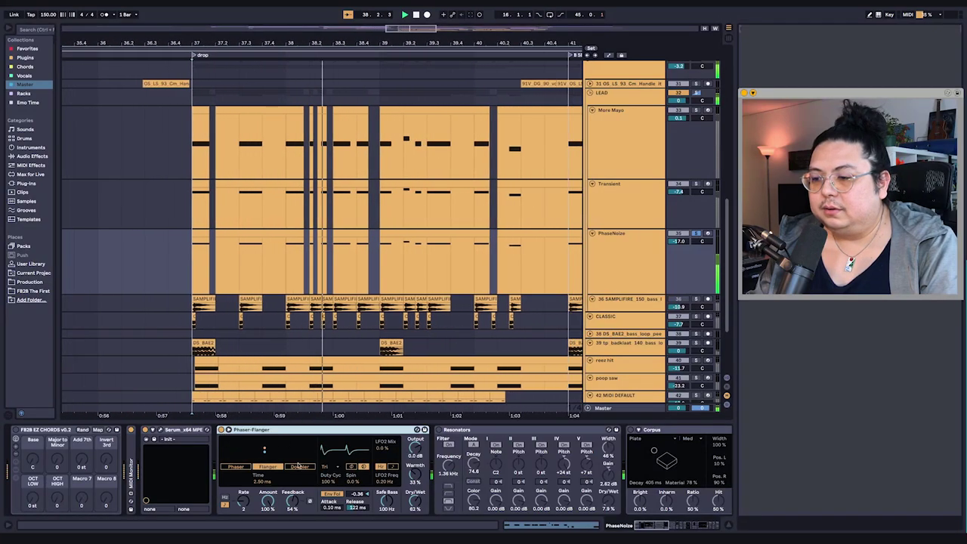
click(229, 430)
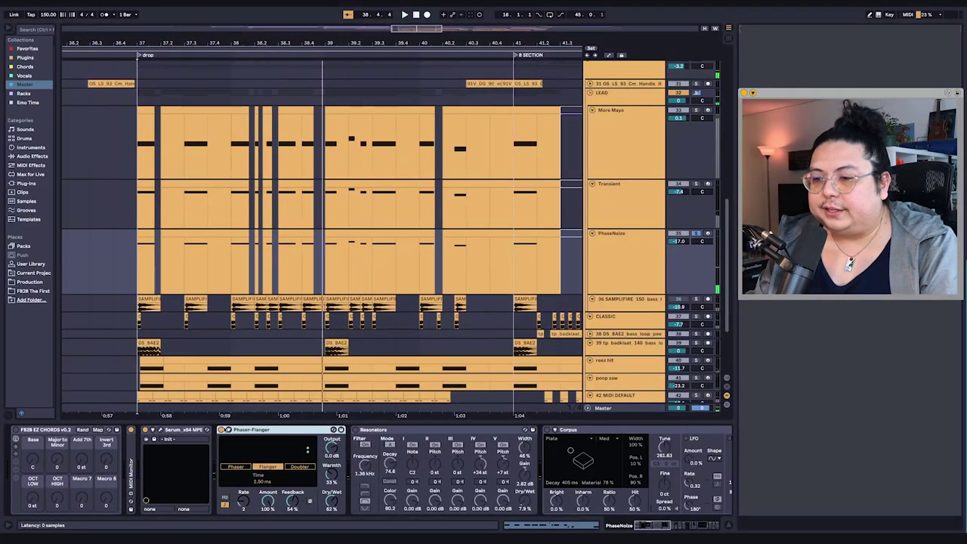
click(229, 430)
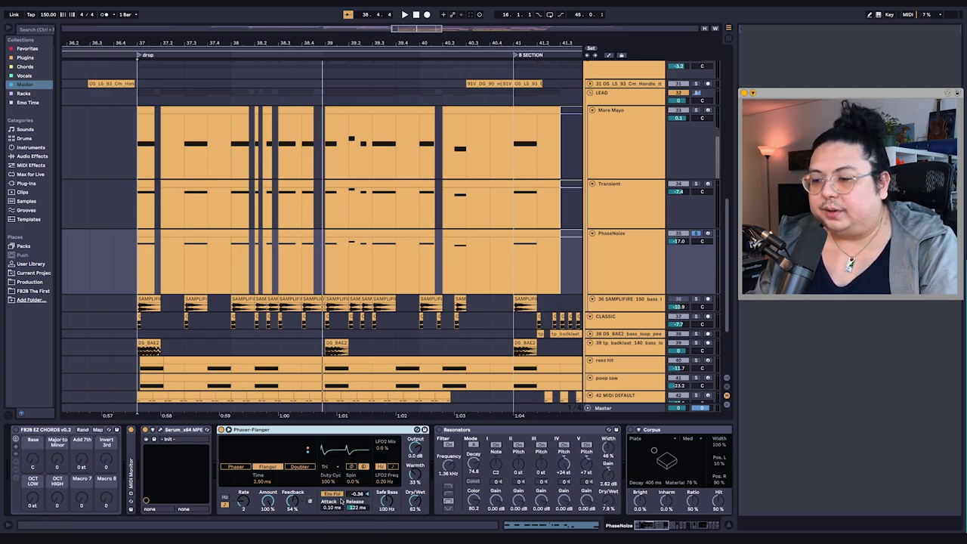
- Highlight the first PhaseNoise notes up to the one at 37.3.1, and play the layer from 37.1.1
click(212, 251)
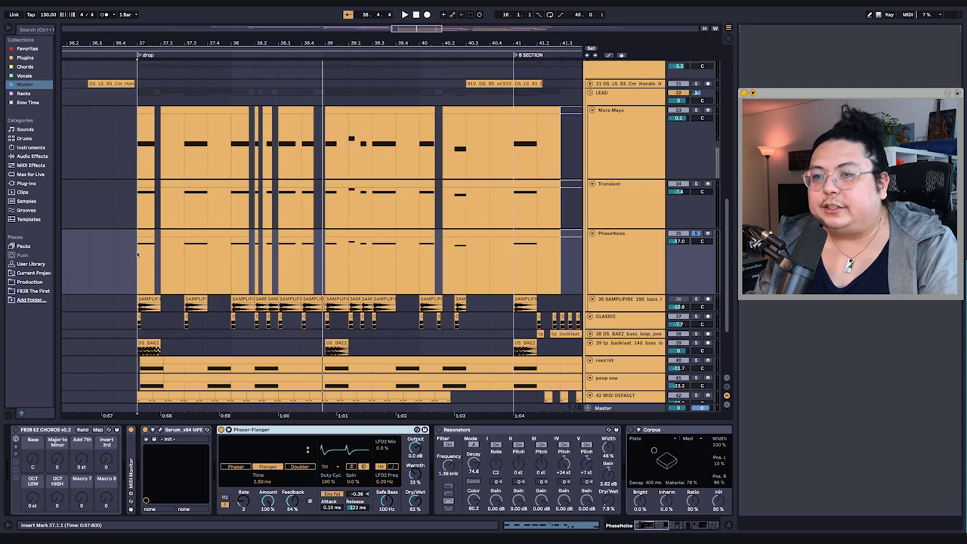
drag(137, 255, 207, 257)
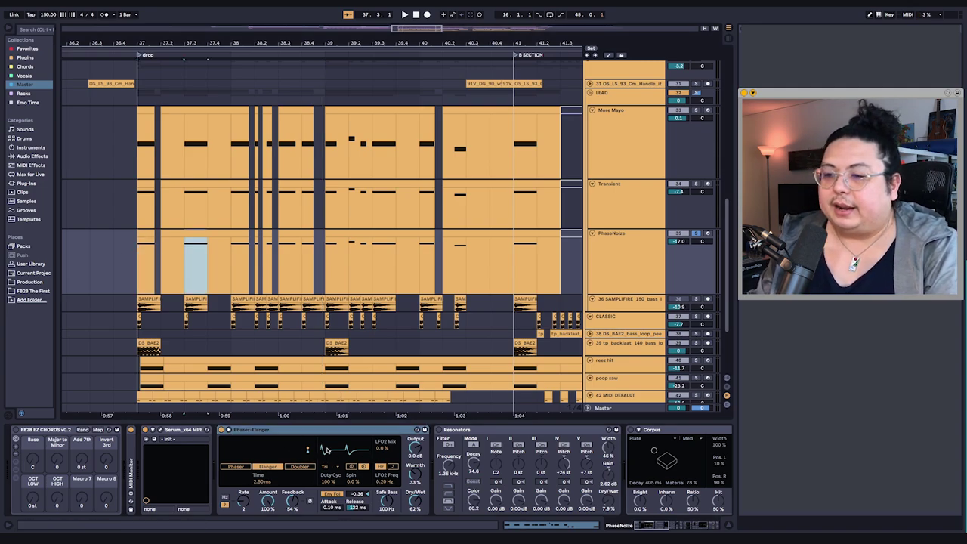
click(140, 278)
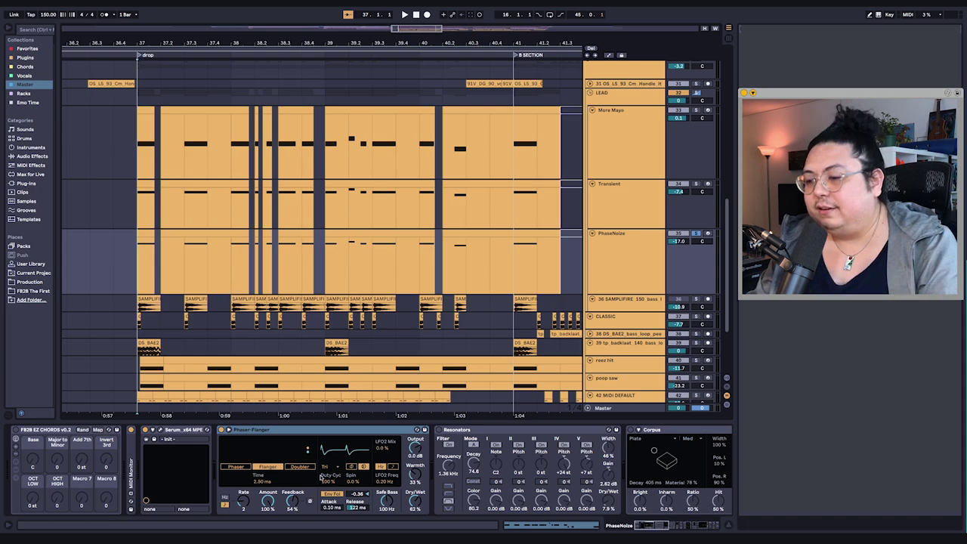
key(space)
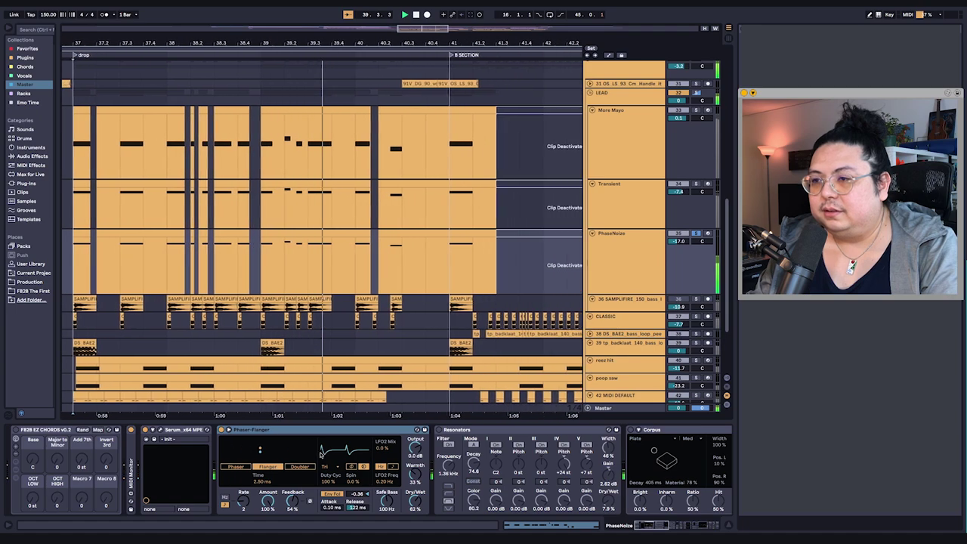
- Examine the rest of PhaseNoise's device chain, from Resonators and Corpus through Overdrive, Redux, Delay and Dynamic Tube to EQ Eight
scroll(297, 469, down, 5)
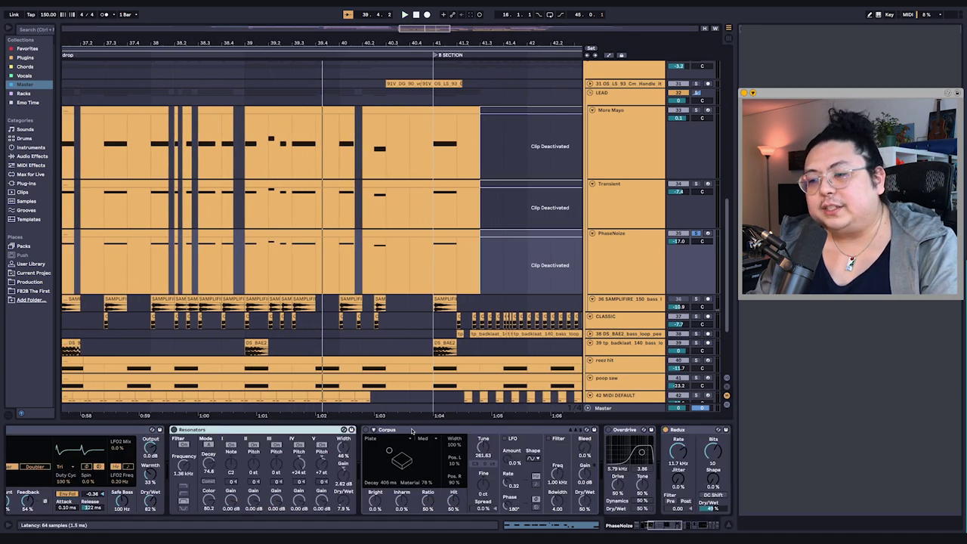
scroll(125, 431, down, 3)
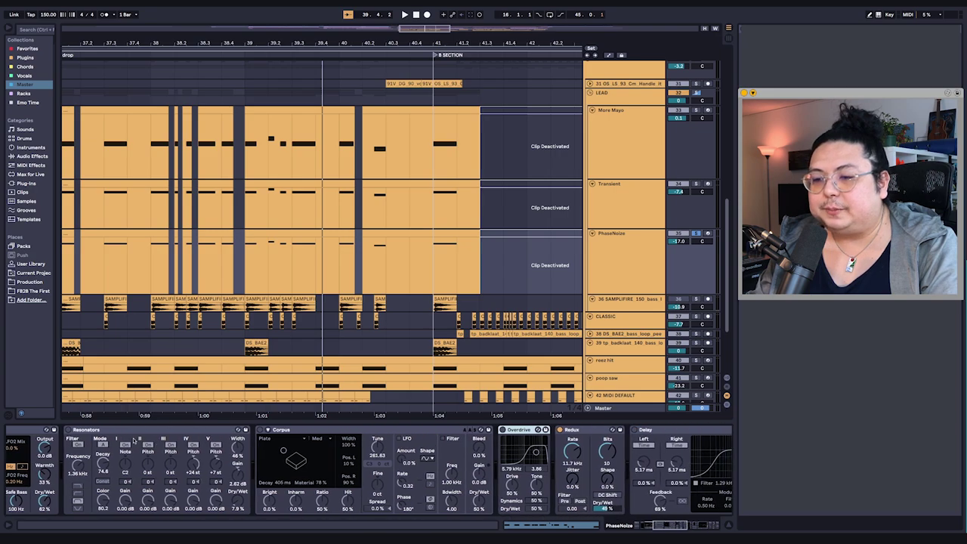
click(320, 431)
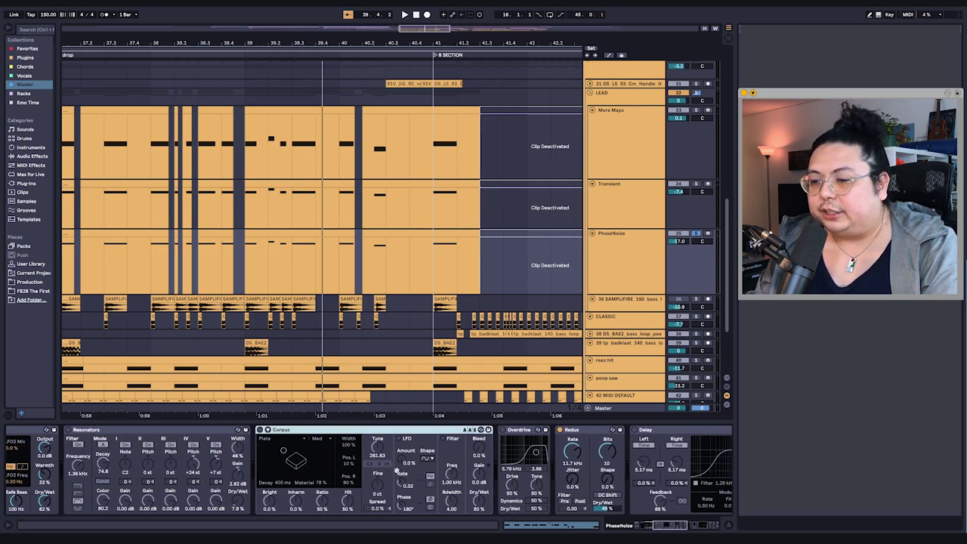
scroll(397, 468, down, 3)
scroll(265, 469, down, 3)
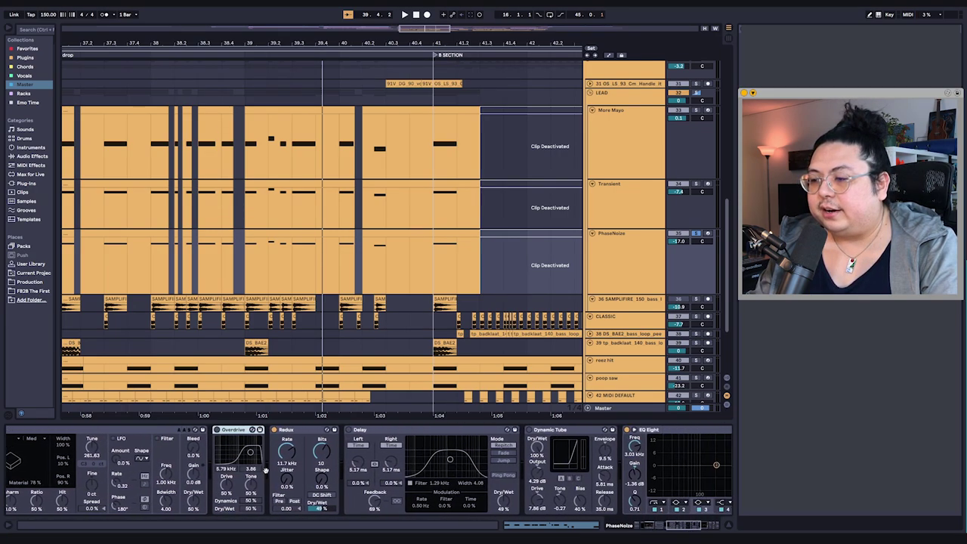
scroll(265, 469, up, 5)
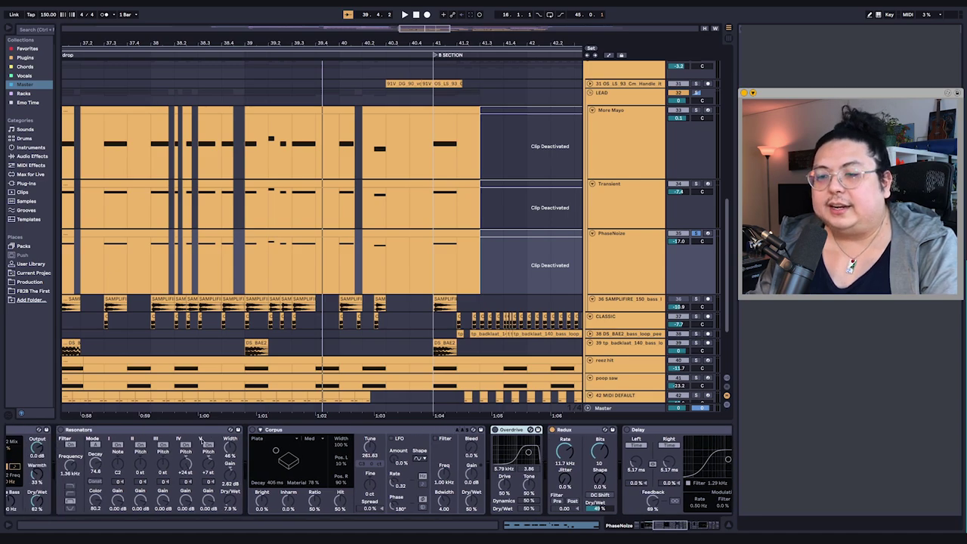
- Solo the 36 SAMPLIFIRE bass track, play it from the drop at 37.1.1, and return the insert marker there
scroll(327, 467, down, 5)
scroll(301, 438, up, 5)
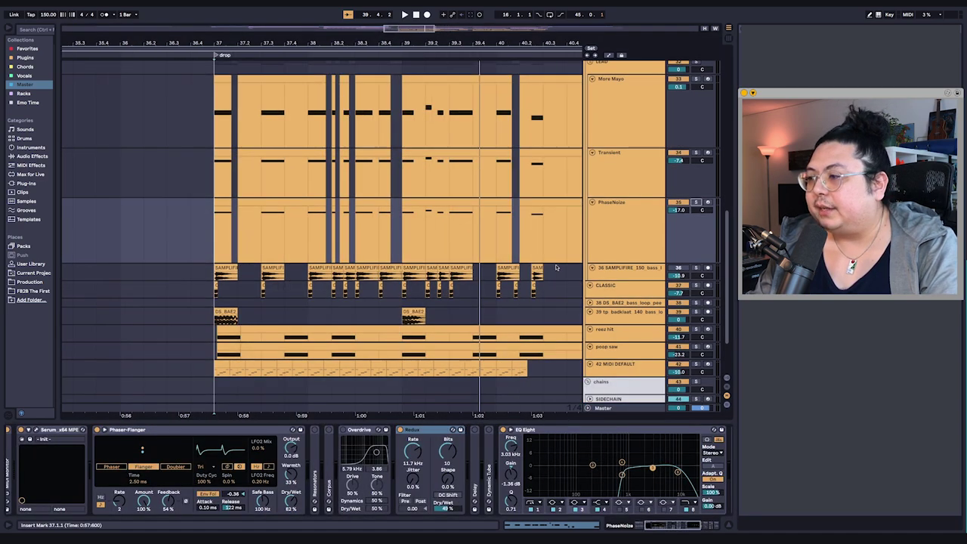
click(224, 284)
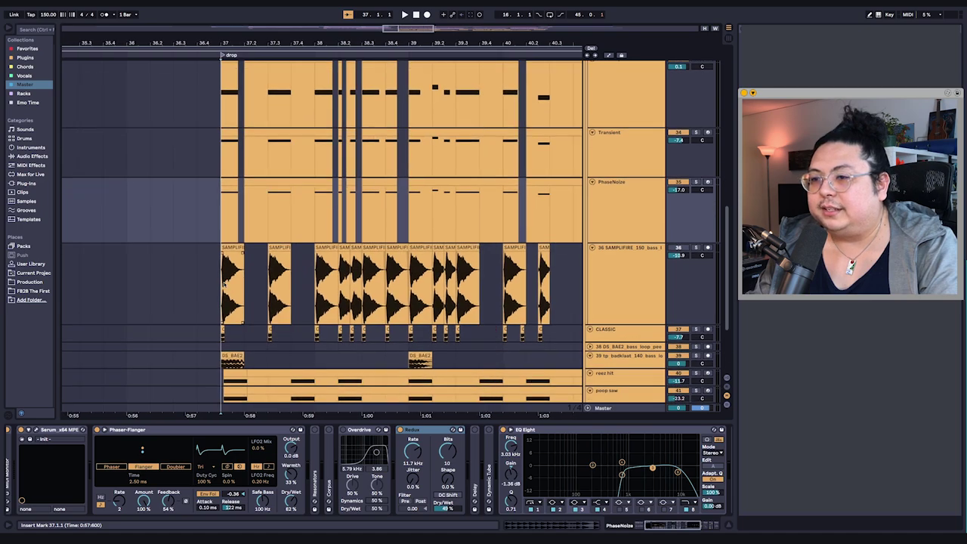
click(696, 247)
key(space)
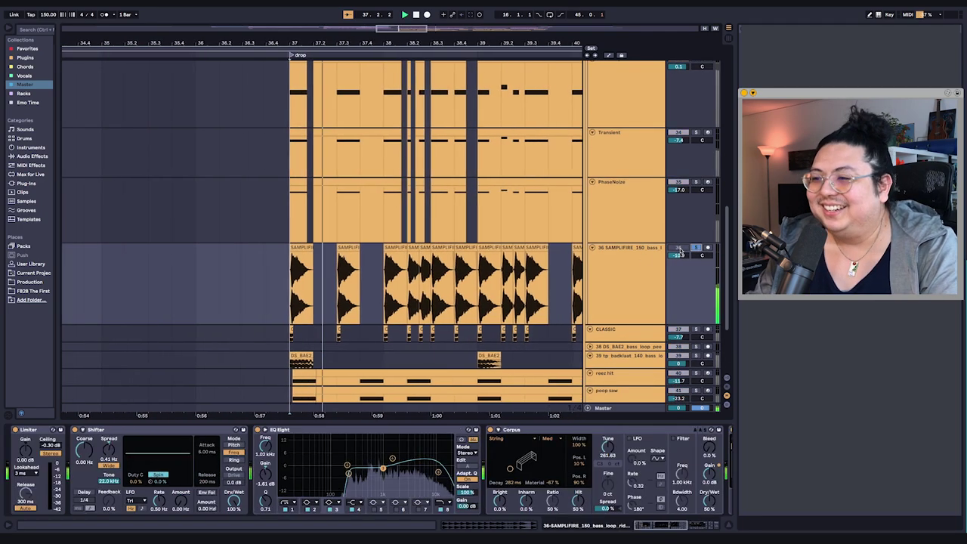
key(space)
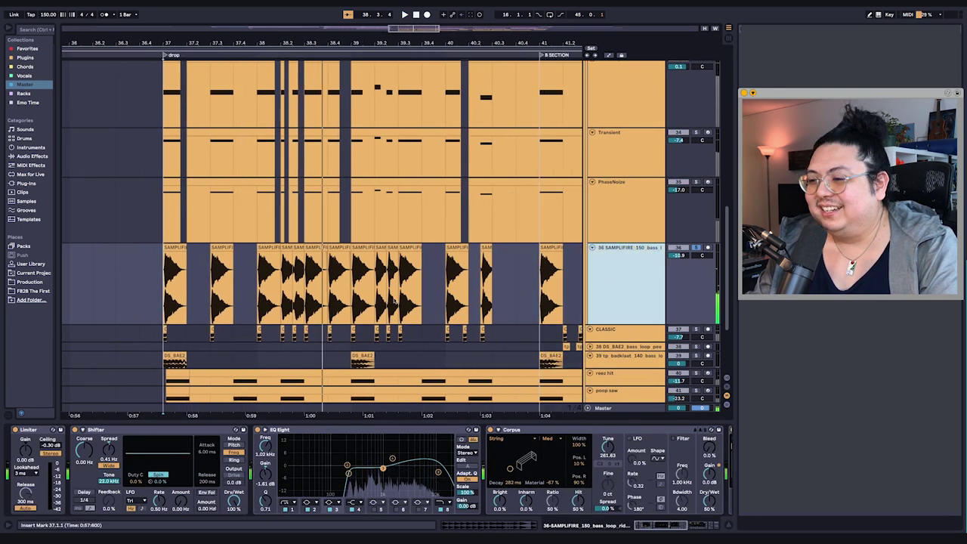
drag(309, 292, 406, 283)
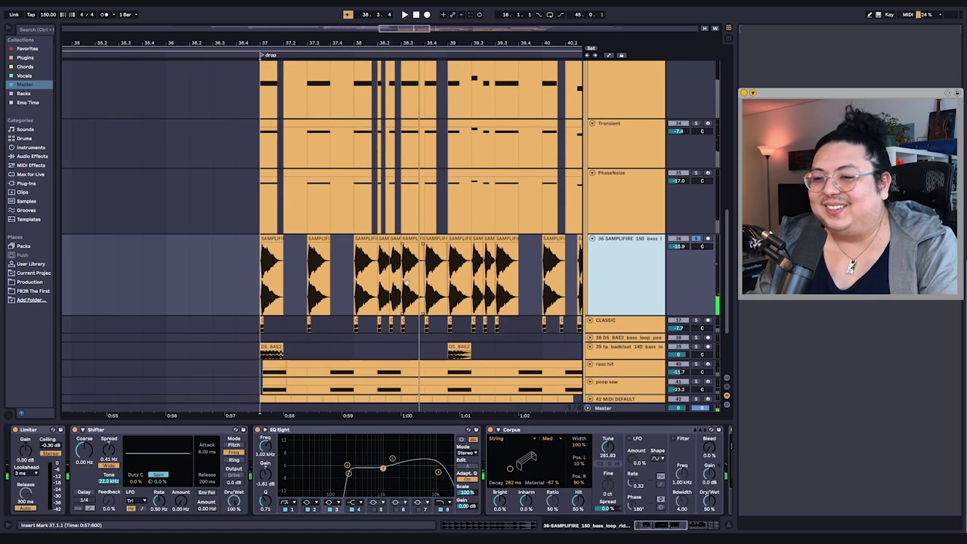
click(260, 290)
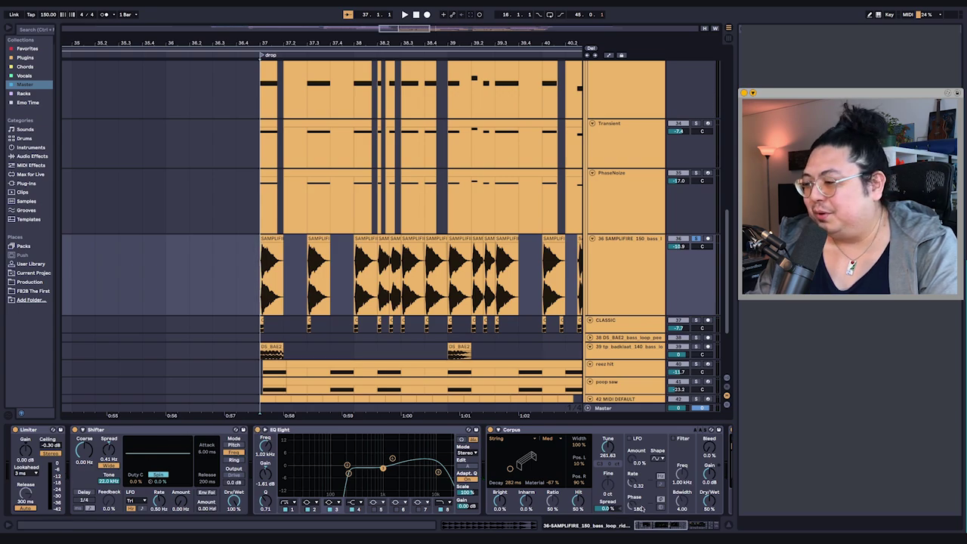
- Review the SAMPLIFIRE track's device chain, from Limiter and Shifter through EQ Eight and Corpus to Reverb
click(87, 429)
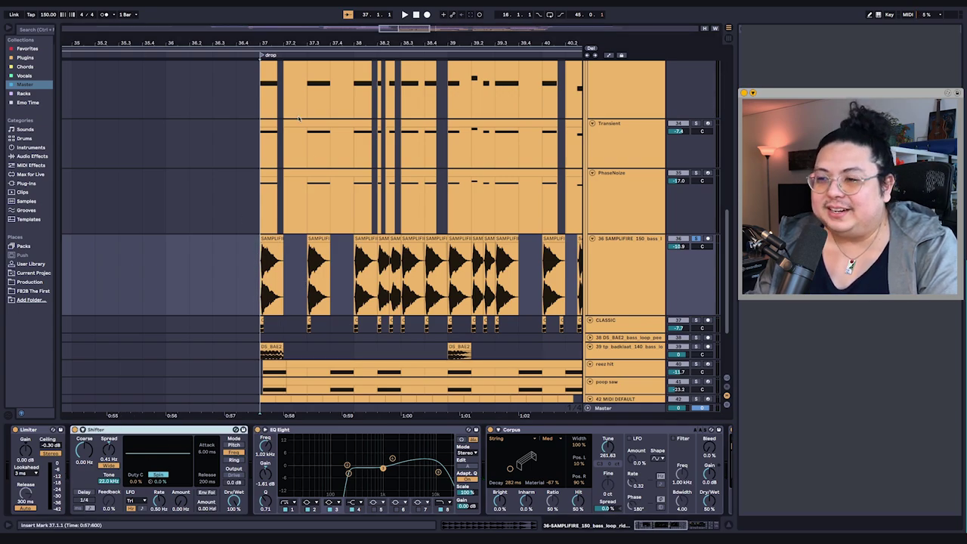
scroll(138, 400, left, 2)
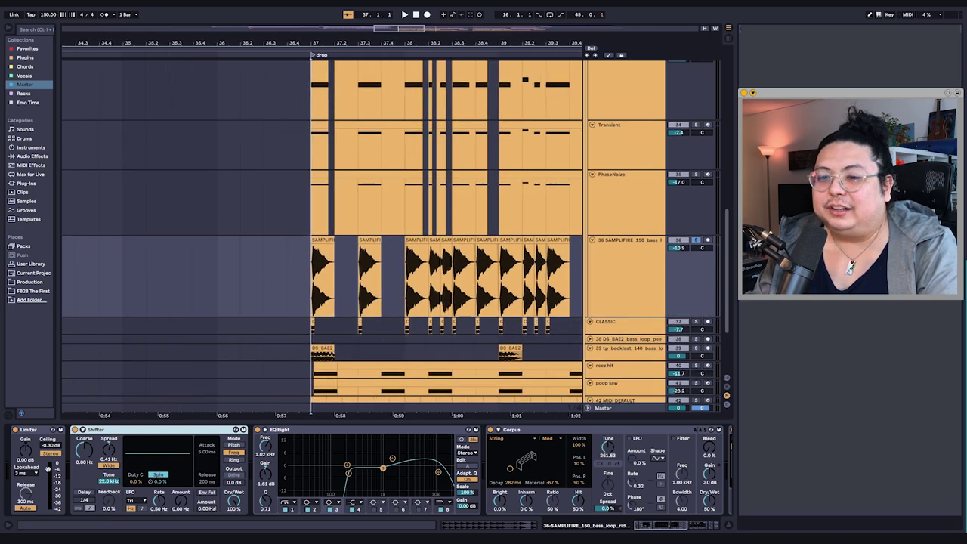
double_click(48, 431)
scroll(237, 328, right, 3)
scroll(237, 328, down, 1)
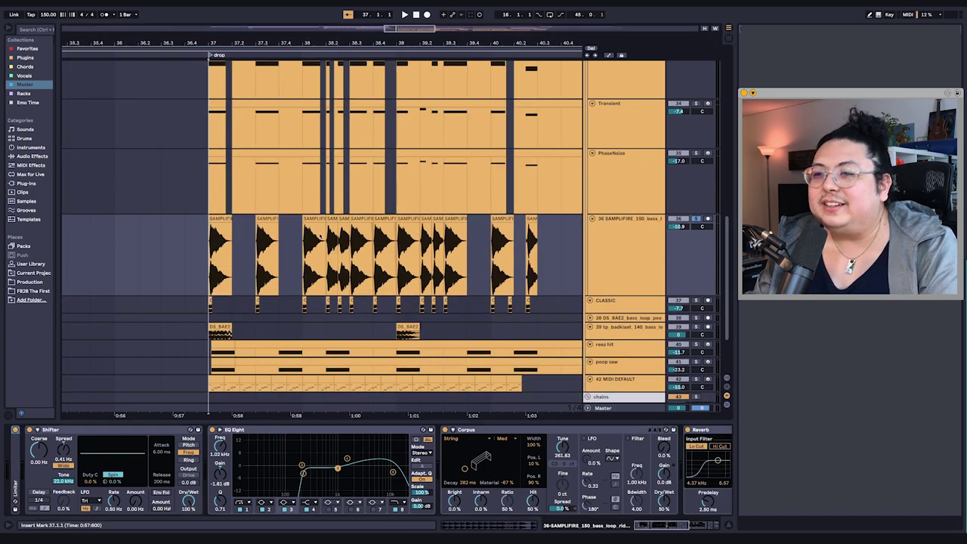
click(370, 474)
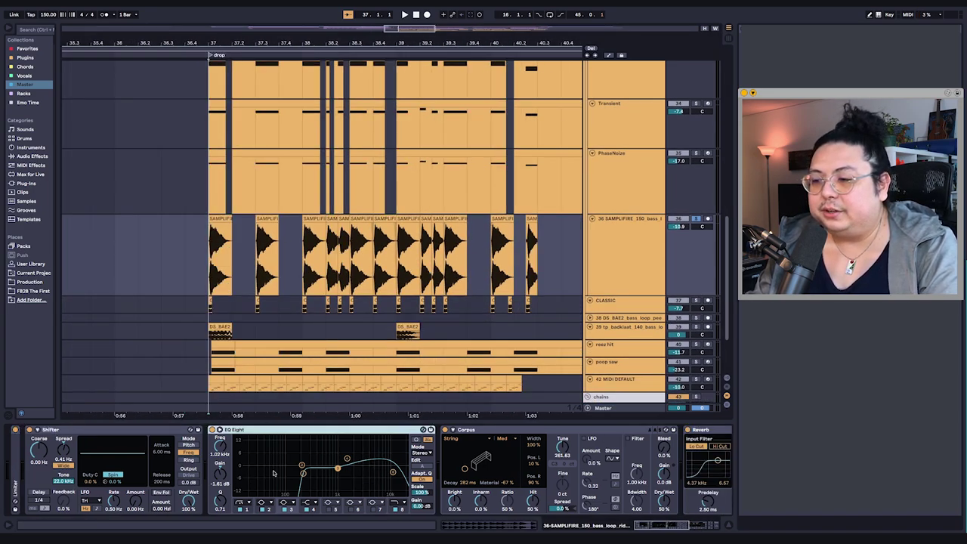
click(550, 474)
scroll(550, 475, right, 3)
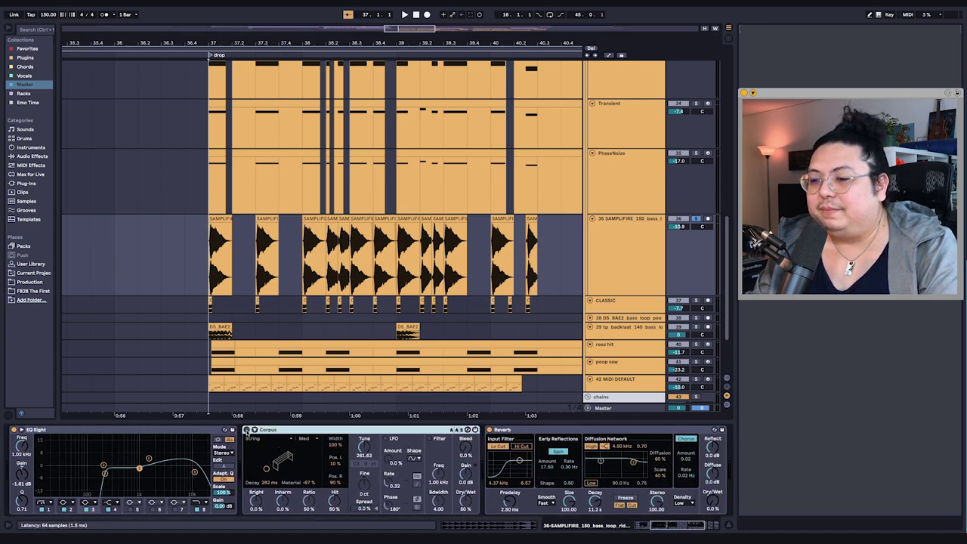
- Audition the soloed SAMPLIFIRE layer from 37.1.1 and bring its Reverb and Utility settings into view
click(198, 256)
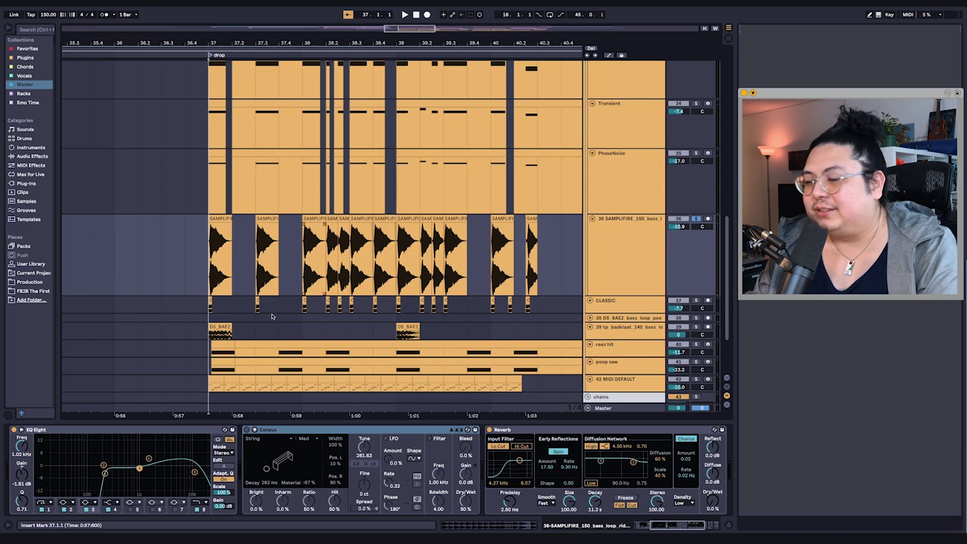
key(space)
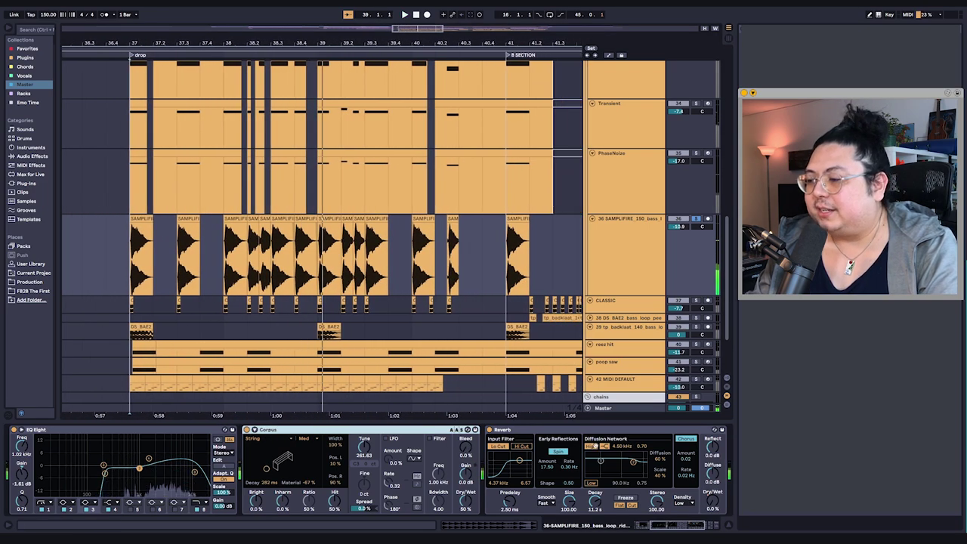
scroll(518, 502, right, 5)
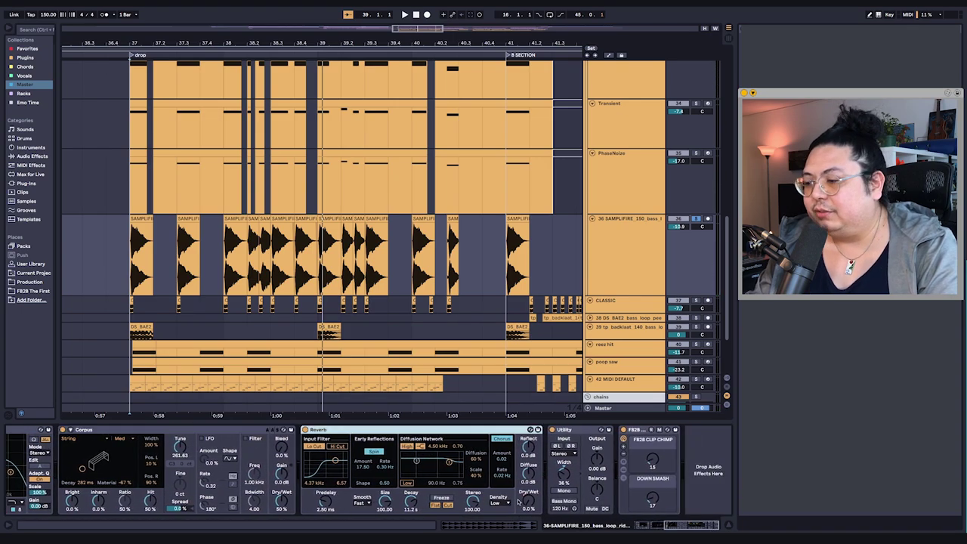
- Show the automation lanes and examine the SAMPLIFIRE track's Reverb Dry/Wet automation and Utility device
key(a)
click(166, 246)
scroll(181, 166, up, 2)
drag(176, 113, 198, 115)
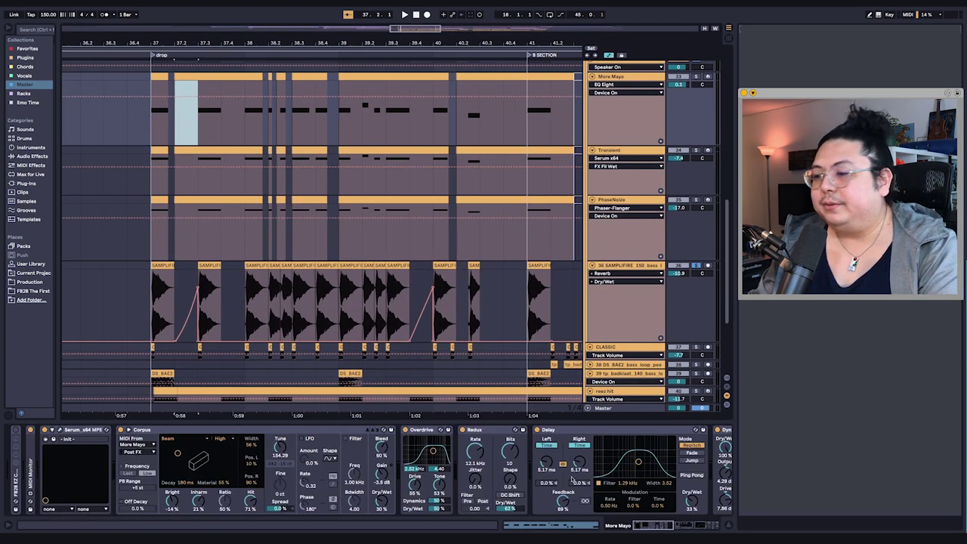
click(627, 266)
scroll(611, 470, right, 3)
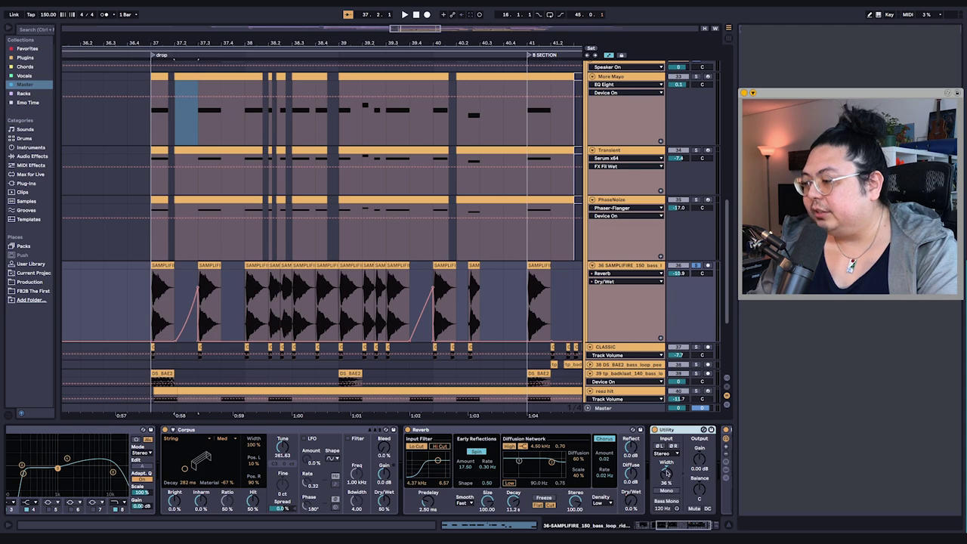
- Select the four layers from More Mayo through SAMPLIFIRE, and open the LEAD group's device chain
scroll(637, 275, up, 2)
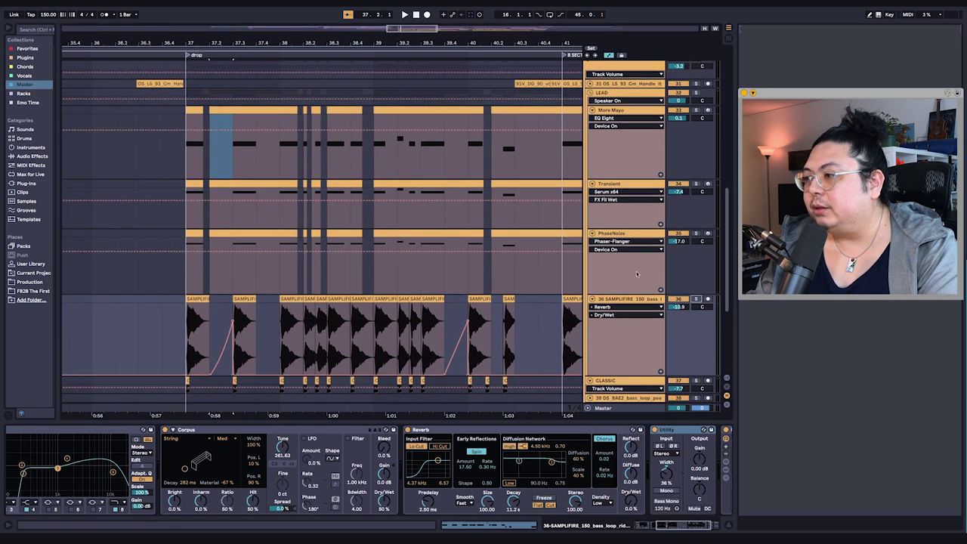
click(608, 111)
click(631, 360)
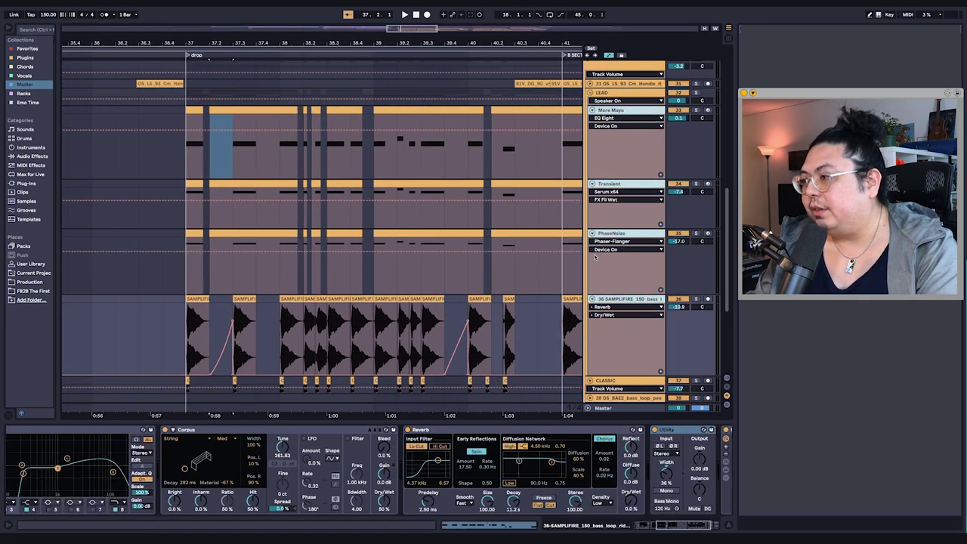
scroll(609, 138, up, 5)
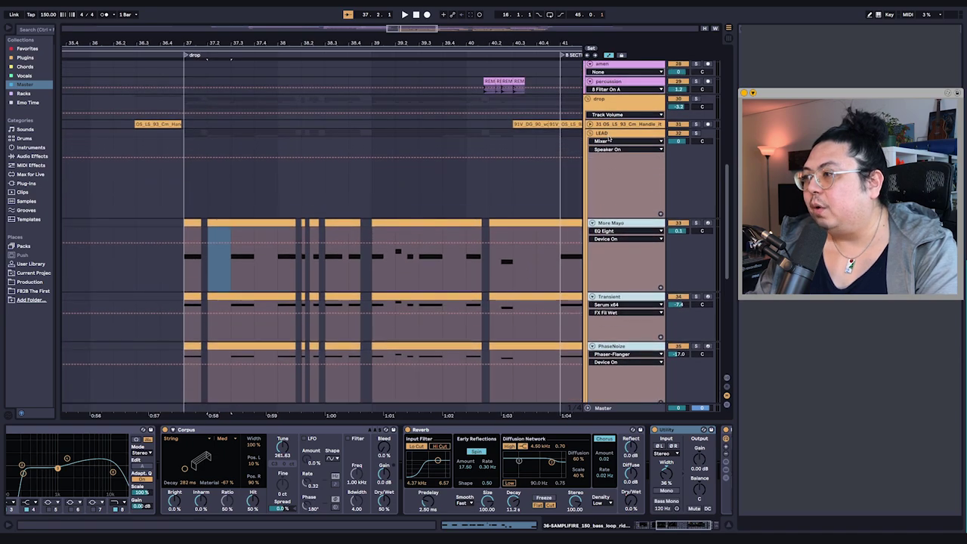
click(609, 138)
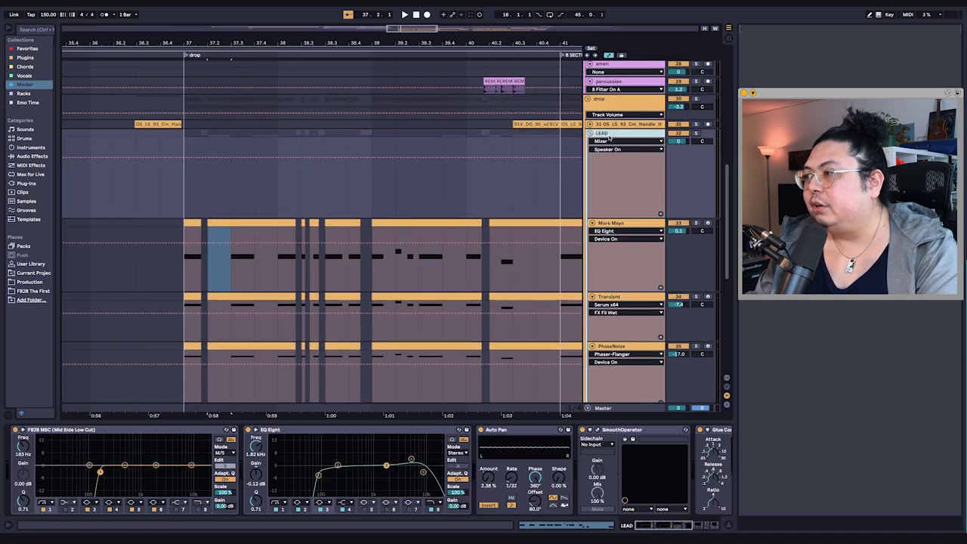
- Inspect the LEAD group's FB2B MSC (Mid Side Low Cut) EQ and toggle its M/S edit channel
double_click(46, 430)
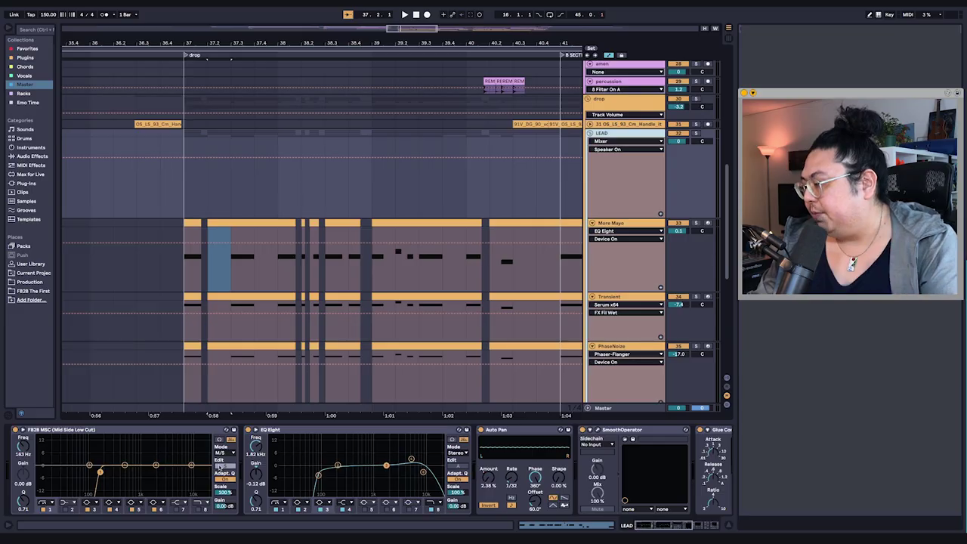
click(99, 429)
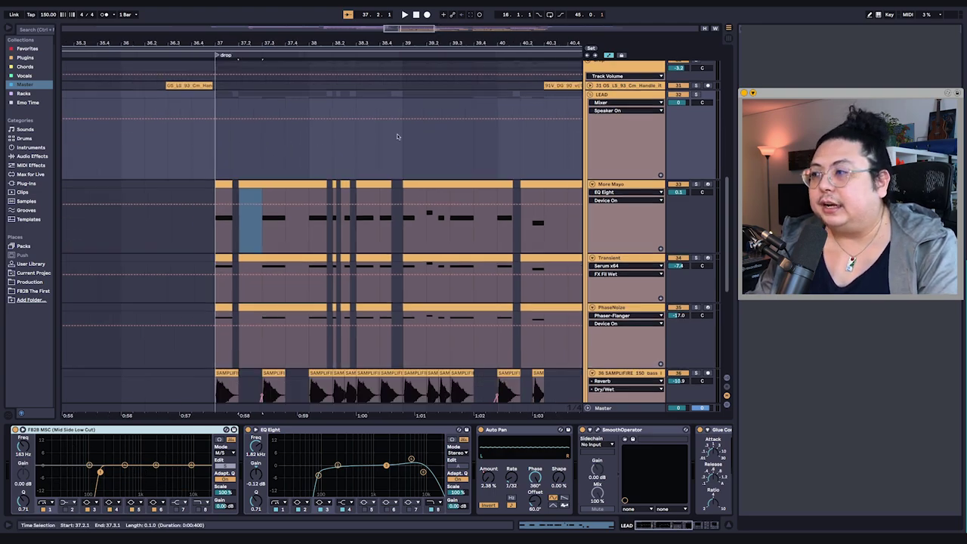
click(227, 466)
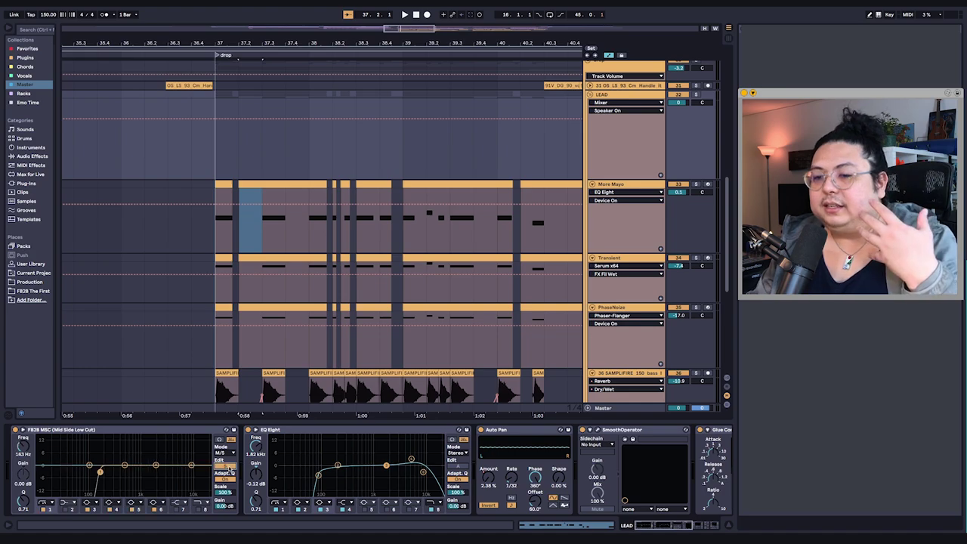
click(70, 428)
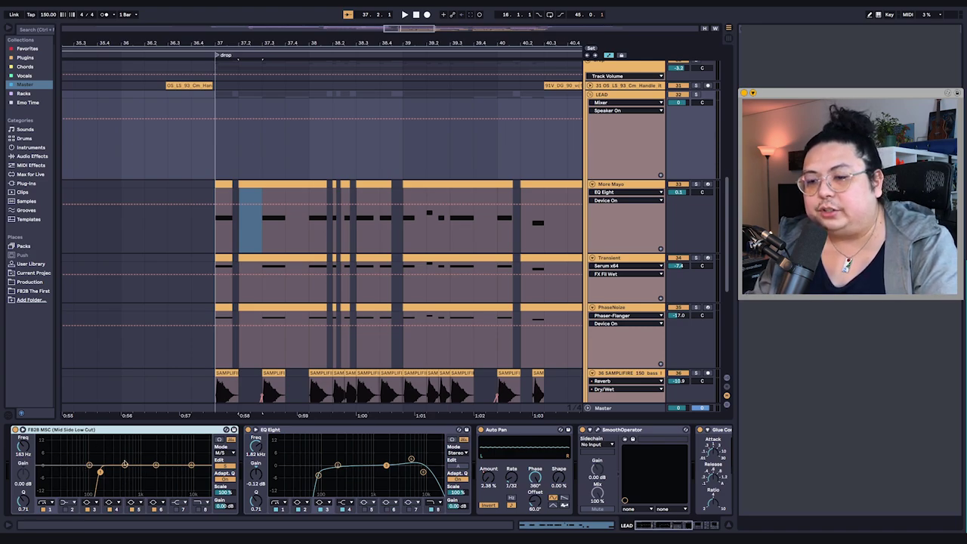
- Solo the LEAD group and play the drop while viewing its EQ Eight
scroll(209, 474, right, 2)
scroll(263, 473, right, 1)
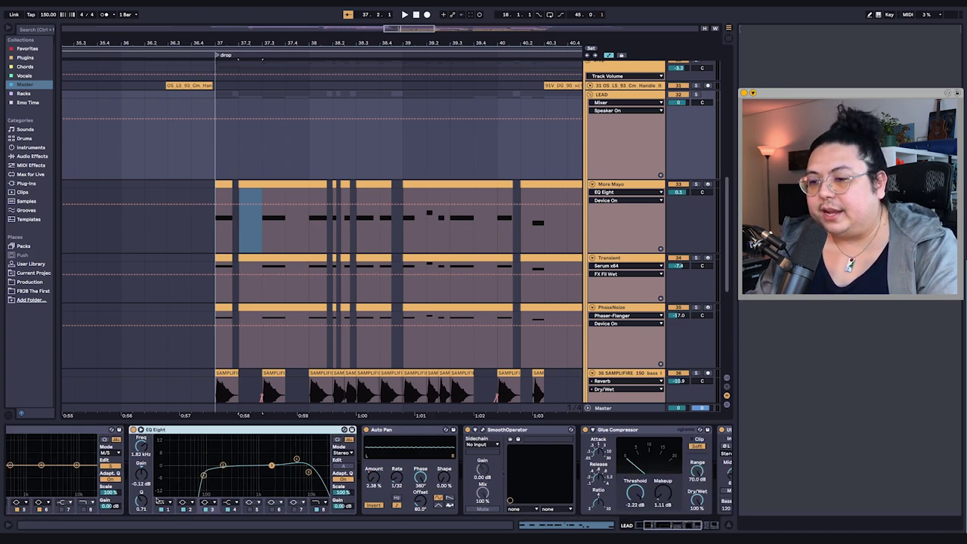
click(696, 95)
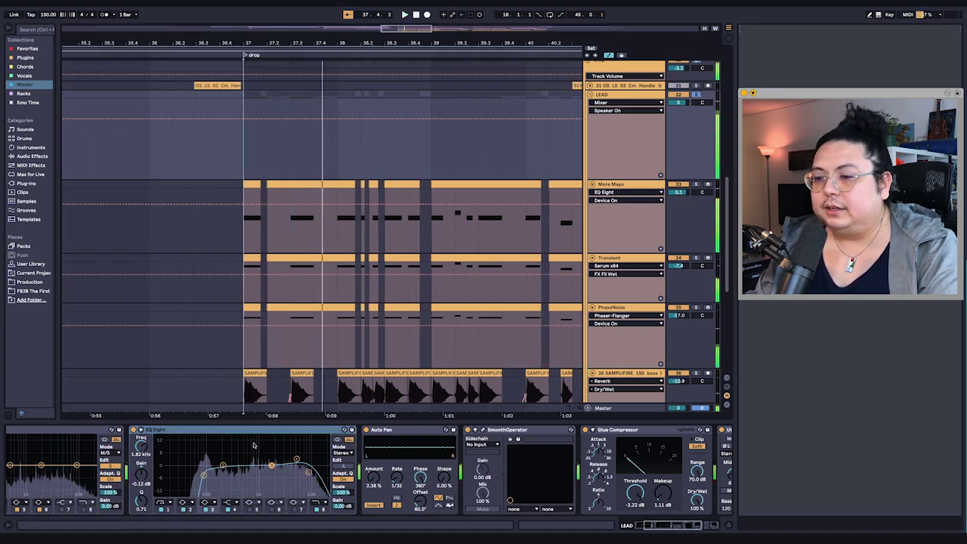
key(space)
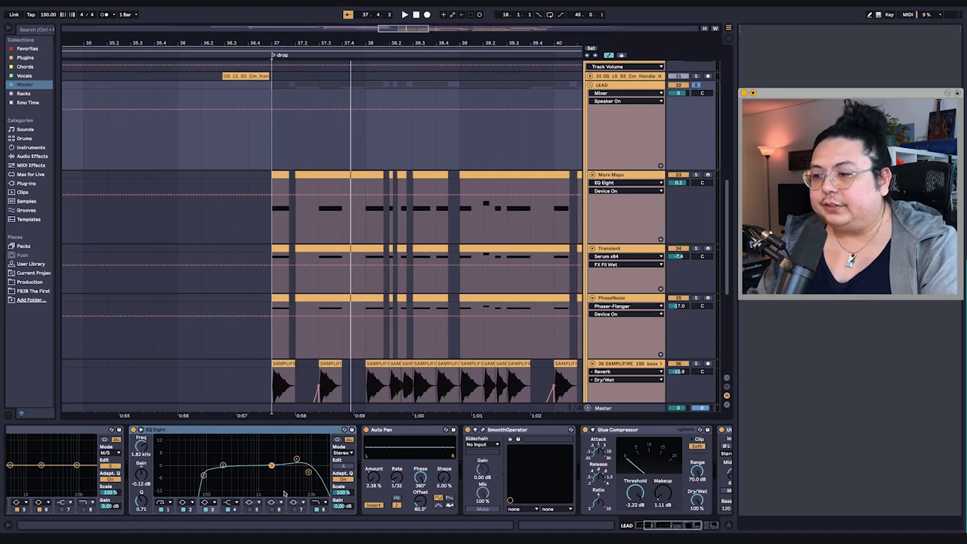
- Compare the soloed LEAD group with EQ Eight switched off and back on, playing from 36.4.1
scroll(391, 326, up, 1)
click(134, 429)
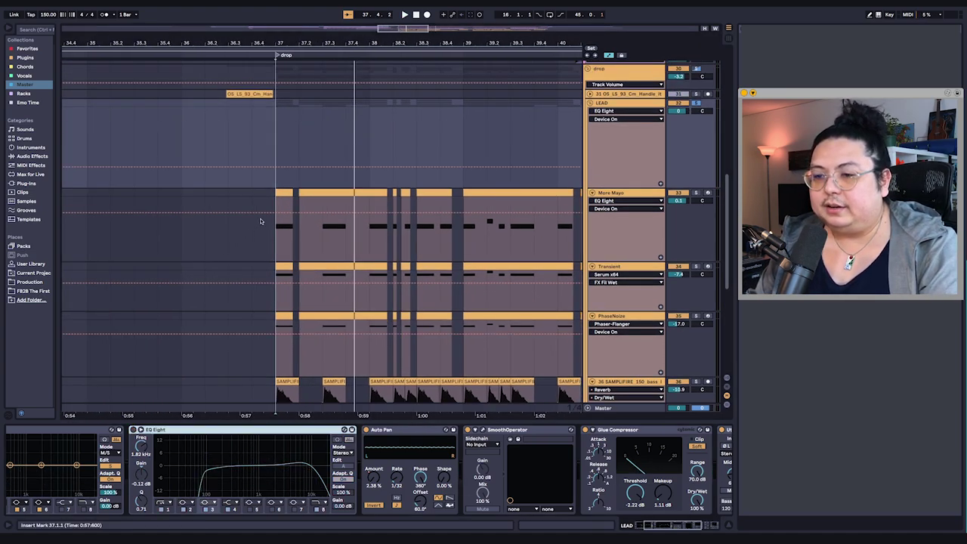
click(260, 236)
key(space)
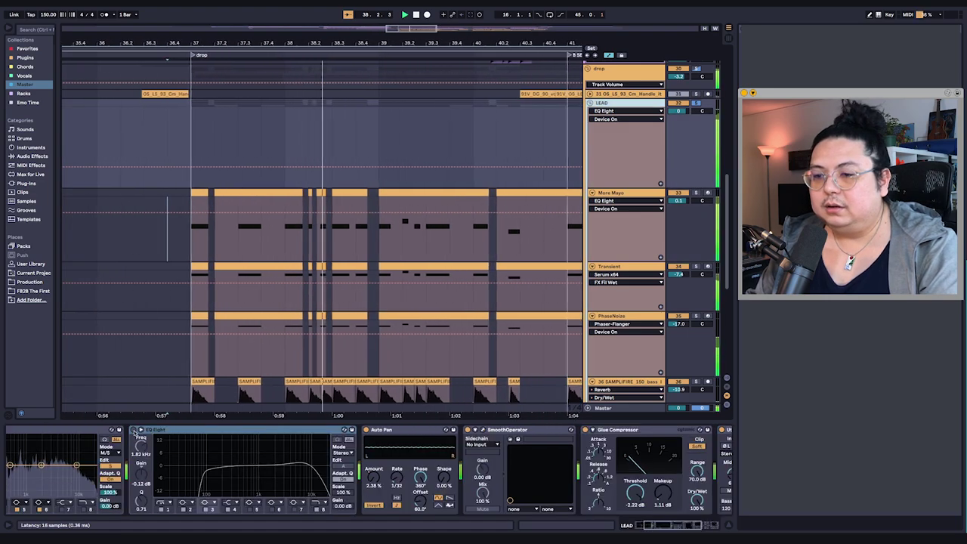
key(space)
click(134, 429)
key(space)
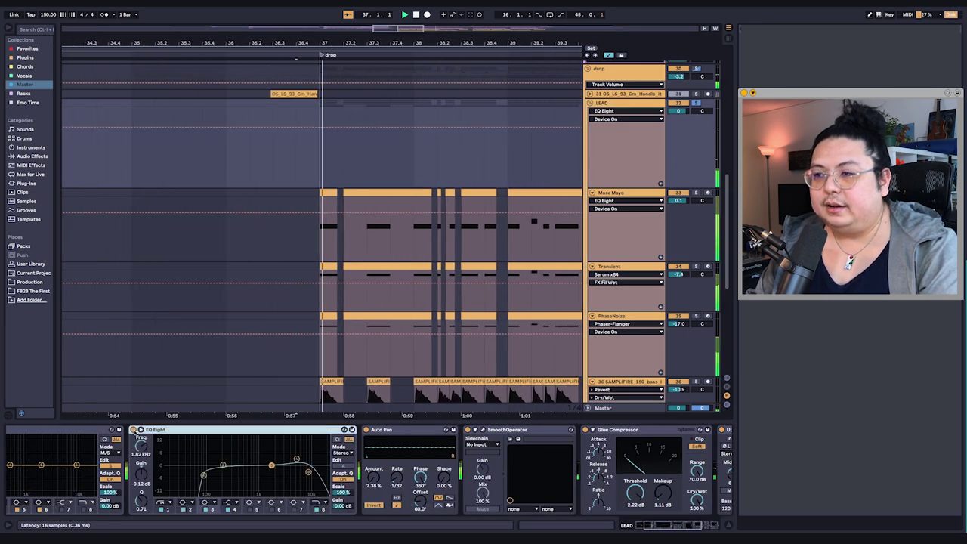
key(space)
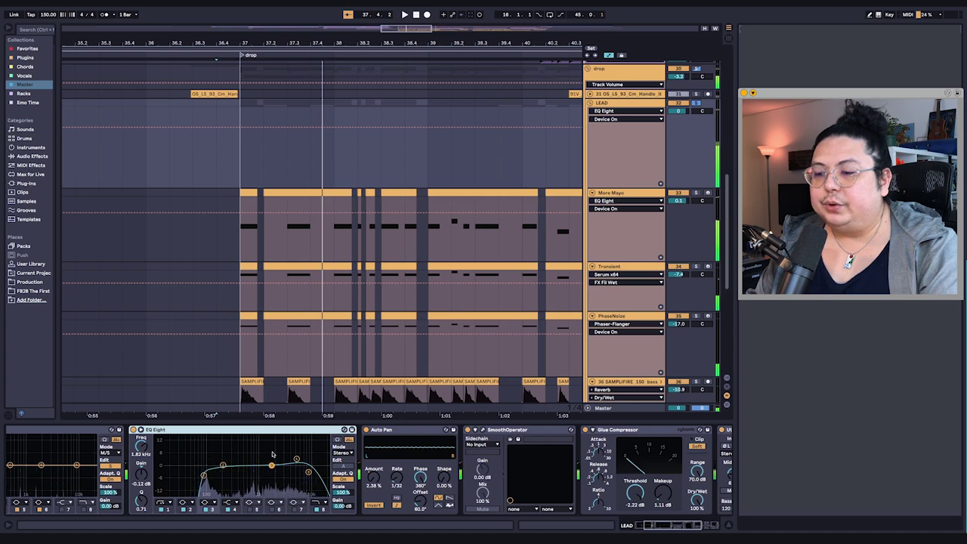
- Hide the automation lanes, select the LEAD group's Auto Pan for review, and place the insert marker at 40.2.1
click(373, 477)
key(a)
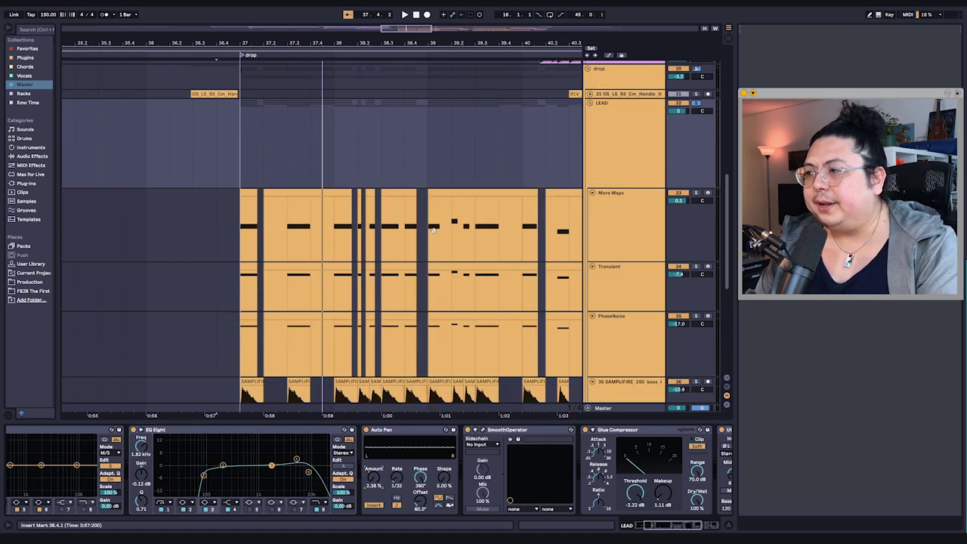
drag(433, 231, 257, 248)
scroll(528, 176, down, 3)
scroll(514, 181, right, 3)
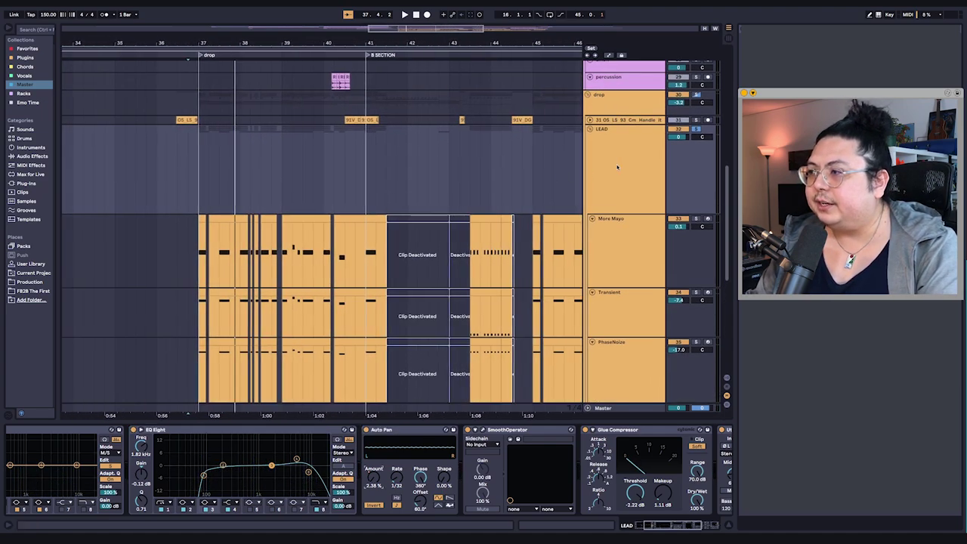
click(617, 166)
click(399, 438)
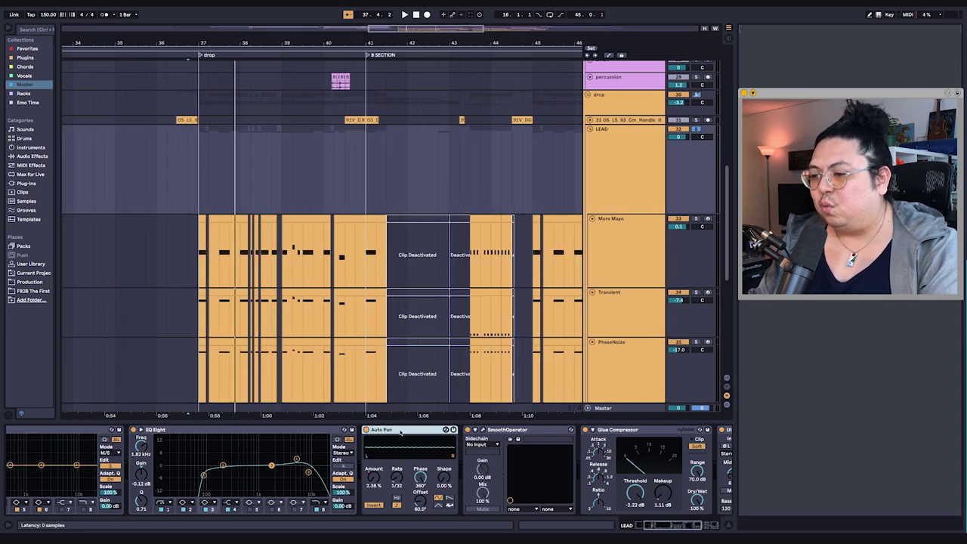
click(331, 178)
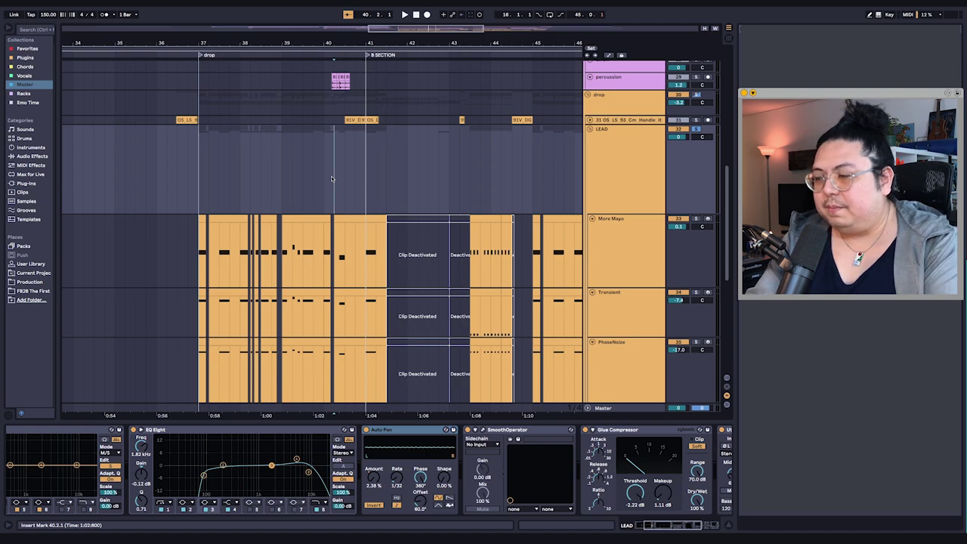
- Show the automation lanes and review the LEAD group's Auto Pan Amount automation across the drop and B SECTION
key(a)
scroll(277, 166, right, 10)
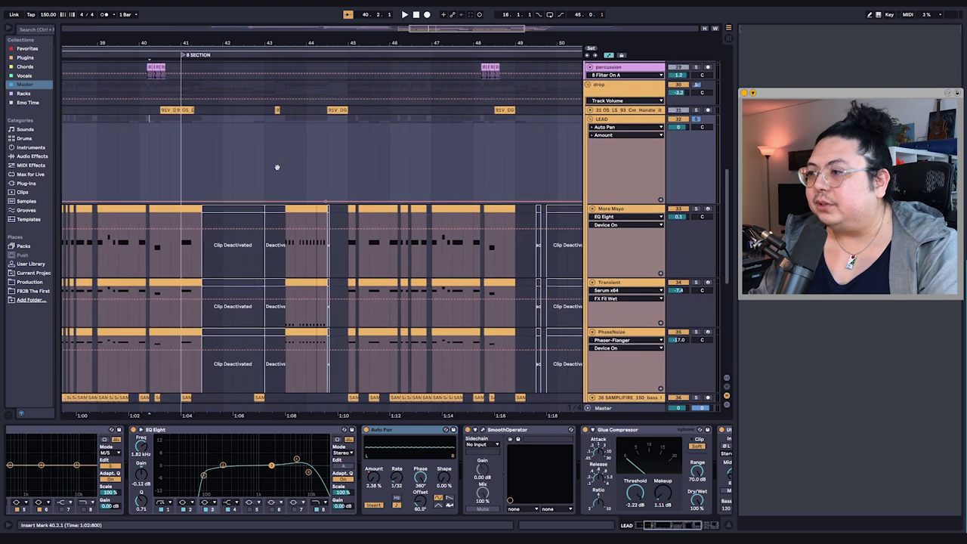
scroll(278, 165, right, 5)
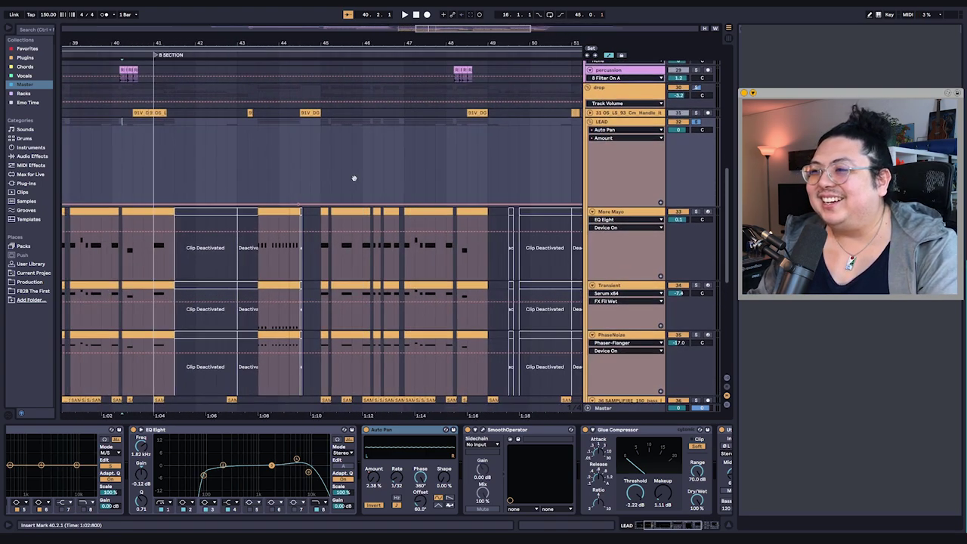
drag(191, 190, 580, 170)
drag(227, 188, 488, 175)
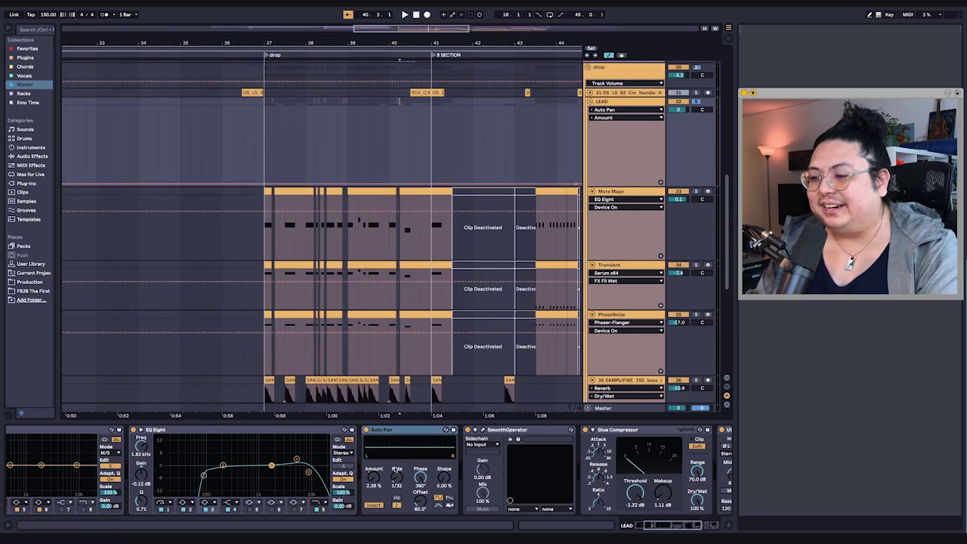
click(407, 188)
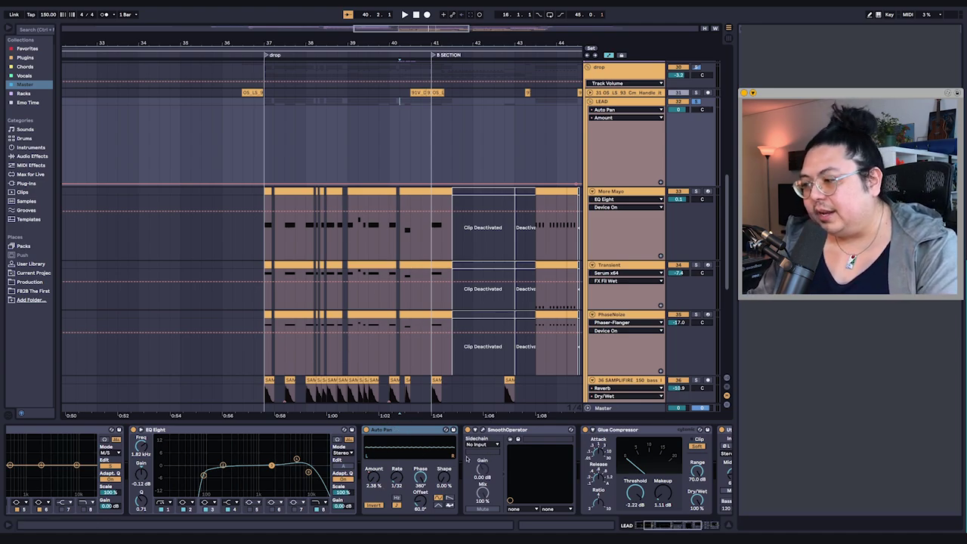
- Open the LEAD group's SmoothOperator window and examine its curve
drag(525, 476, 539, 477)
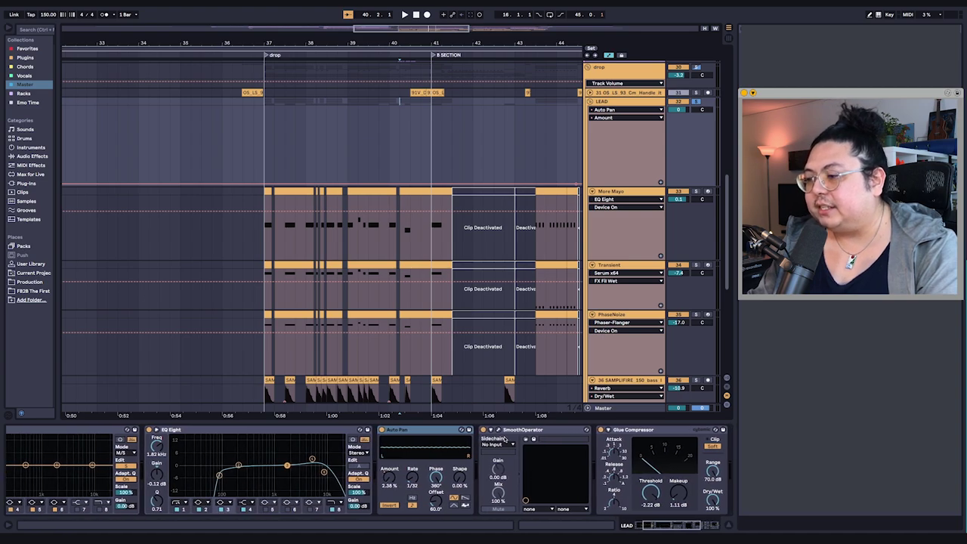
click(498, 430)
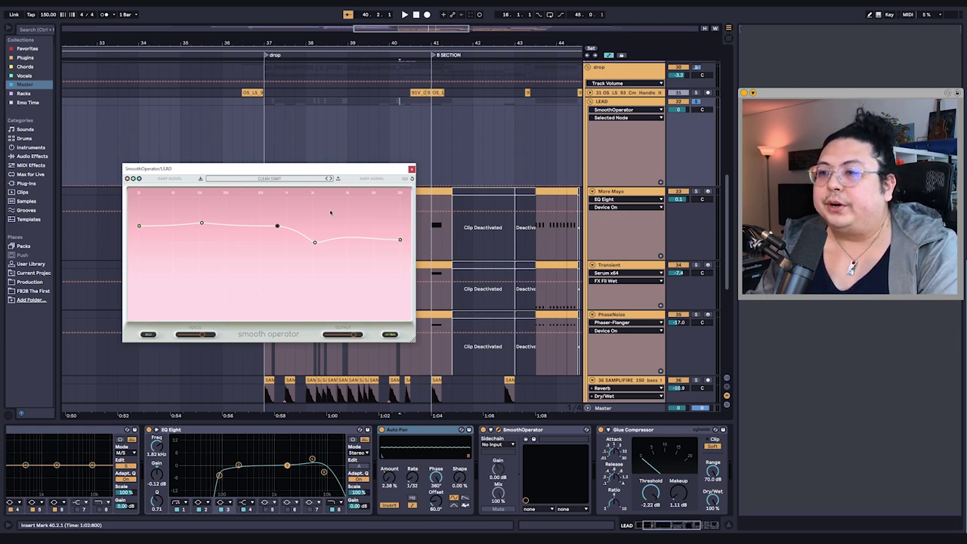
mouse_move(177, 173)
mouse_down()
mouse_move(204, 159)
mouse_move(190, 174)
mouse_up()
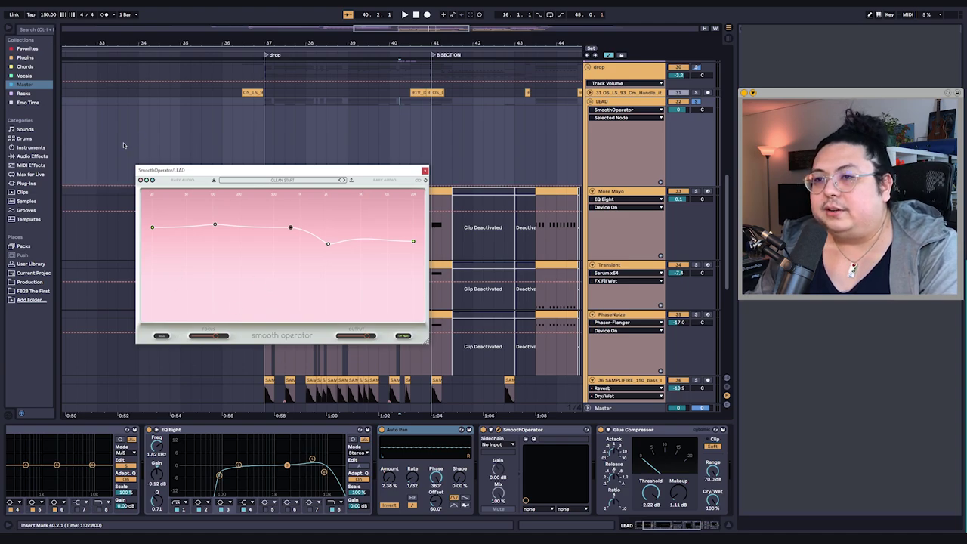
click(424, 173)
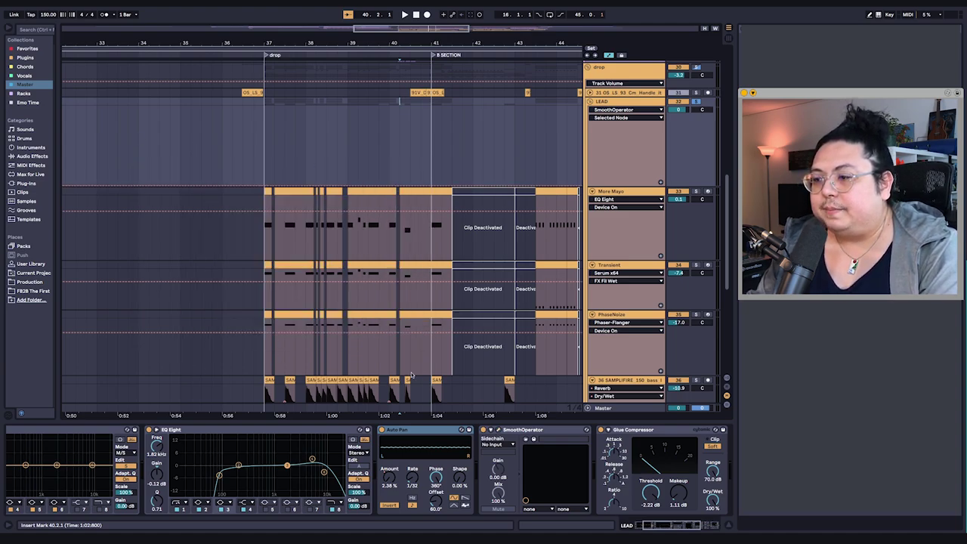
click(499, 430)
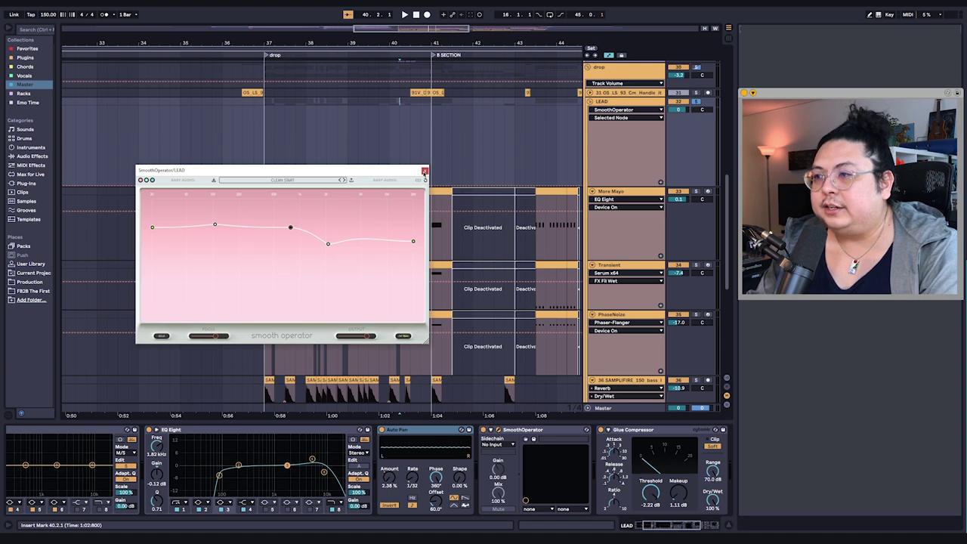
scroll(466, 479, right, 2)
- Close the SmoothOperator window and play the drop from 37.1.1 while toggling the LEAD group's Glue Compressor for comparison
click(574, 432)
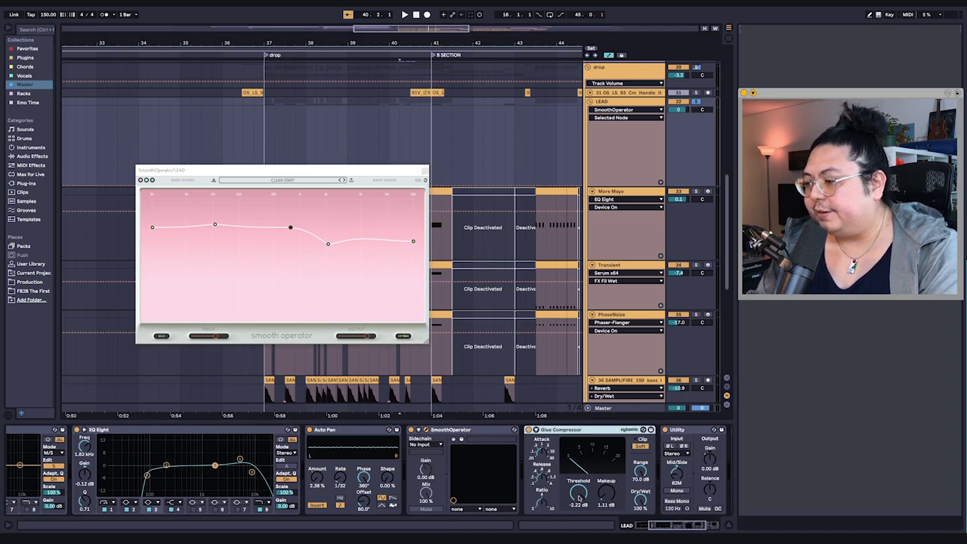
click(425, 171)
key(space)
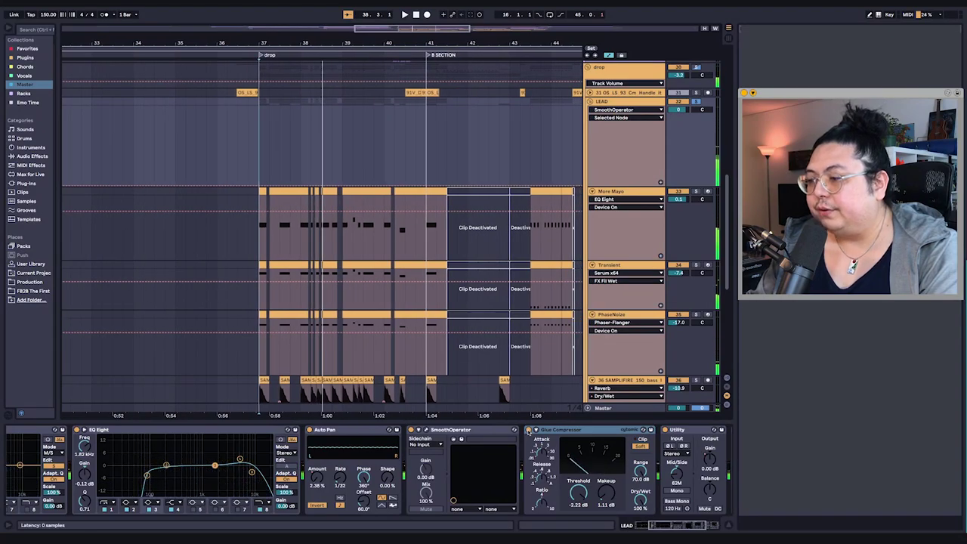
click(528, 430)
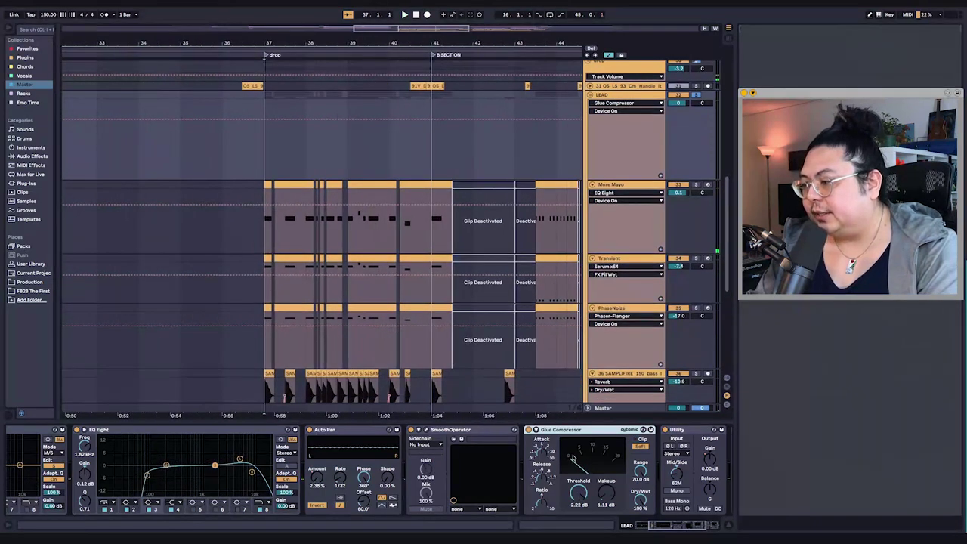
- Select the LEAD group's Utility for review and place the insert marker at 37.1.1 on the LEAD track
click(670, 429)
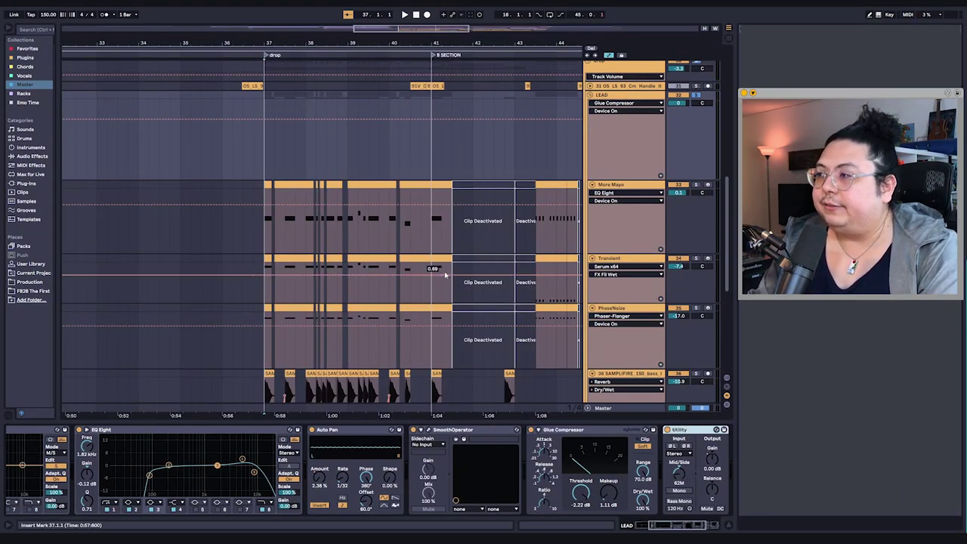
drag(266, 149, 451, 234)
click(278, 157)
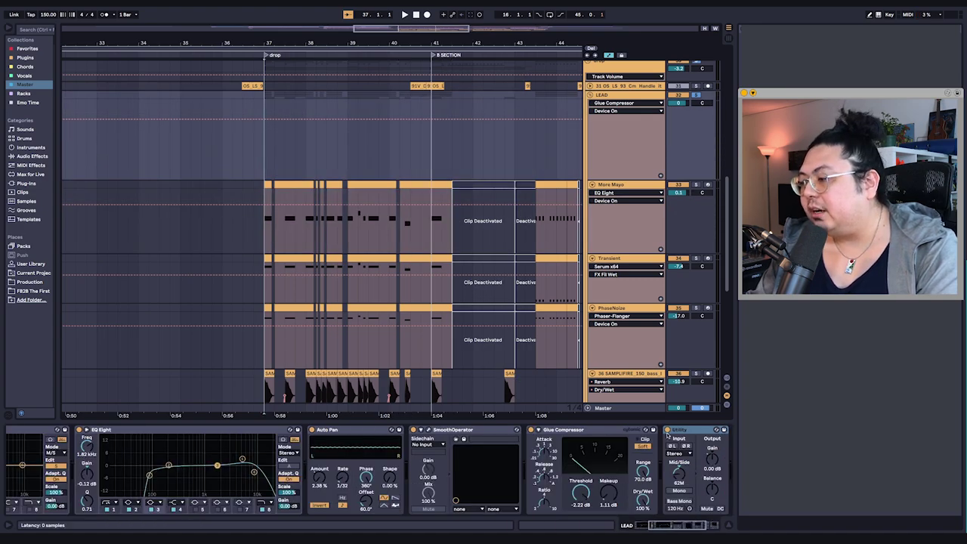
- Display the Master track's device chain and play the drop from 37.1.1
scroll(619, 318, down, 10)
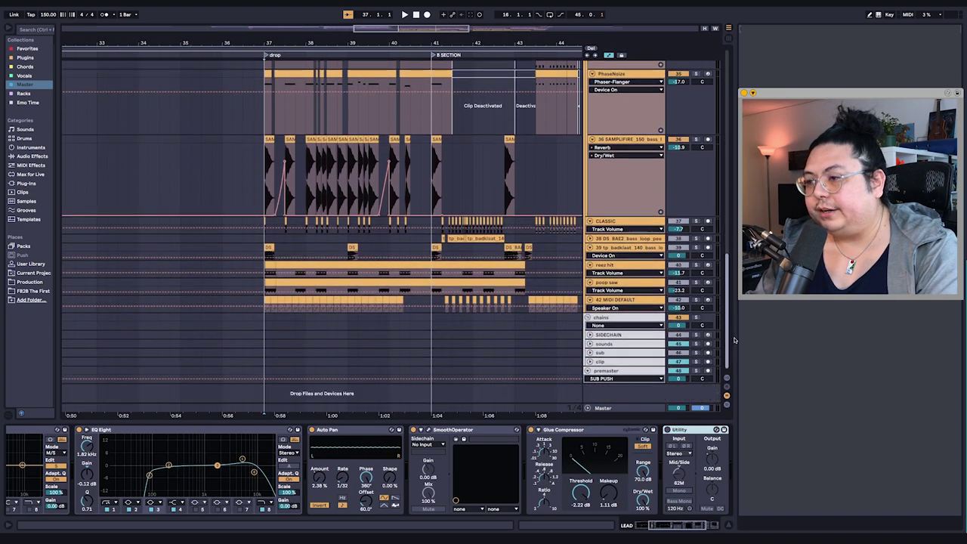
click(603, 408)
scroll(663, 512, down, 3)
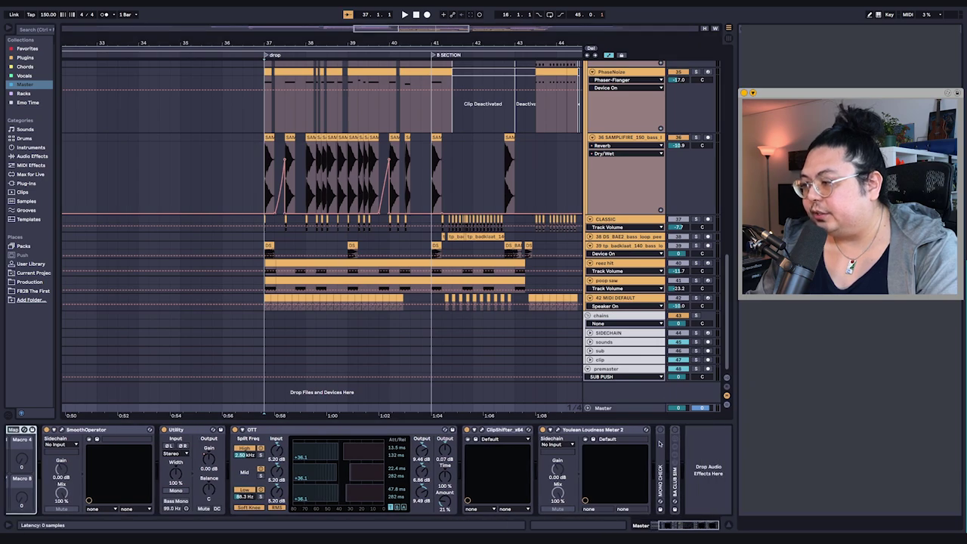
key(space)
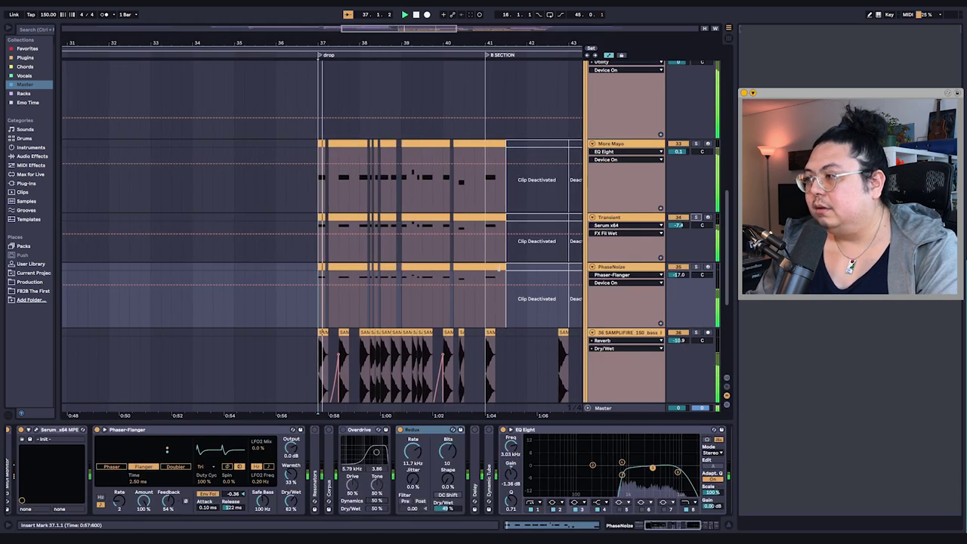
- Review the More Mayo, Transient and PhaseNoise layers during playback, and replay the drop from 38.1.1
drag(446, 208, 437, 189)
scroll(446, 188, down, 1)
scroll(383, 190, up, 1)
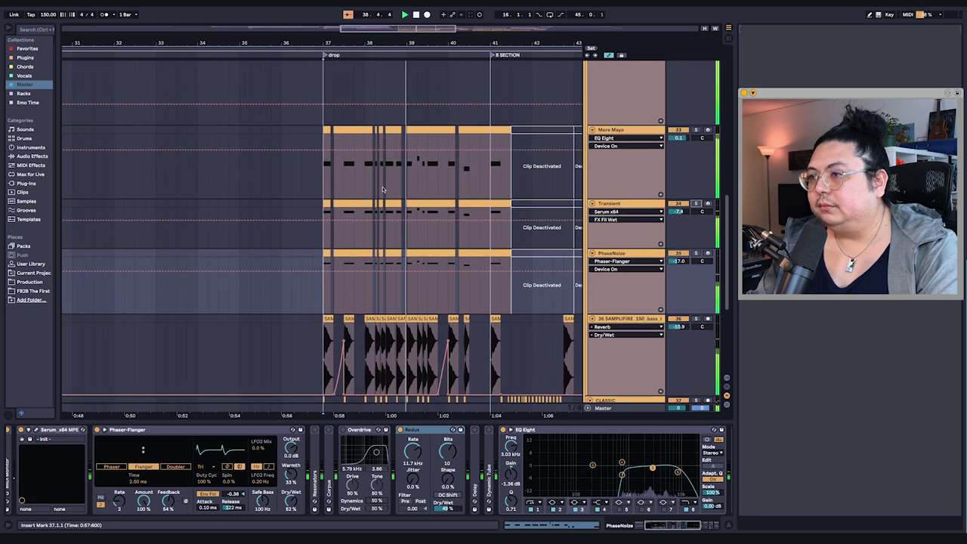
drag(381, 187, 381, 159)
click(378, 165)
click(366, 199)
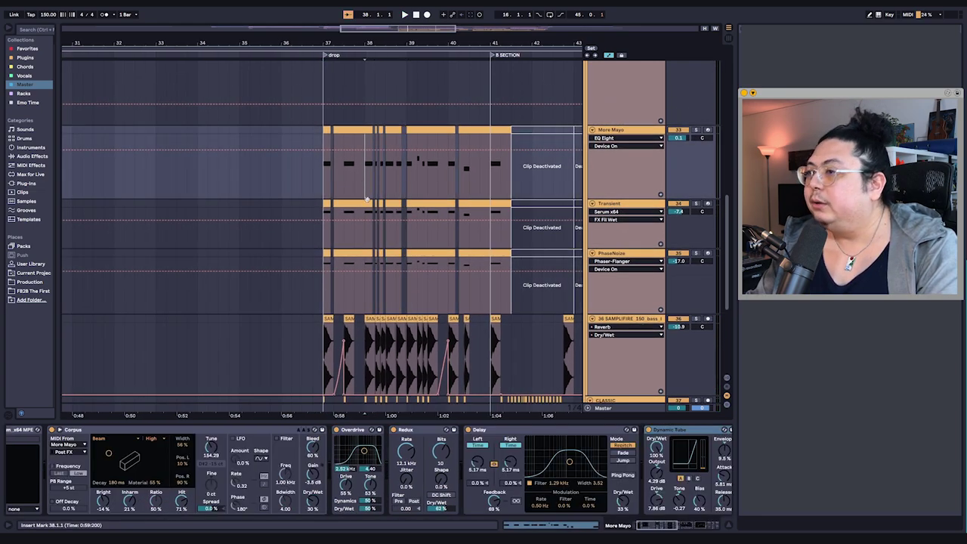
key(space)
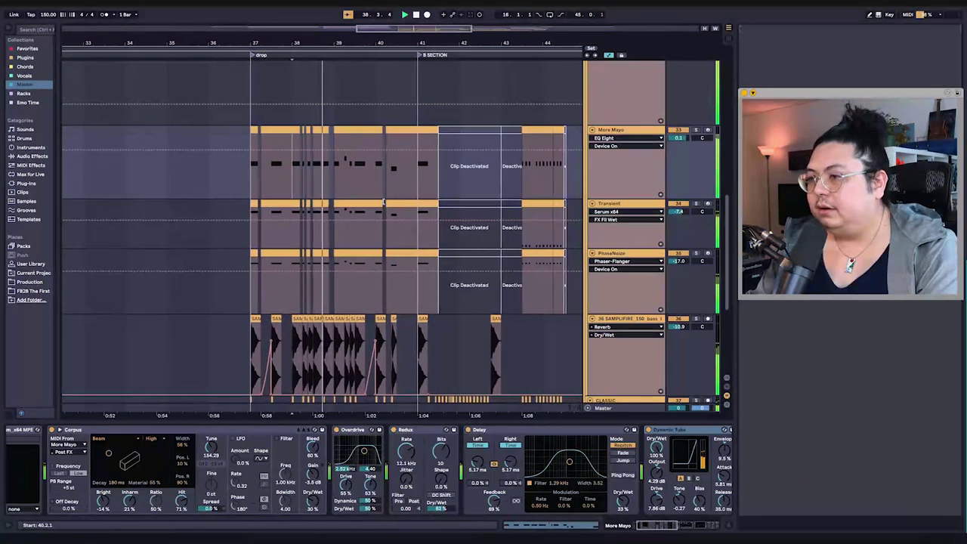
- Show the LEAD group's Utility Mid/Side Balance automation and play the drop from 37.1.1
scroll(315, 189, left, 2)
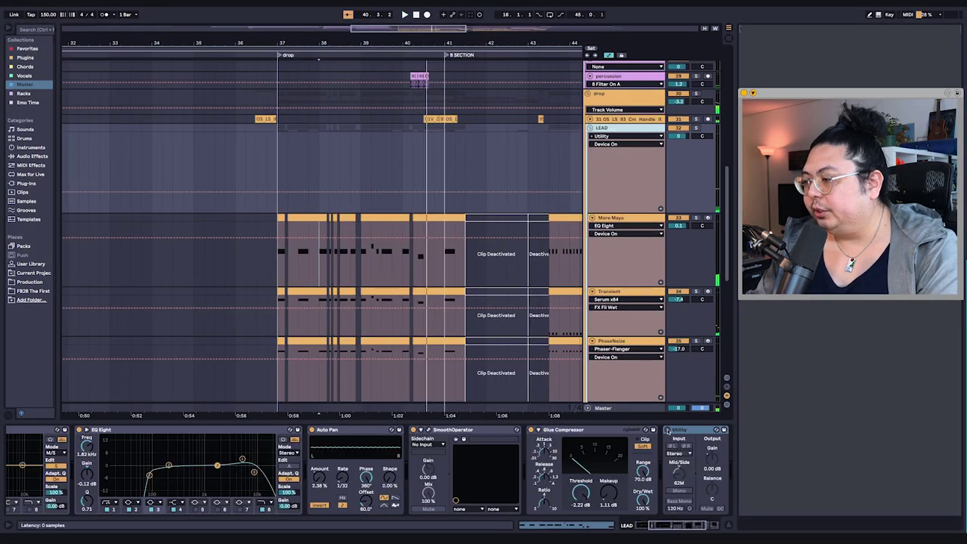
right_click(678, 473)
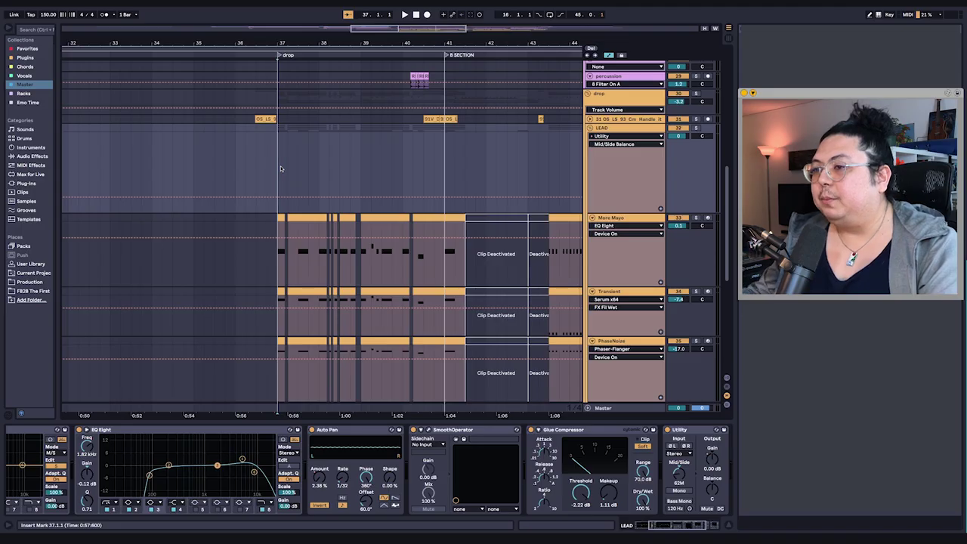
key(space)
drag(362, 172, 417, 126)
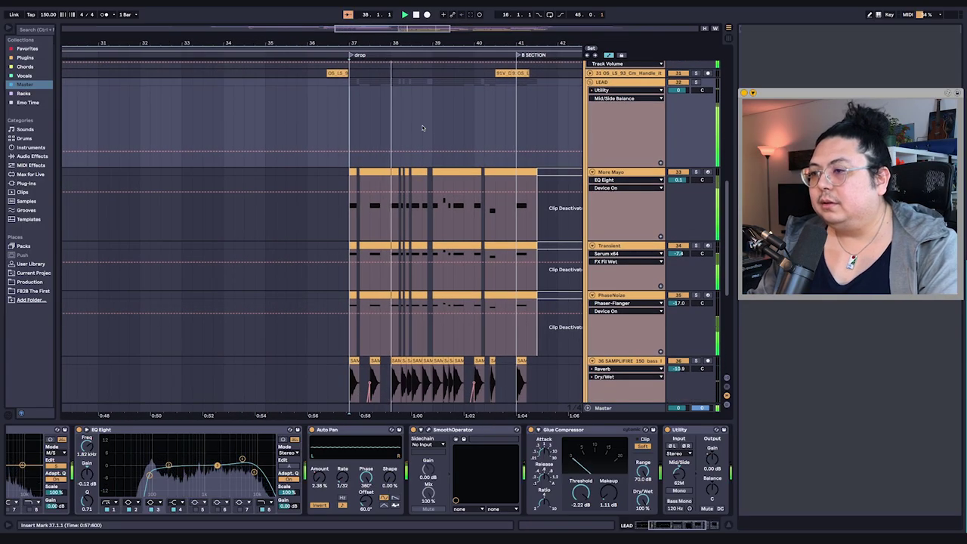
key(space)
- Highlight 38.1.1 to 39.1.1 on the More Mayo track and inspect Youlean Loudness Meter 2 in the Master chain
drag(394, 221, 432, 227)
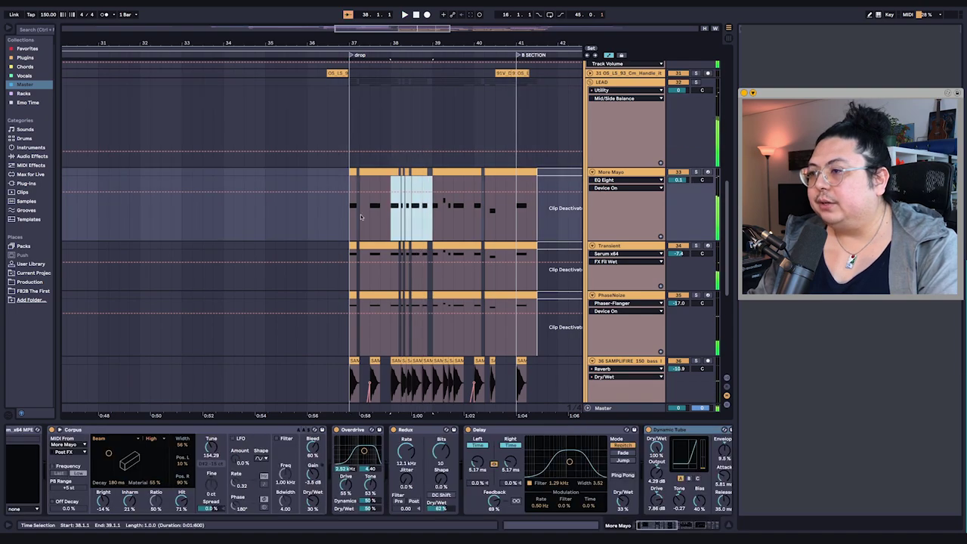
click(618, 409)
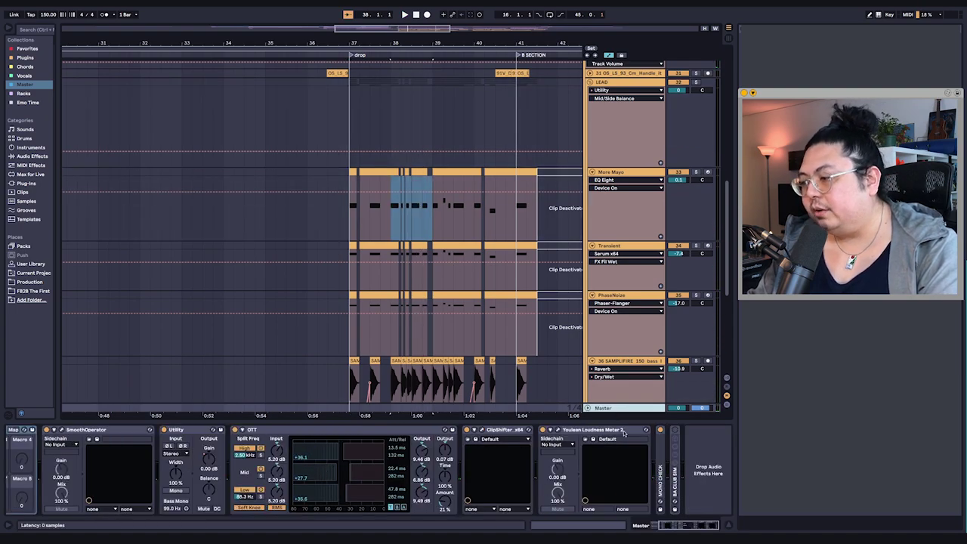
double_click(624, 431)
- Return to the LEAD group's device chain and place the insert marker at 37.1.1
drag(671, 528, 669, 529)
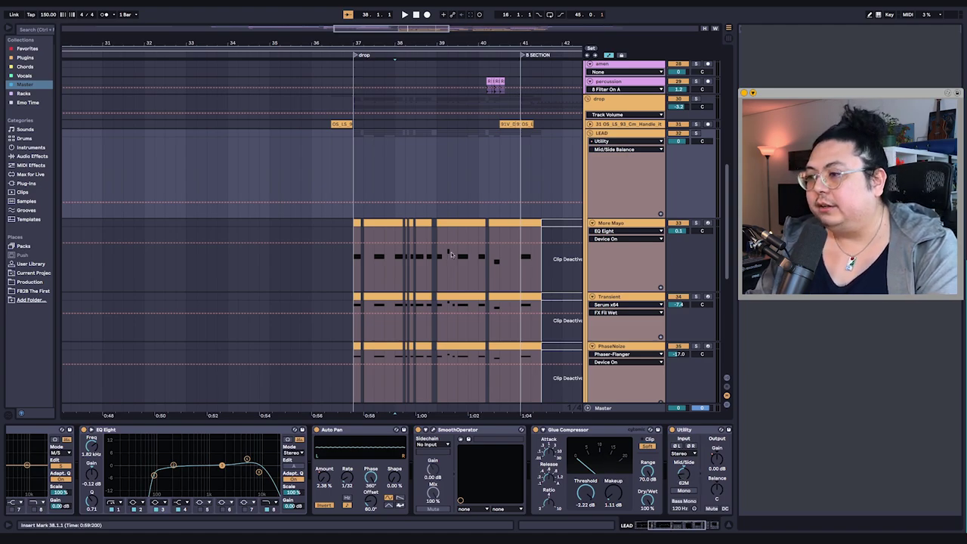
click(345, 157)
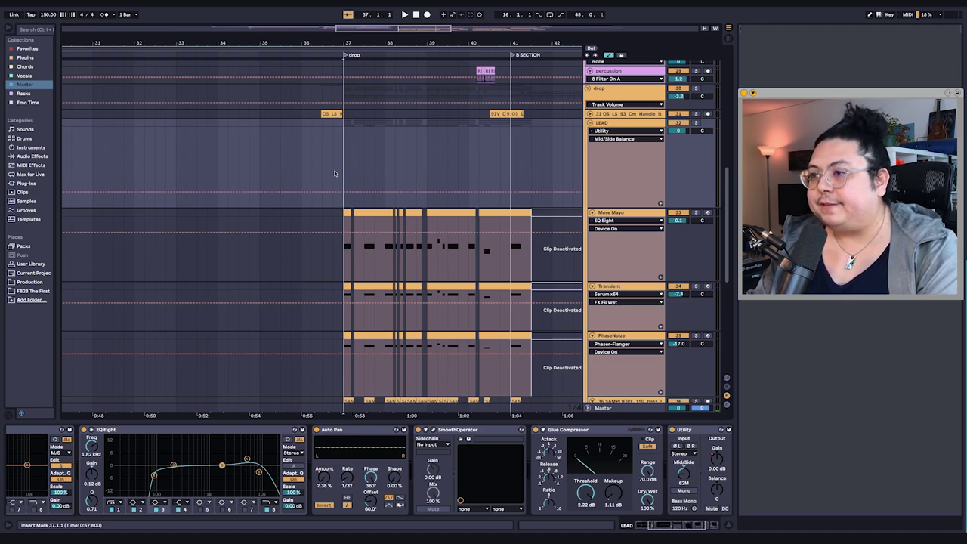